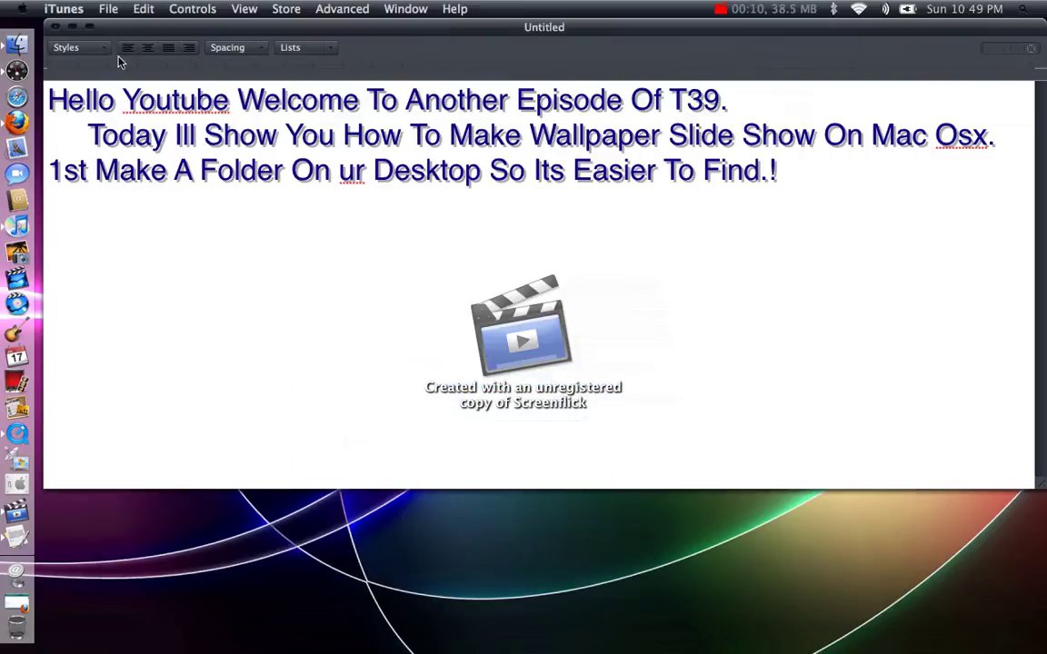
left_click(883, 187)
double_click(885, 188)
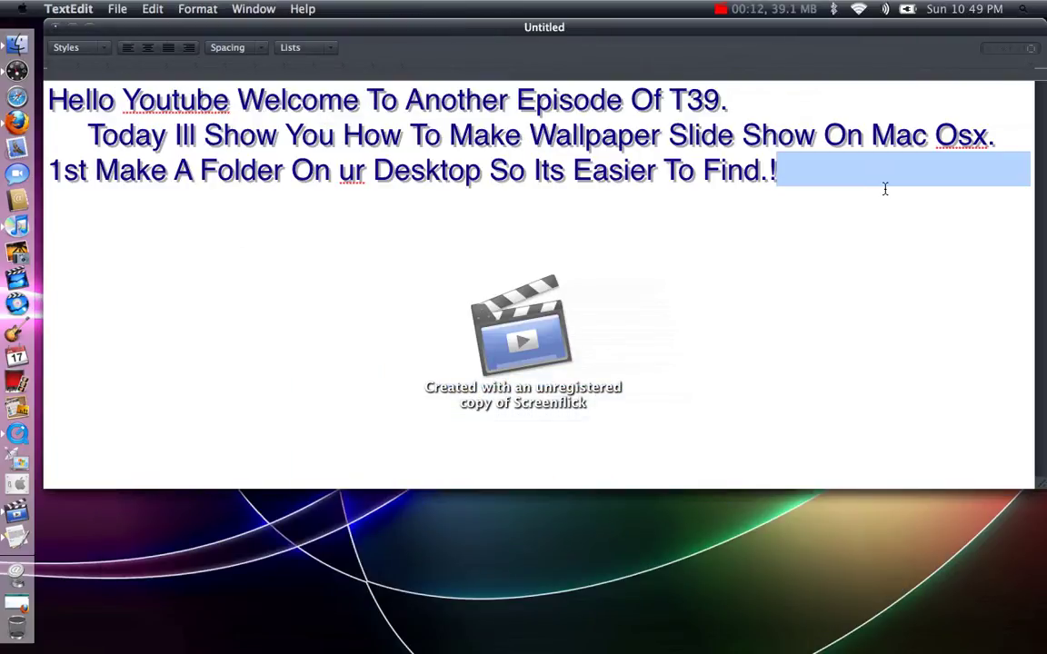
left_click(885, 188)
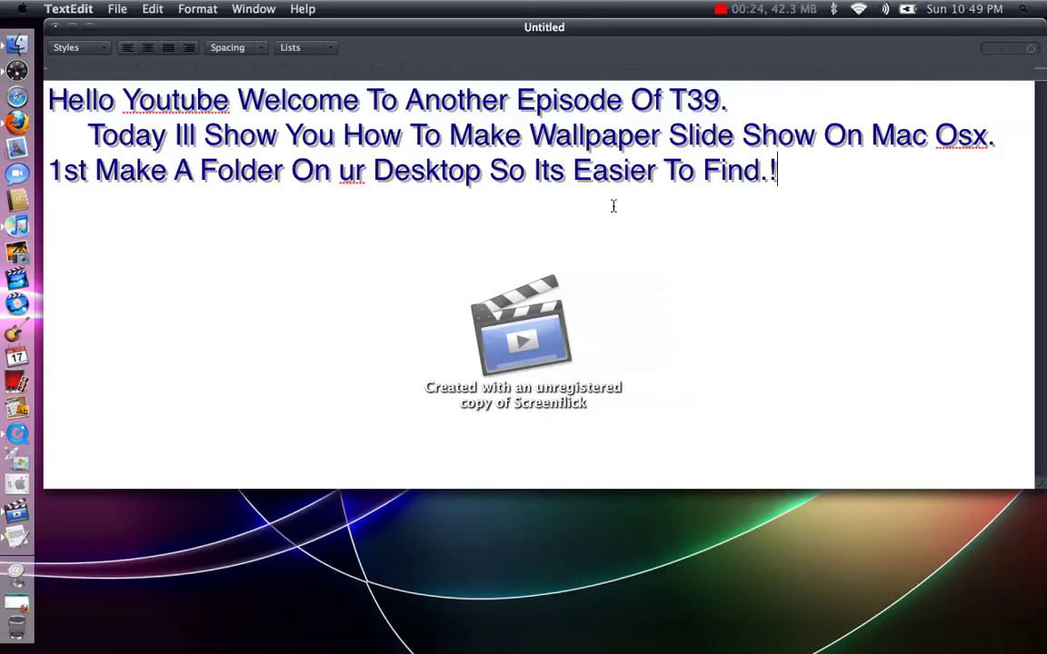
- Minimize the text document and look at the wallpapers folder inside the desktop's Desck Top folder, closing its window when done
left_click(72, 28)
double_click(979, 125)
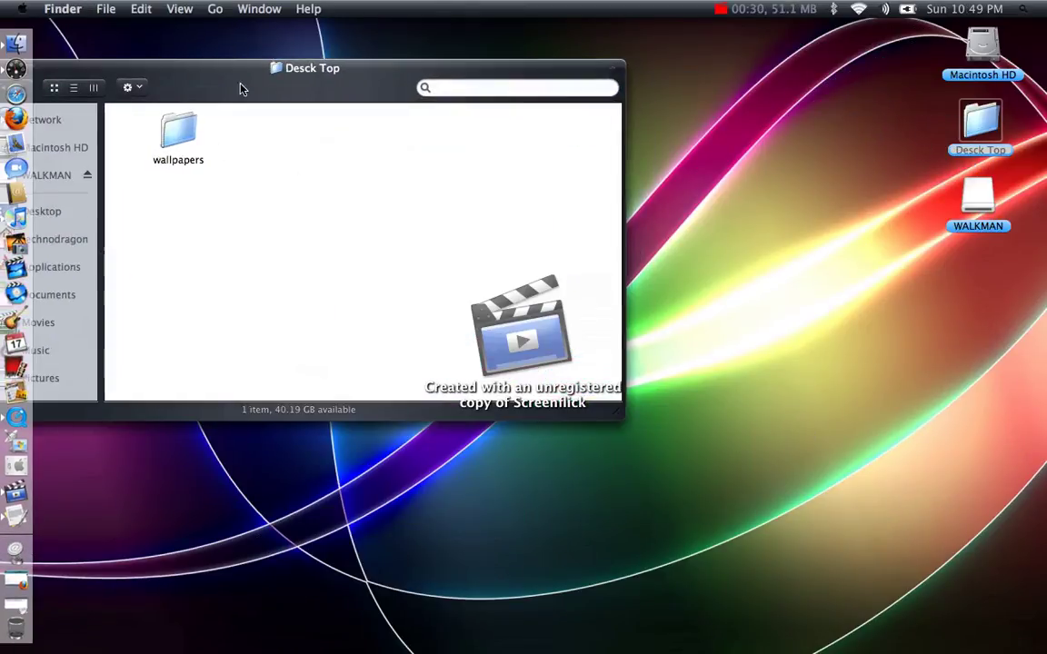
left_click_drag(241, 89, 485, 94)
double_click(415, 148)
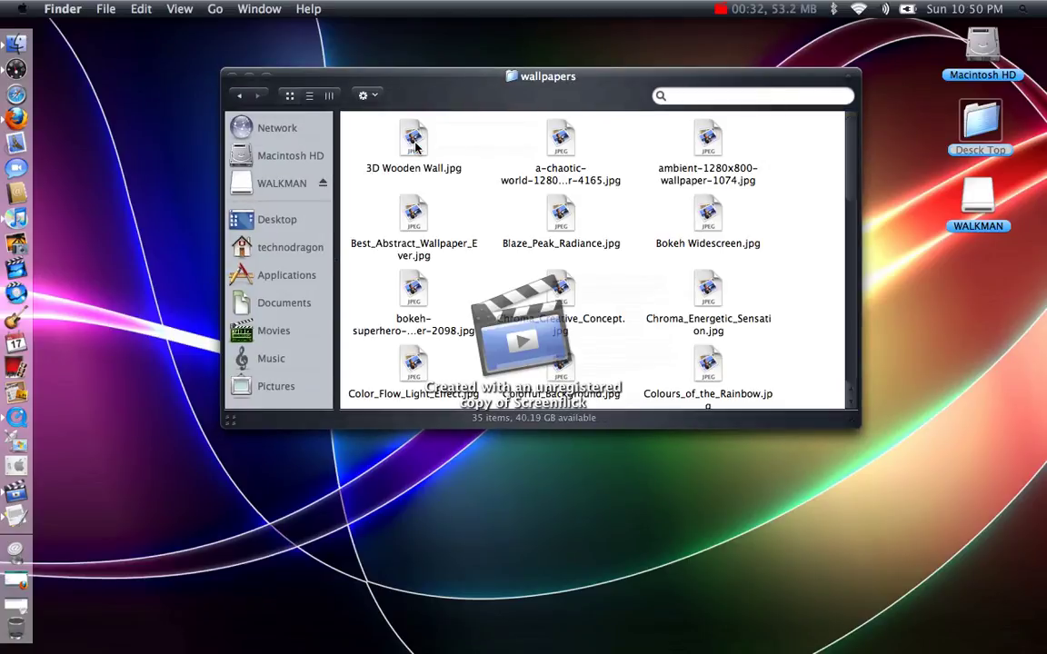
key("XF86AudioRaiseVolume")
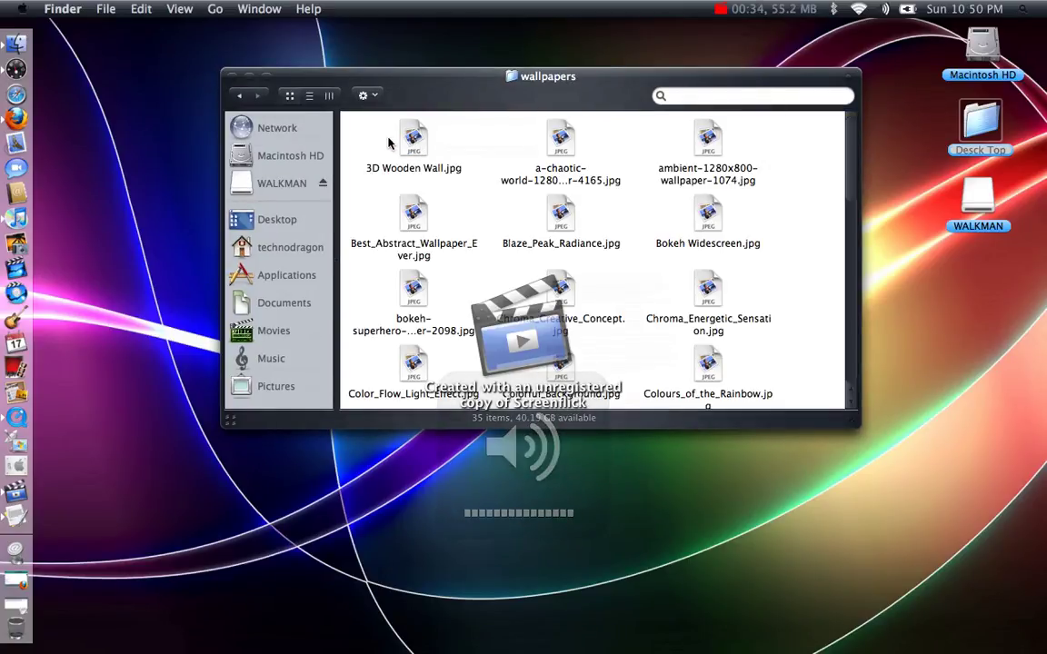
left_click_drag(381, 136, 593, 151)
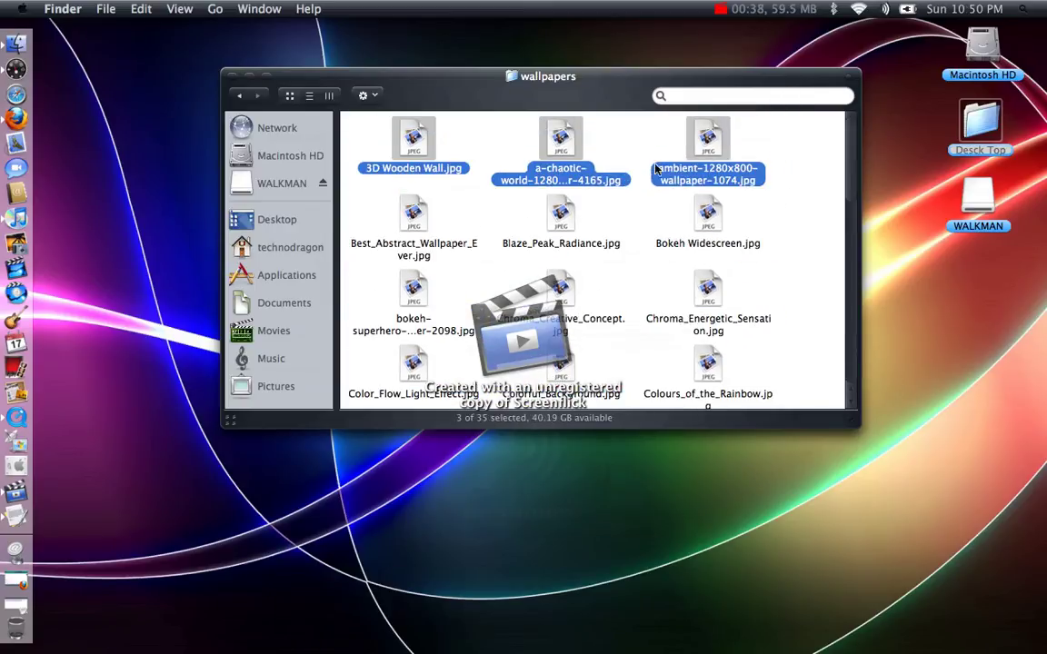
left_click(614, 161)
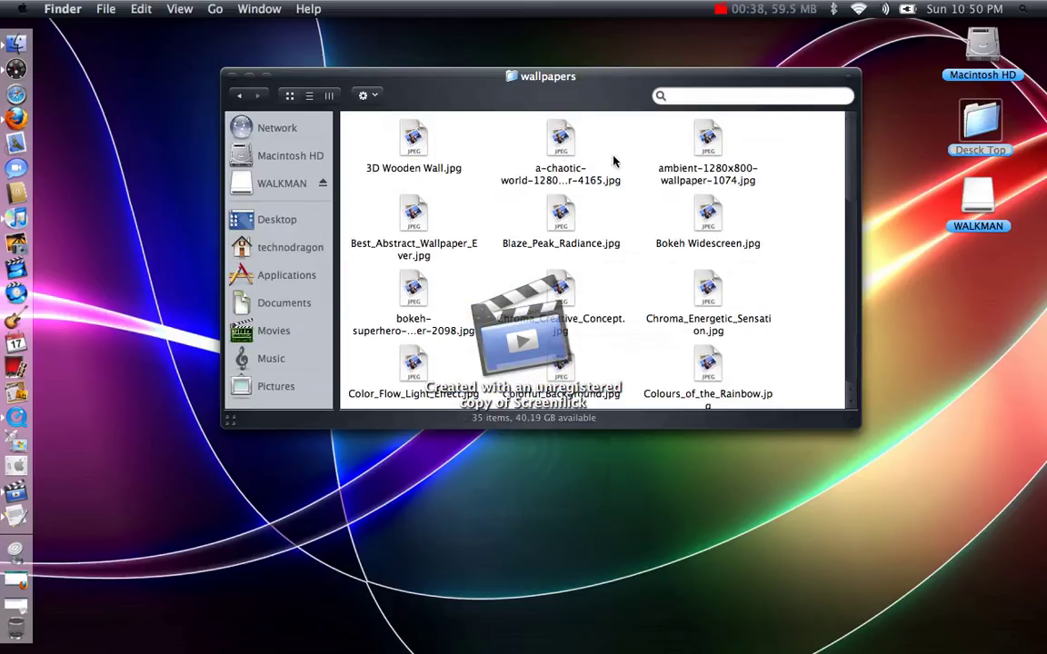
left_click(233, 78)
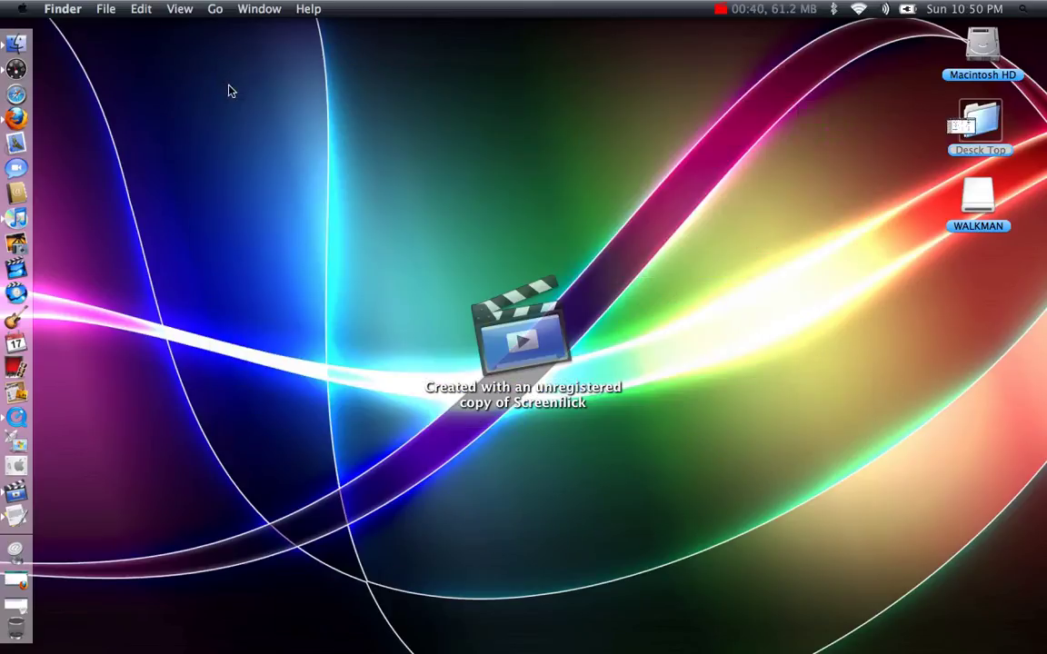
- Restore the text document and add "(the folders to keep all your wallpapers in)..." at the end of the folder instruction
left_click(18, 604)
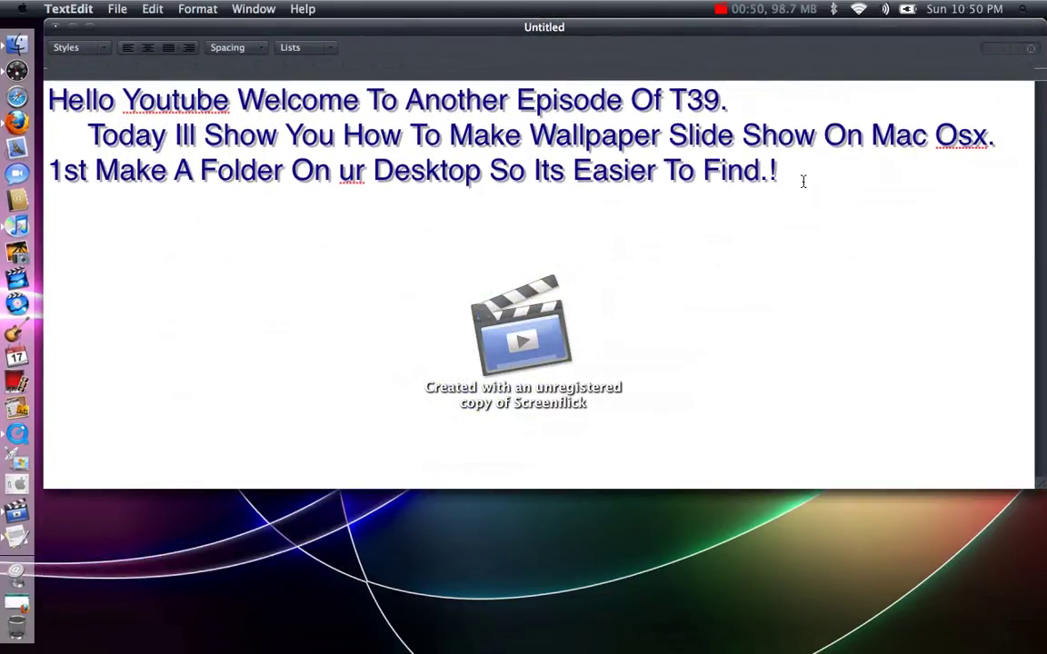
type("(the folder")
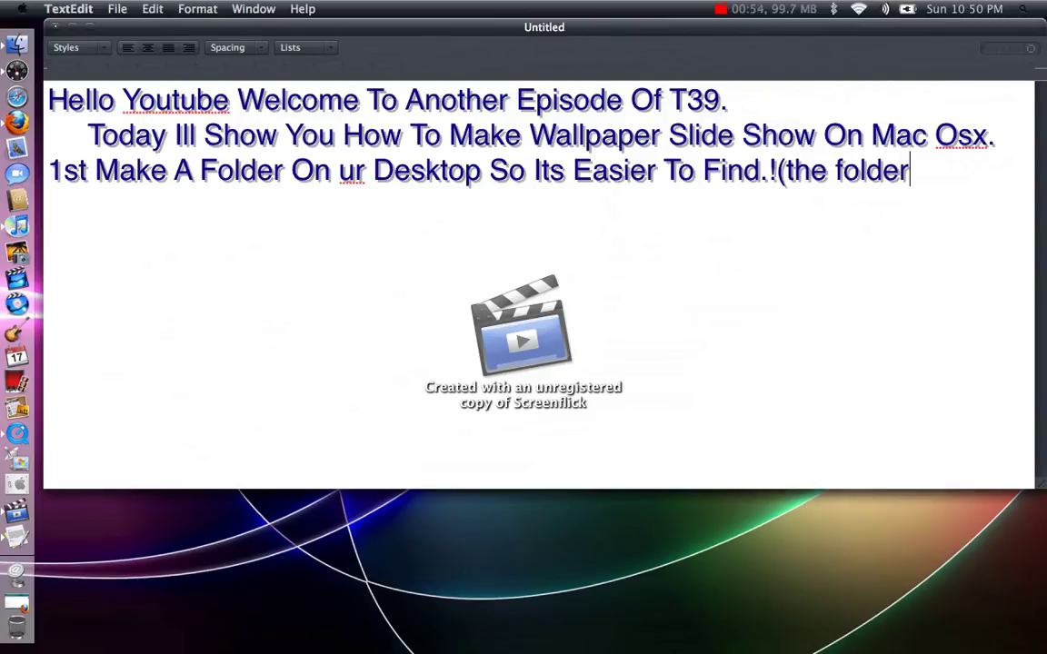
type("s to k")
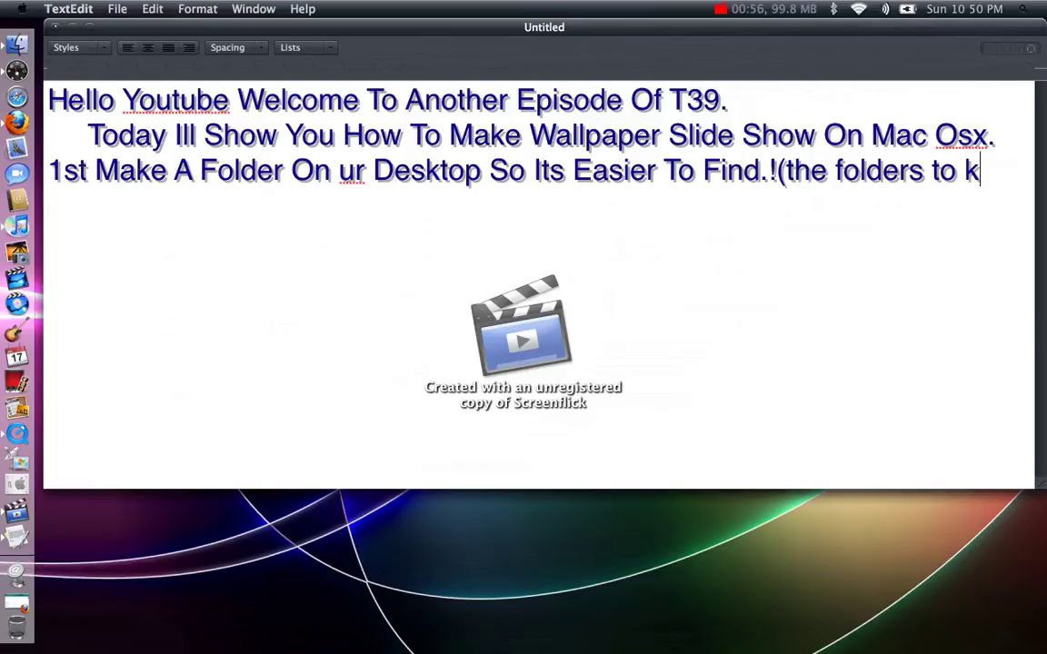
key("BackSpace")
type("keep")
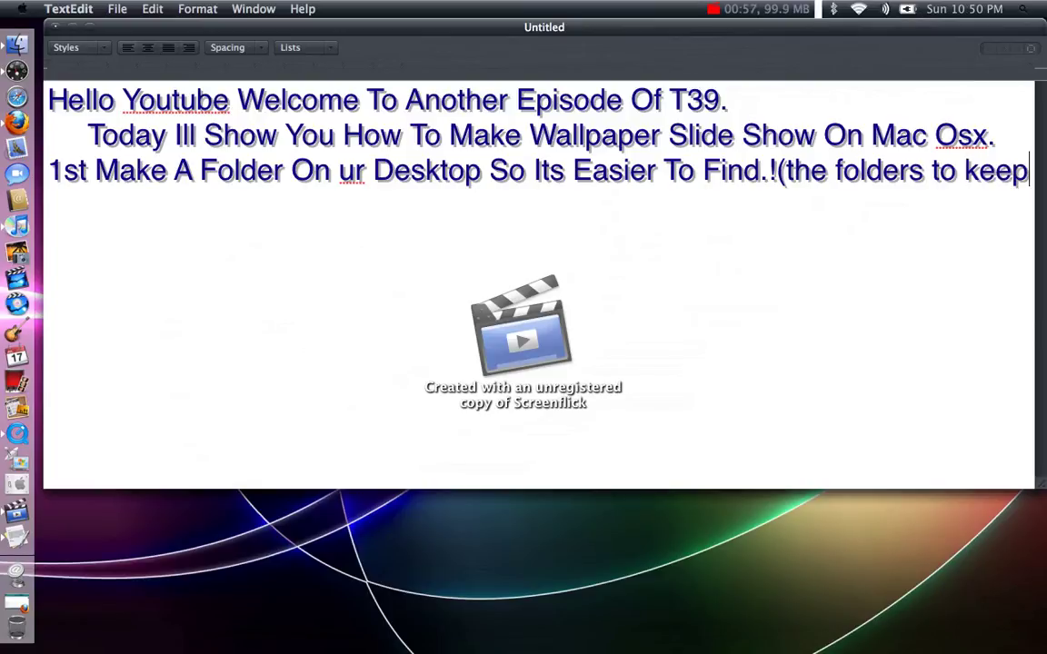
type(" all")
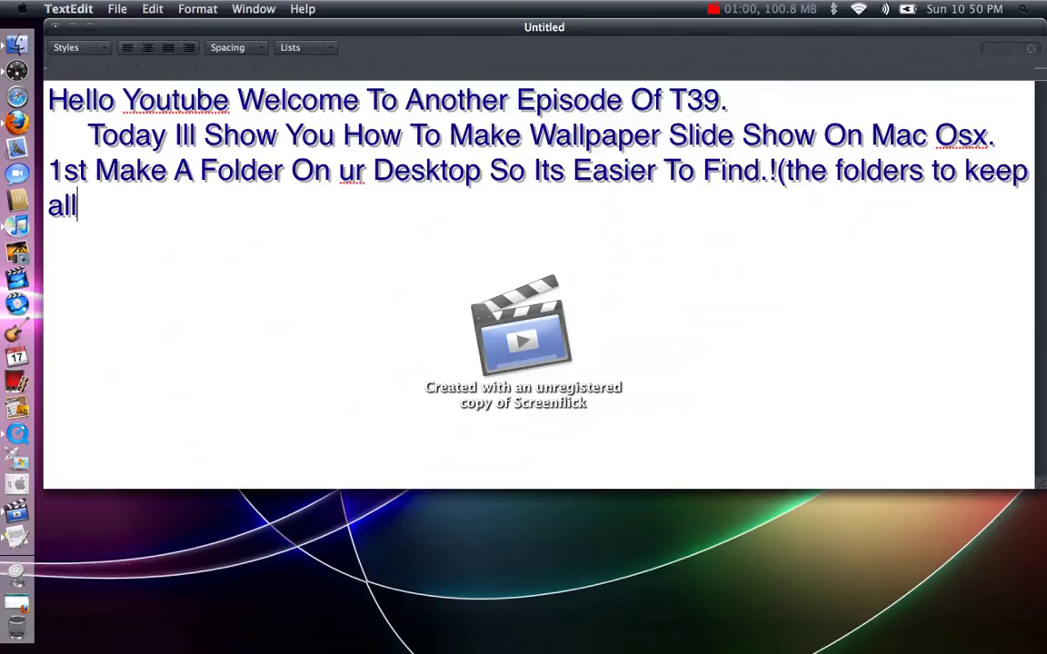
type("your w")
key("BackSpace")
key("BackSpace")
key("BackSpace")
key("BackSpace")
key("BackSpace")
key("BackSpace")
type("yo")
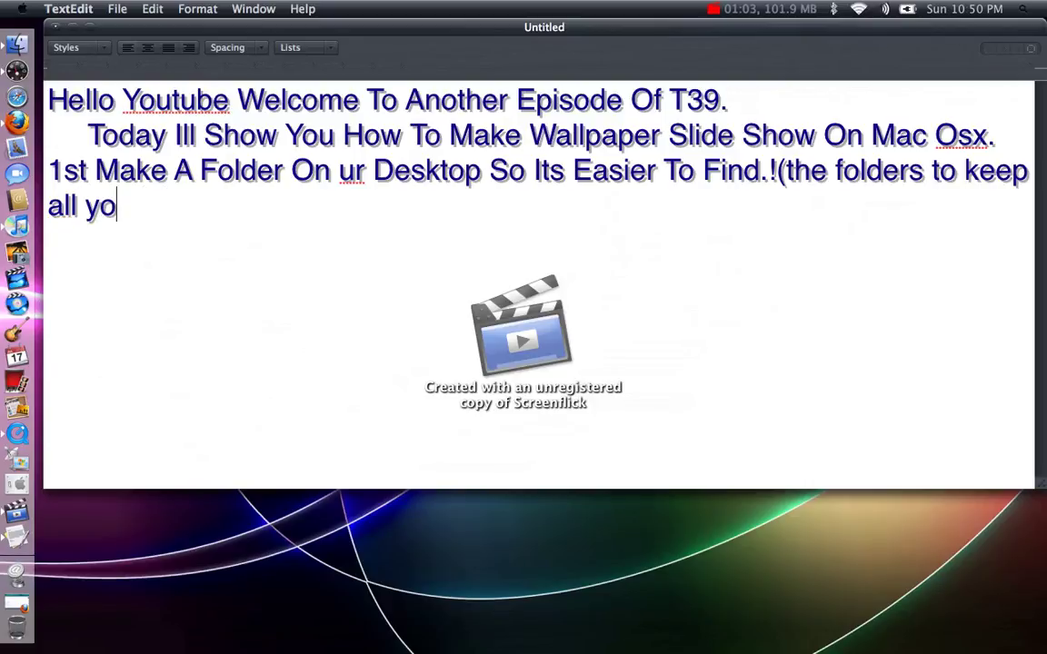
type("ur wallp")
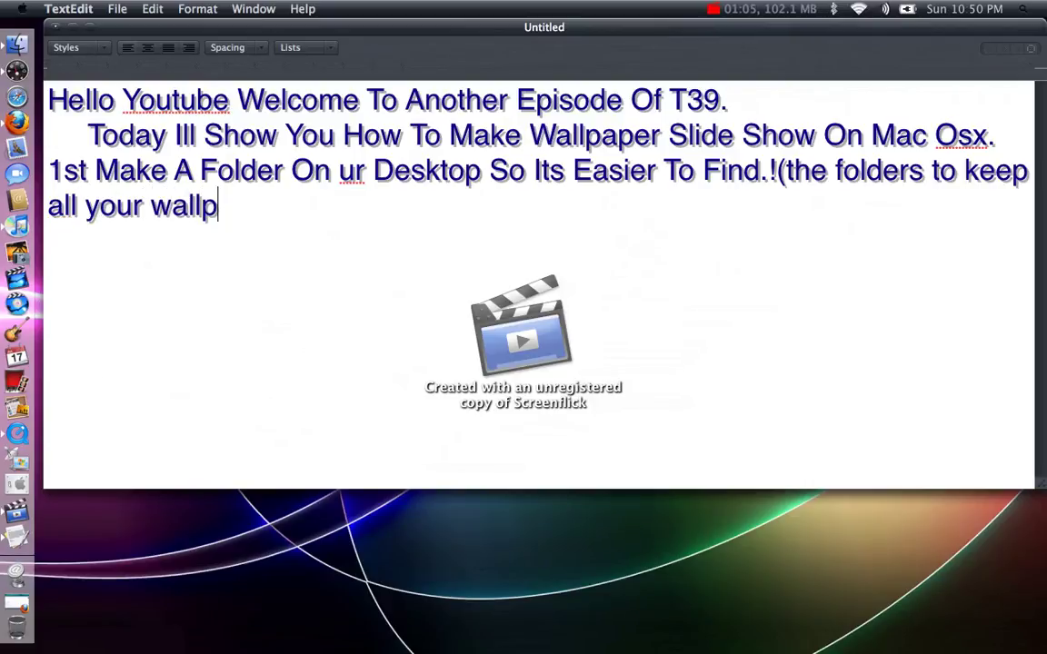
type("apers ")
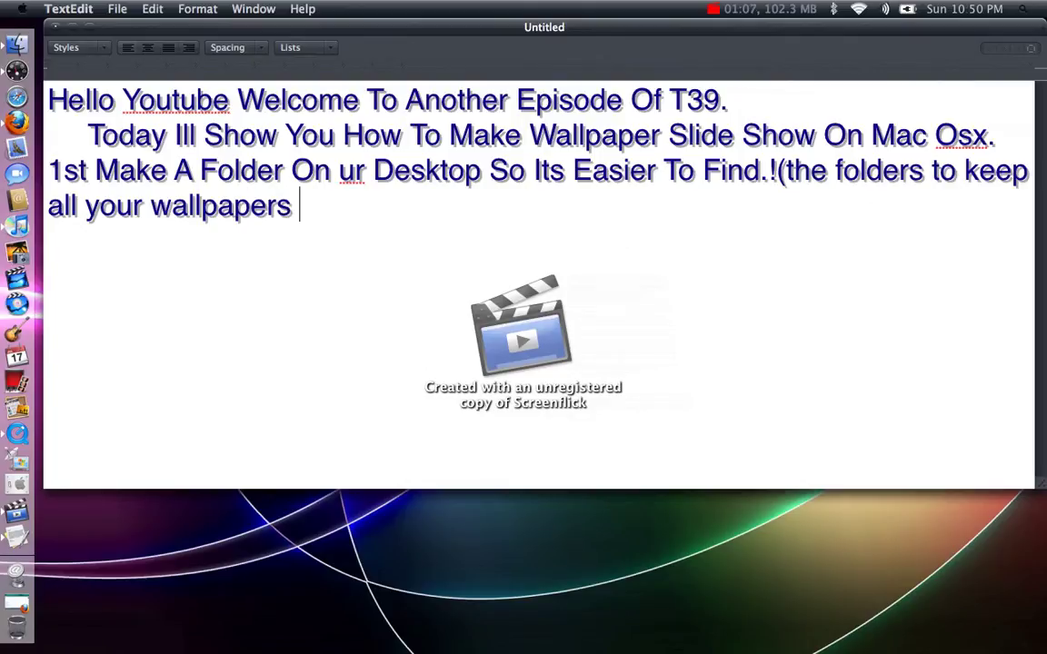
type("in)...")
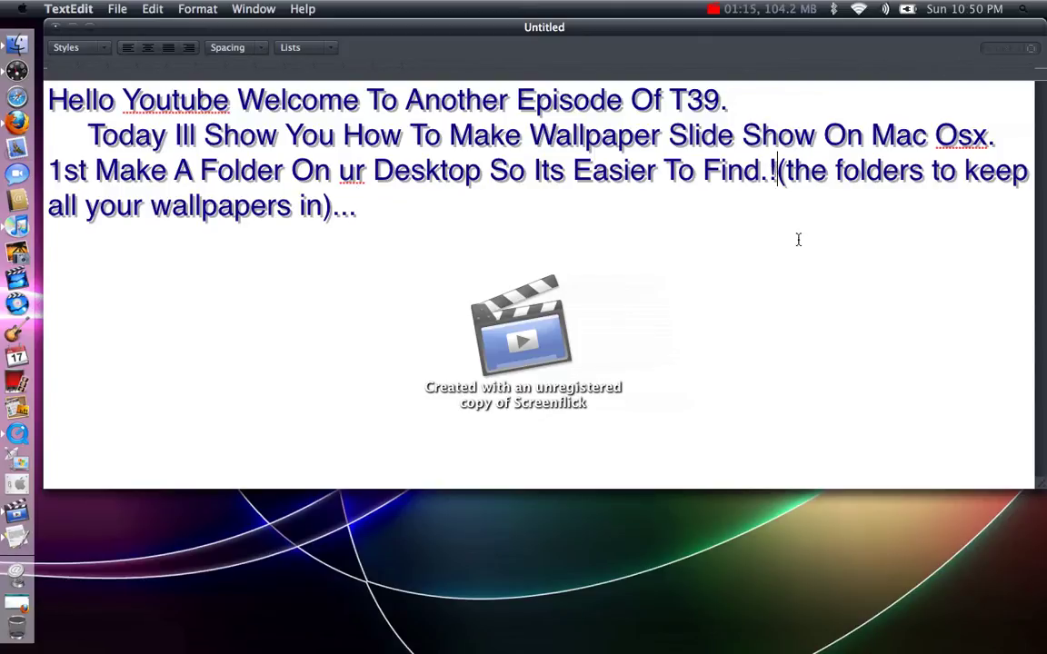
- Minimize the text document and reopen the wallpapers folder inside the desktop's Desck Top folder
left_click(72, 29)
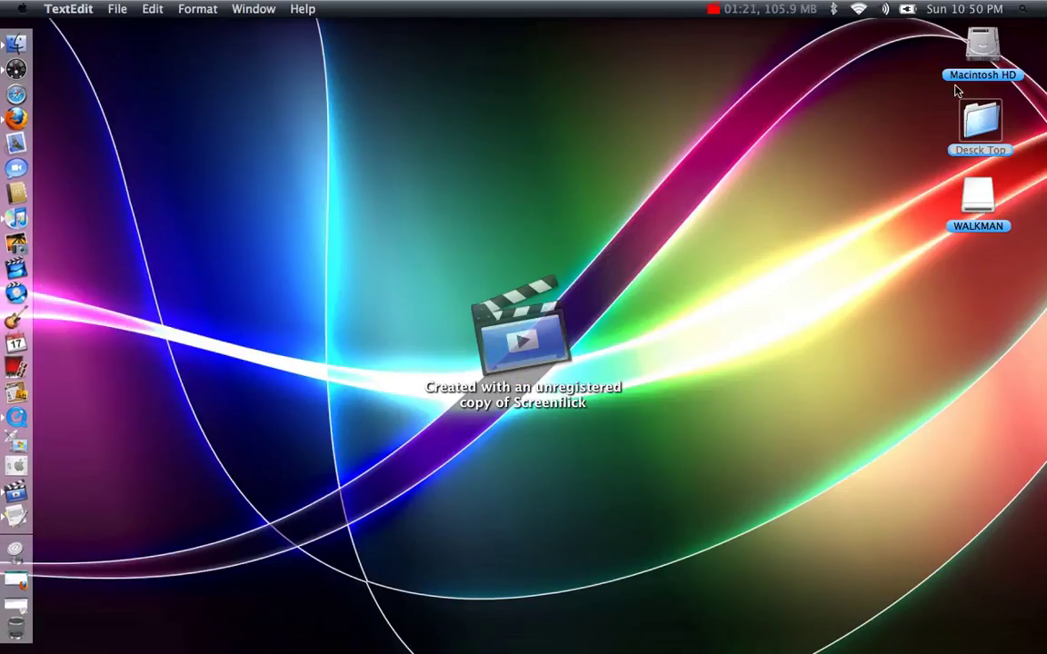
double_click(950, 130)
left_click_drag(392, 92, 736, 100)
double_click(558, 144)
left_click_drag(511, 123, 809, 75)
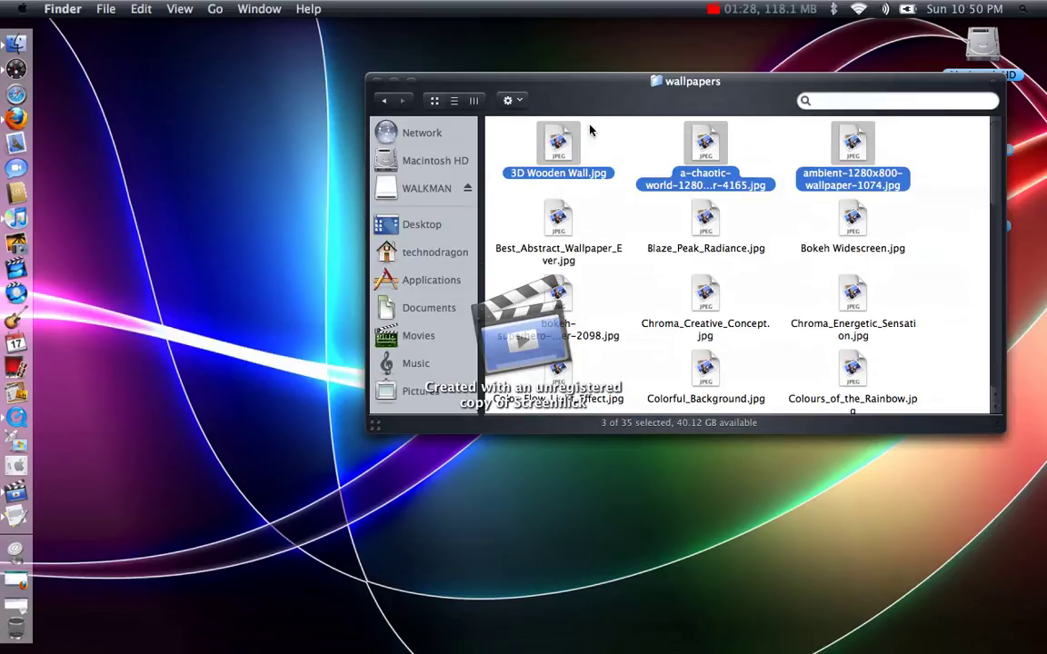
left_click(601, 135)
- Switch the wallpapers folder window to column view
left_click(509, 101)
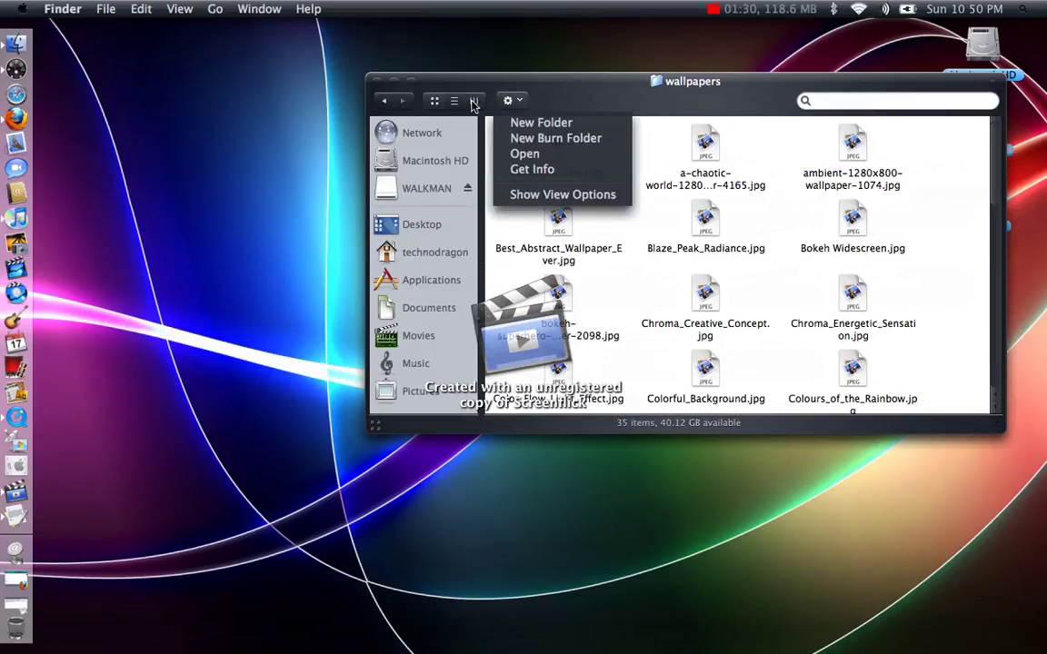
left_click(469, 105)
left_click(454, 102)
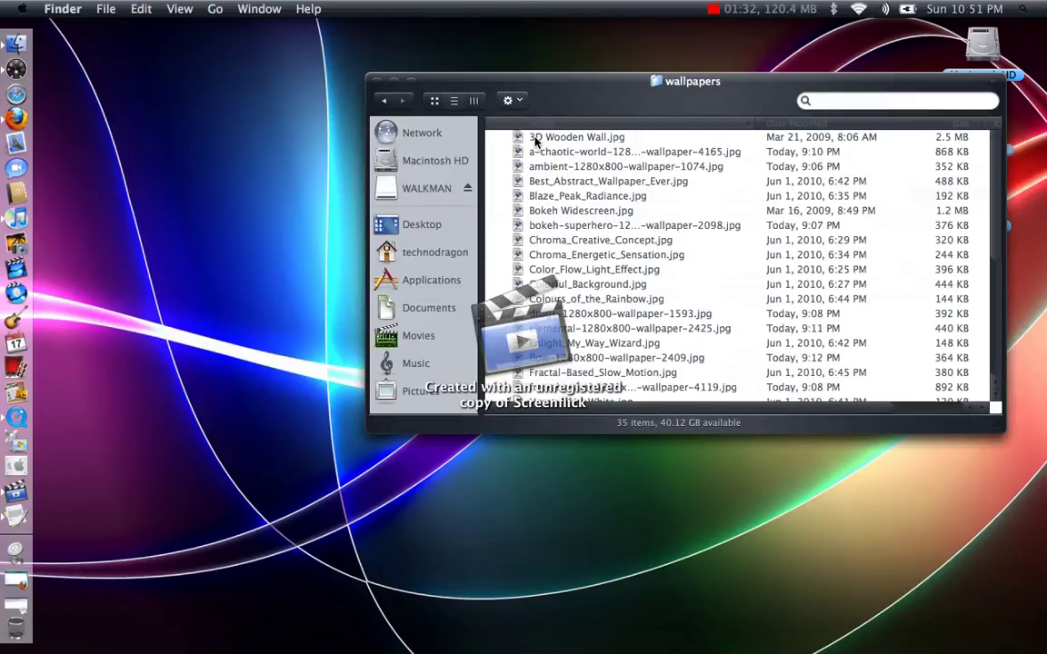
left_click(475, 102)
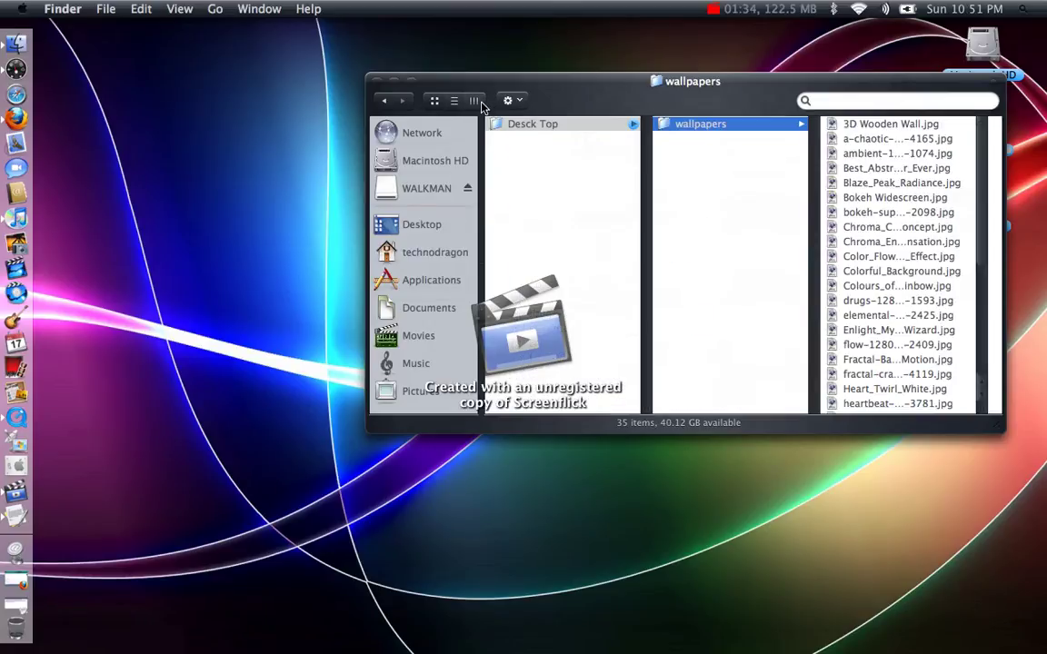
- Preview the wallpaper images one after another, starting with 3D Wooden Wall.jpg, and close the folder window
left_click(852, 127)
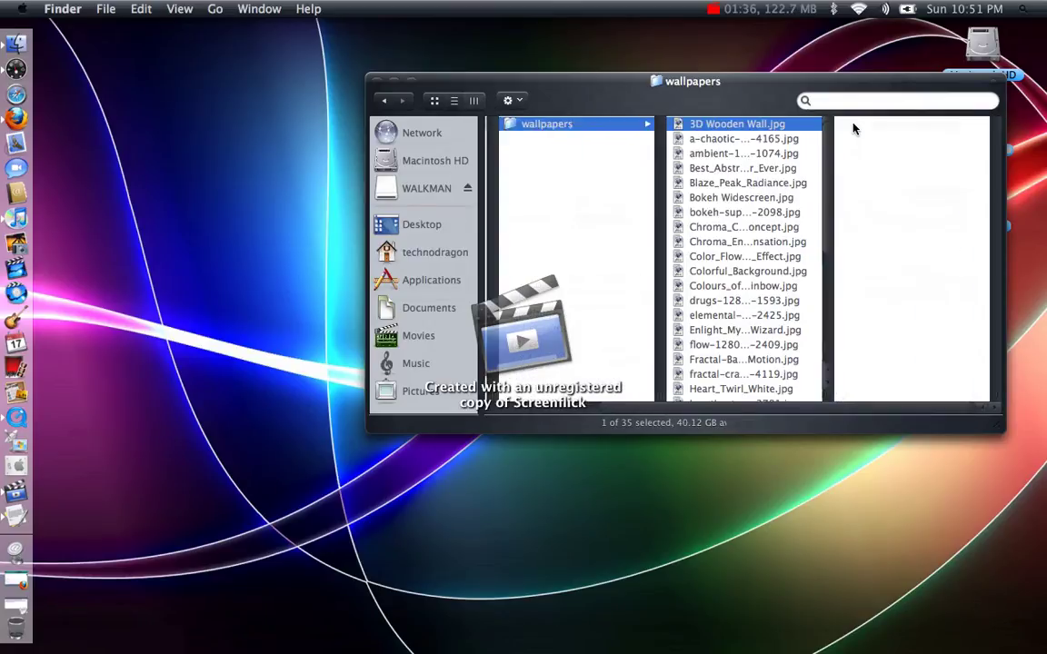
left_click(744, 143)
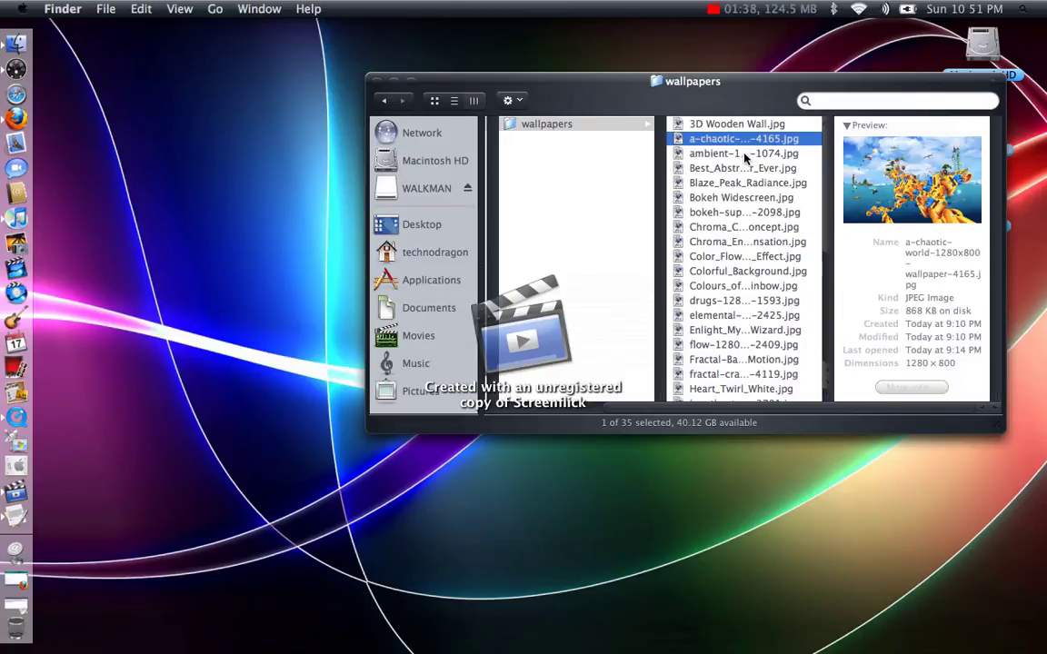
left_click(746, 154)
left_click(746, 169)
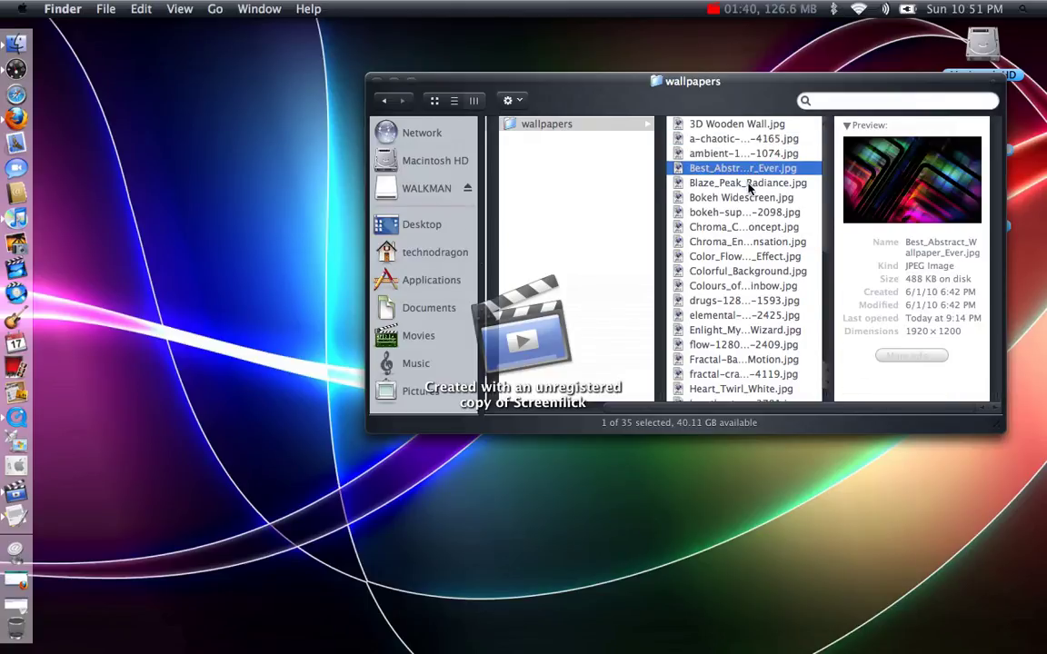
left_click(747, 183)
left_click(740, 197)
left_click_drag(677, 81, 480, 88)
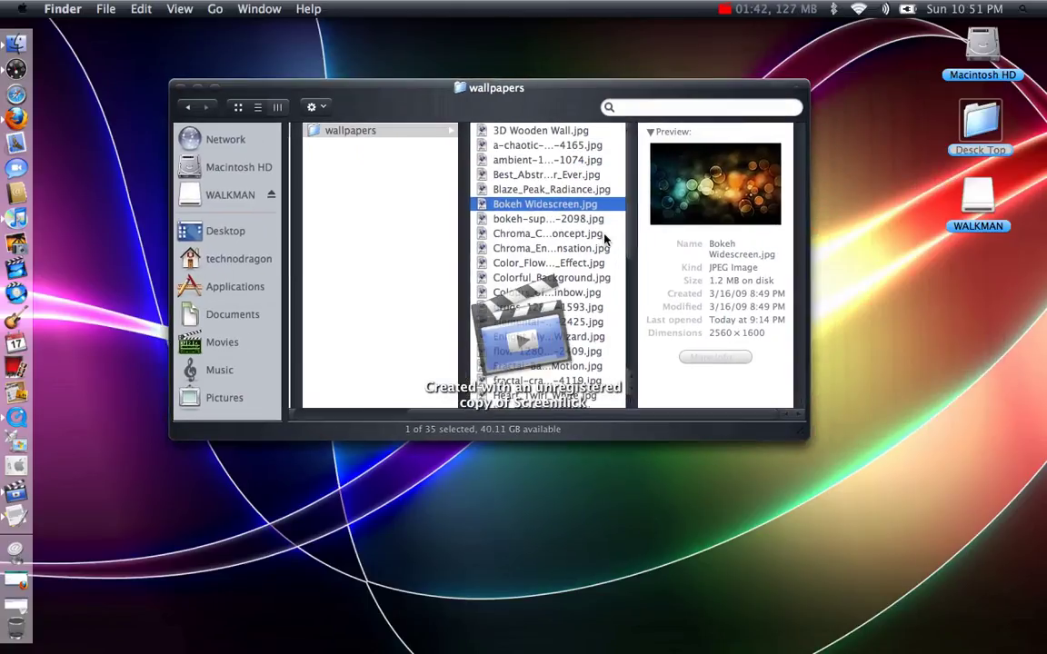
left_click(585, 216)
left_click(589, 238)
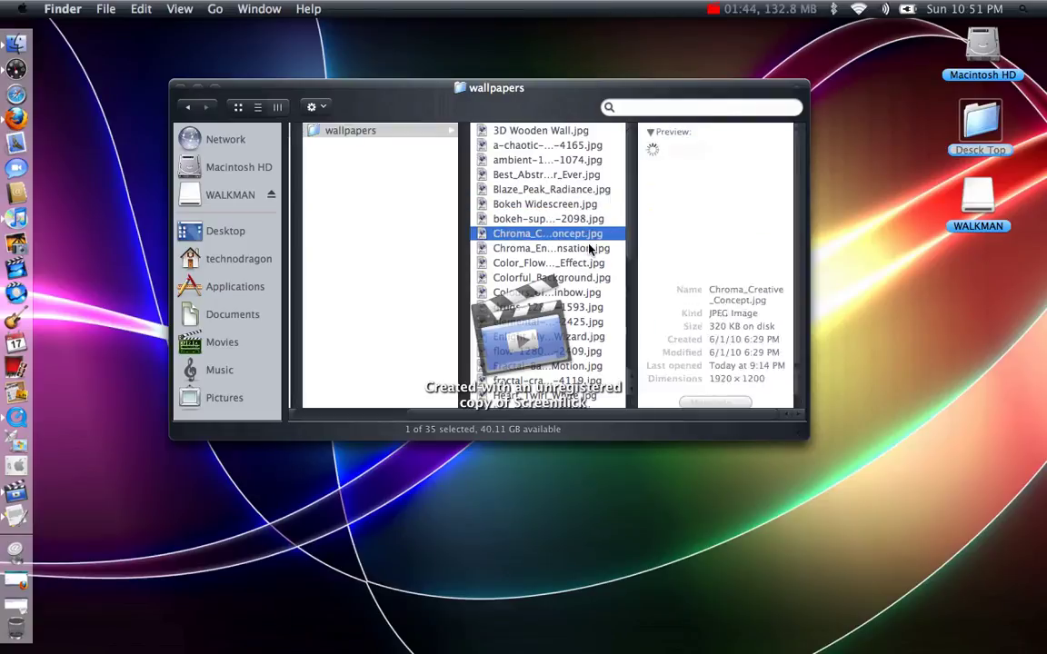
left_click(588, 248)
left_click(589, 263)
left_click(588, 291)
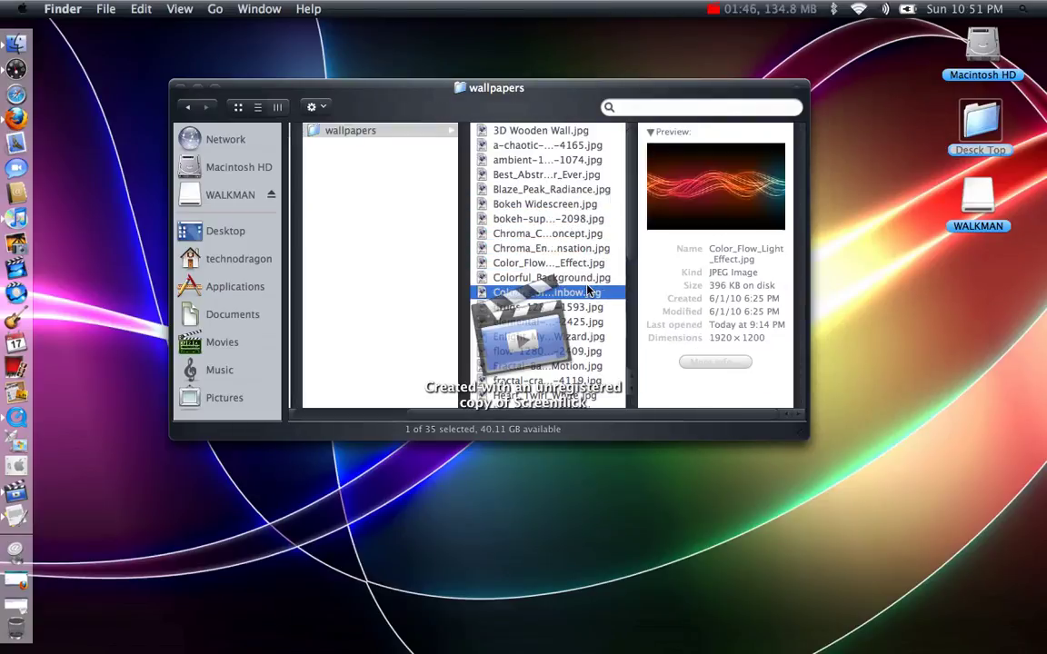
left_click(588, 307)
left_click(588, 321)
left_click(584, 366)
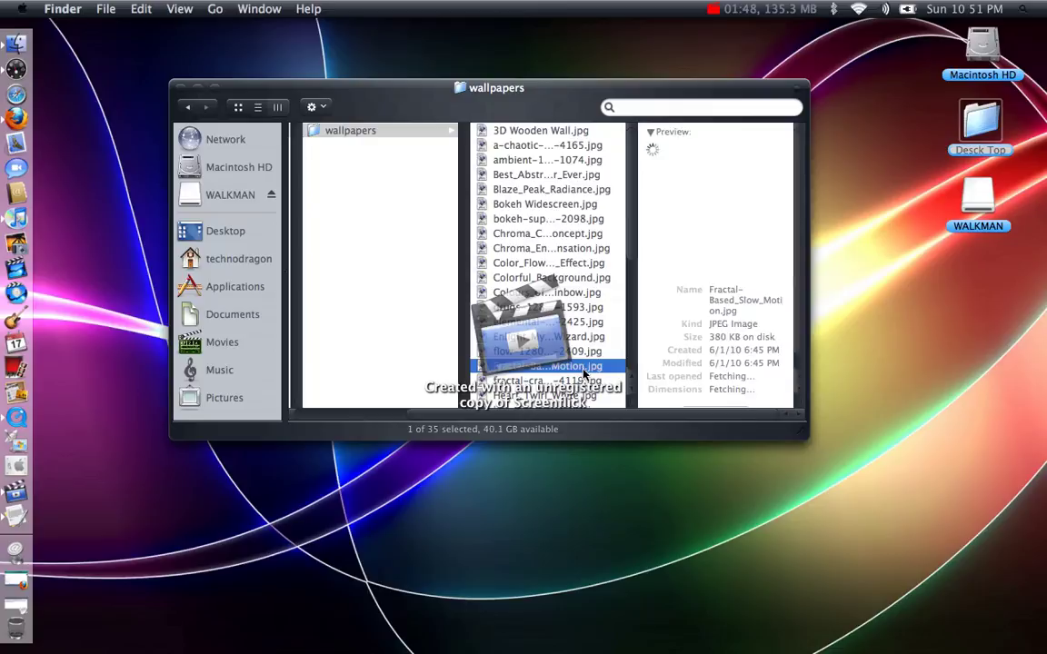
left_click(584, 381)
left_click(182, 89)
left_click(537, 397)
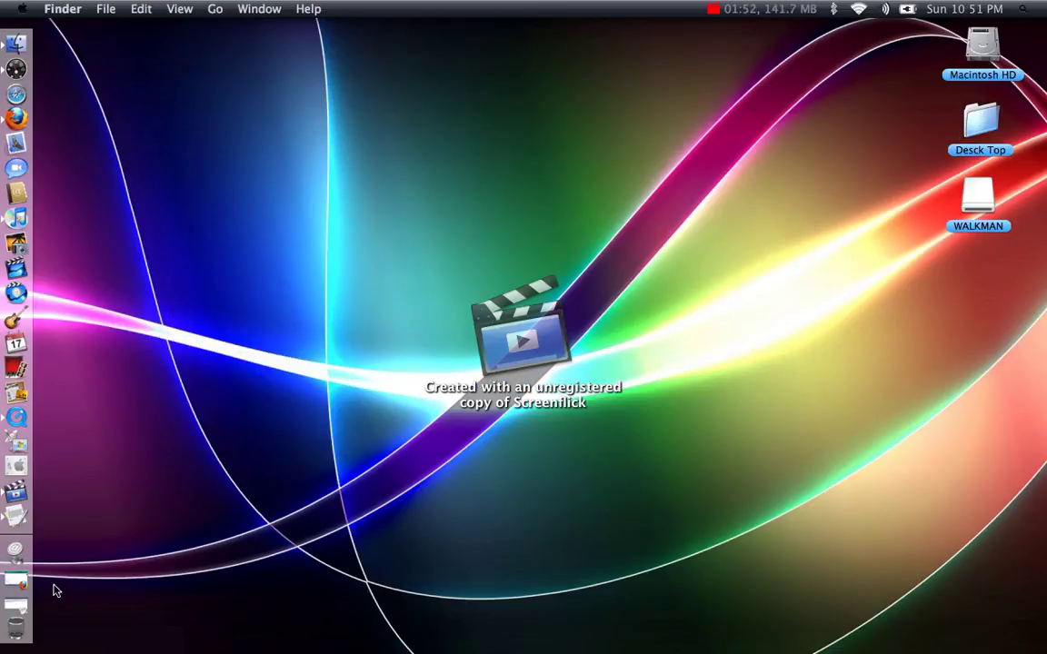
- Restore the text document and add the instruction "Now Open System Pref." on a new line below the folder instruction
left_click(16, 582)
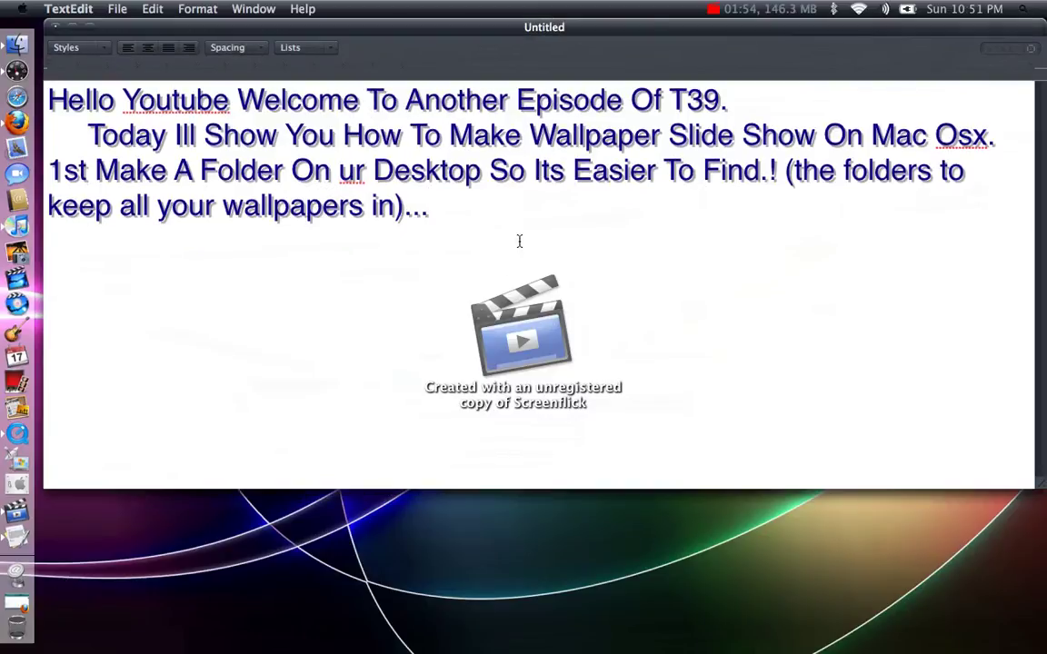
key("Return")
type("No")
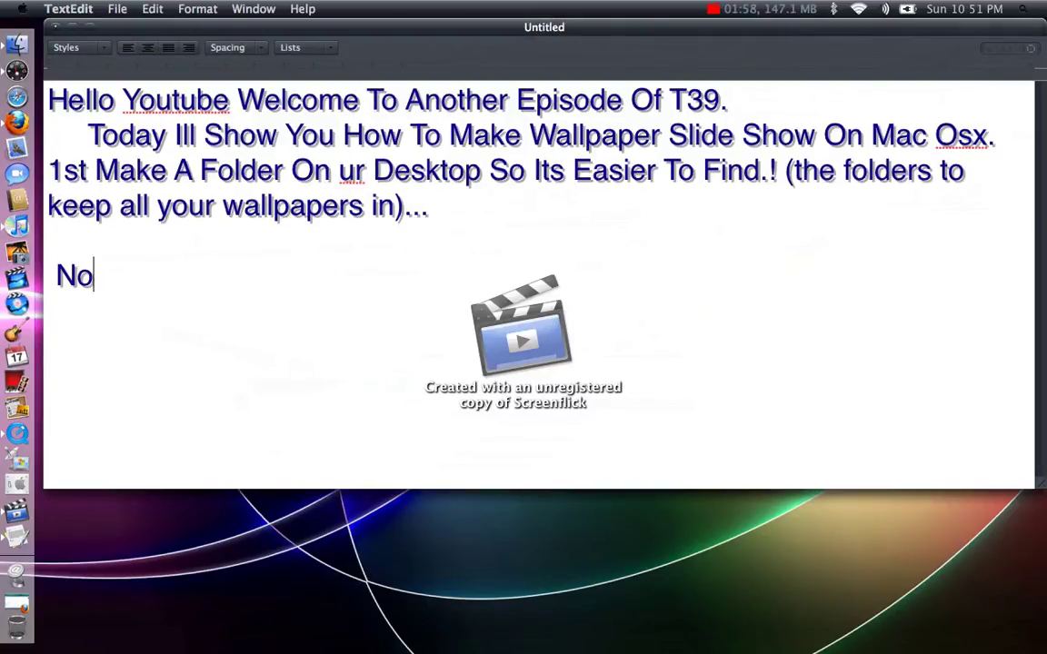
type("w Opeb")
key("BackSpace")
key("BackSpace")
type("en Syt")
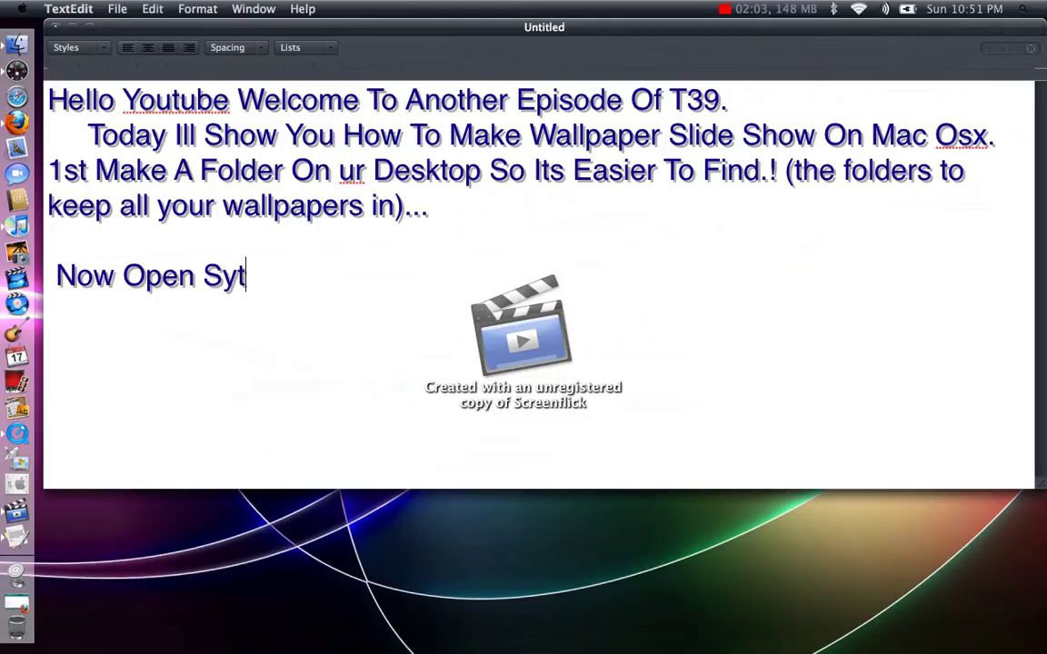
key("BackSpace")
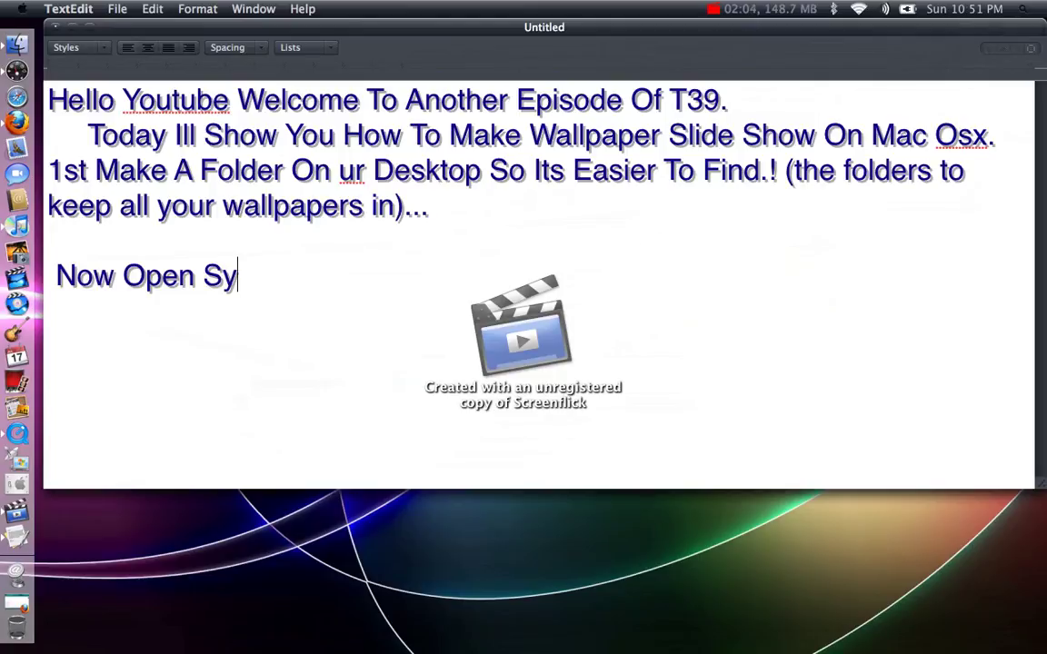
type("stem Pref")
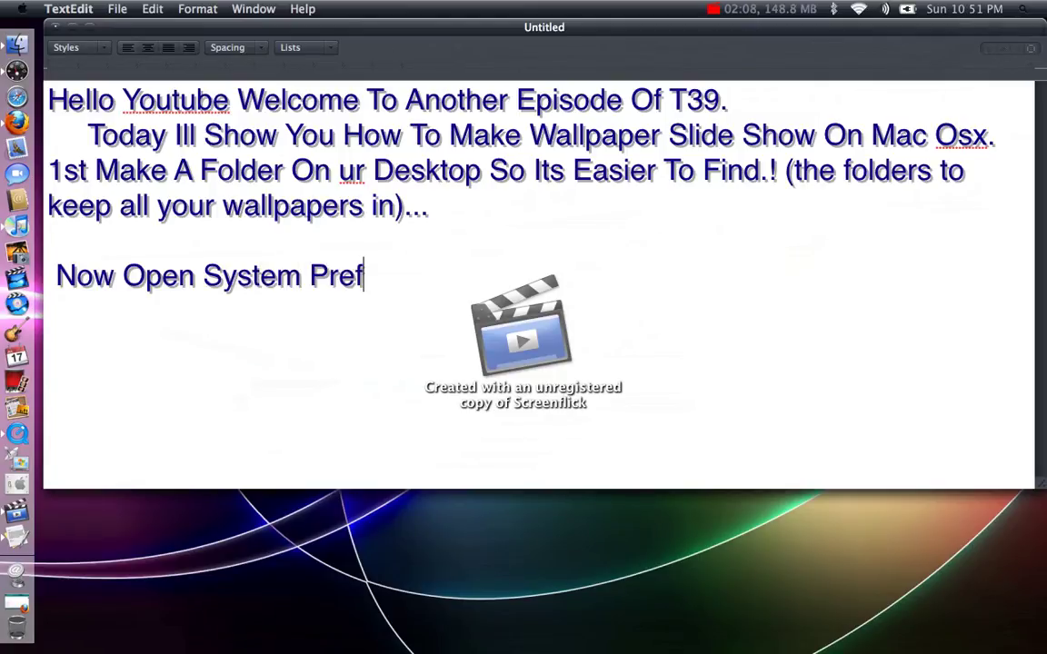
type(".")
- Open System Preferences and move the restored text document down so the preference icons stay visible above it
left_click(65, 27)
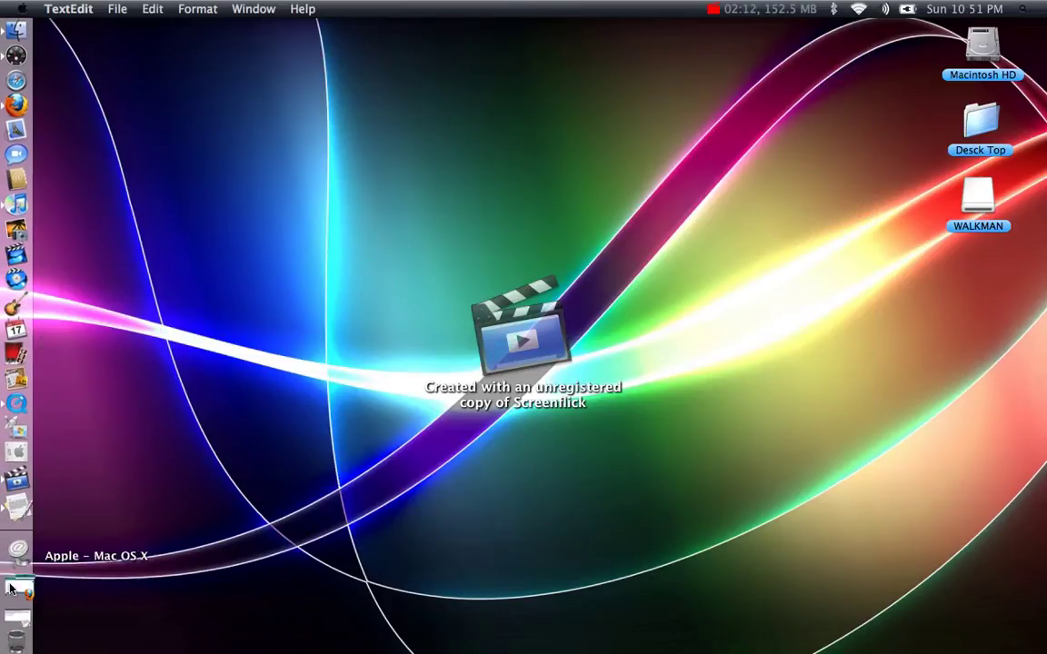
left_click(17, 468)
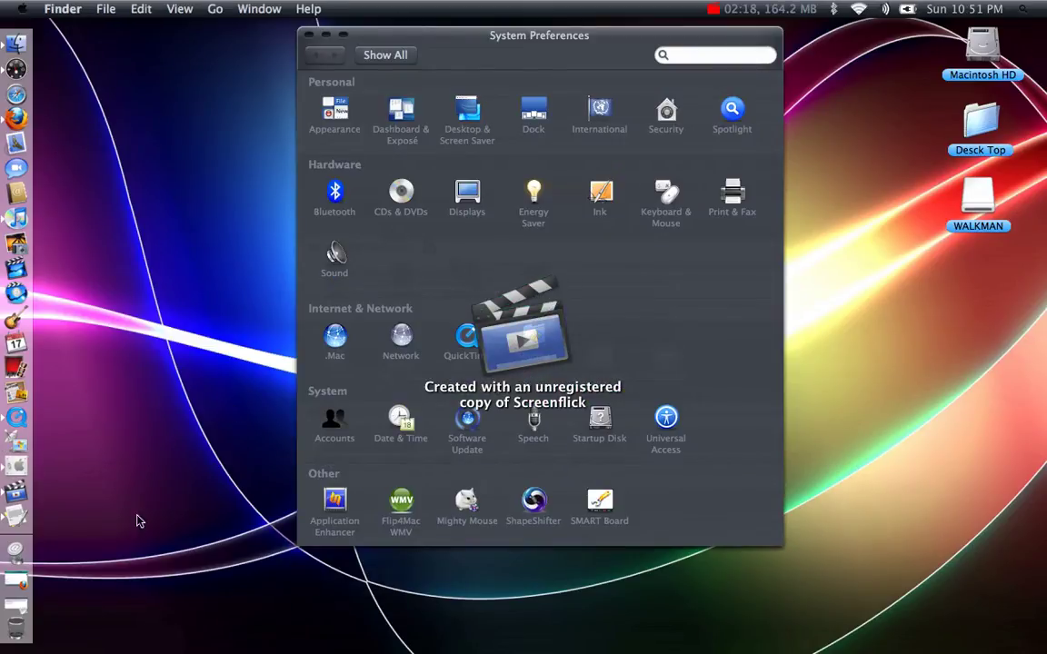
left_click(27, 603)
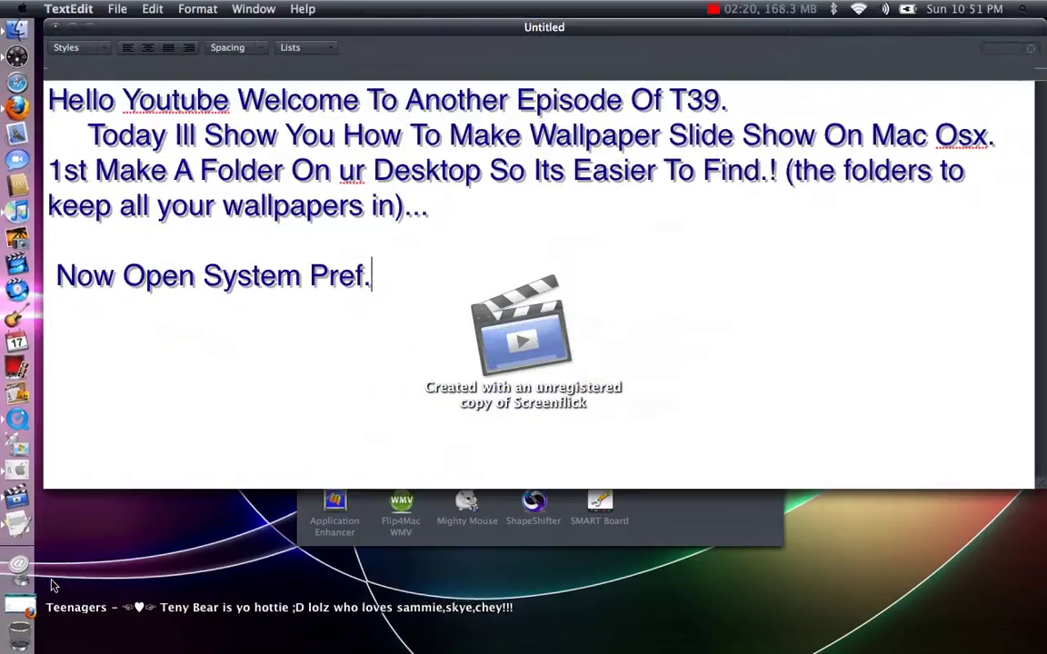
left_click_drag(362, 31, 365, 232)
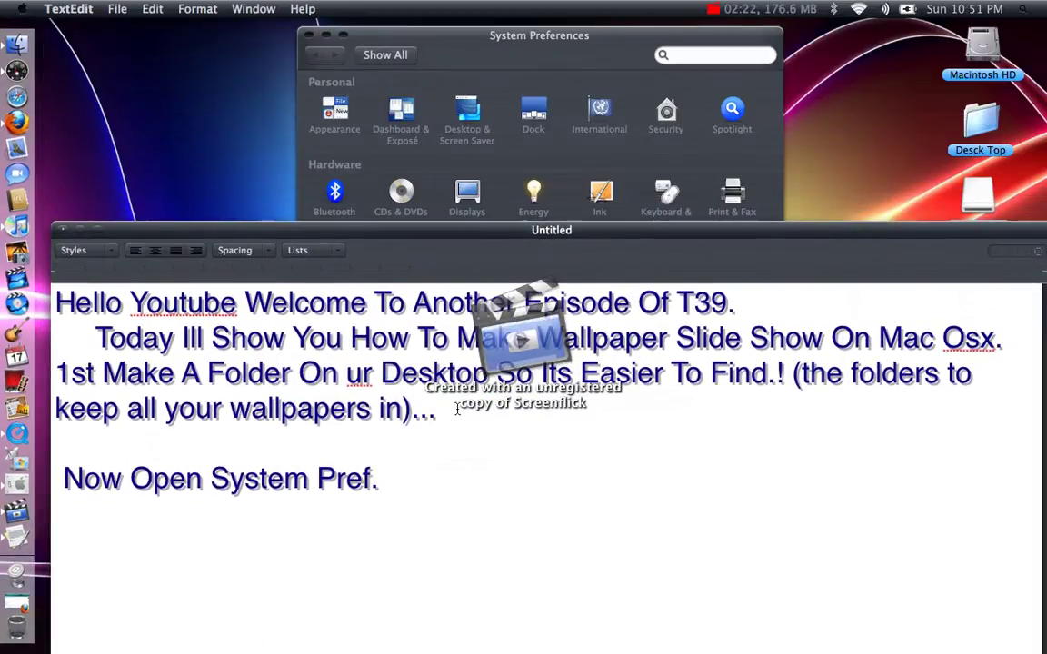
- Extend the System Pref. instruction with ">desktop And Screen Savers>", correcting the spelling of "desktop"
type(">desck")
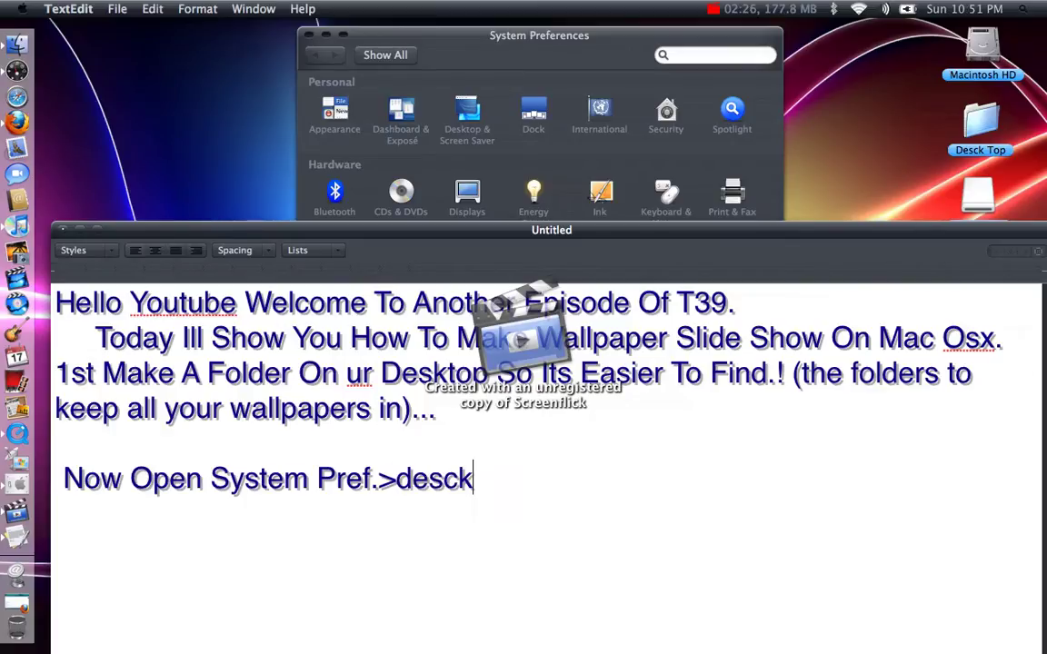
type("top And ")
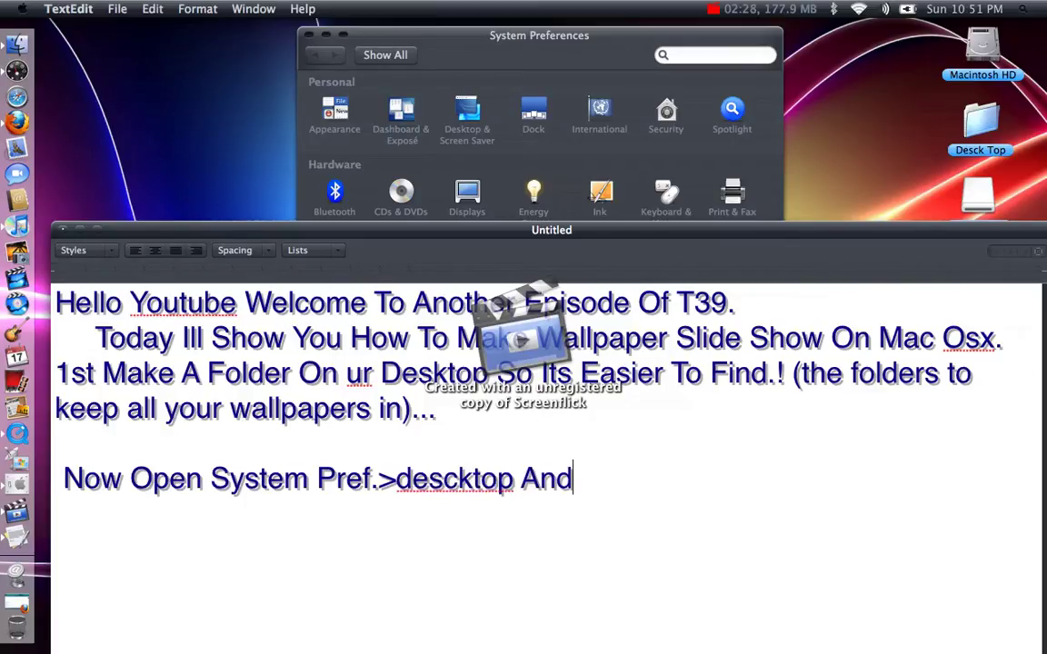
type("Screen")
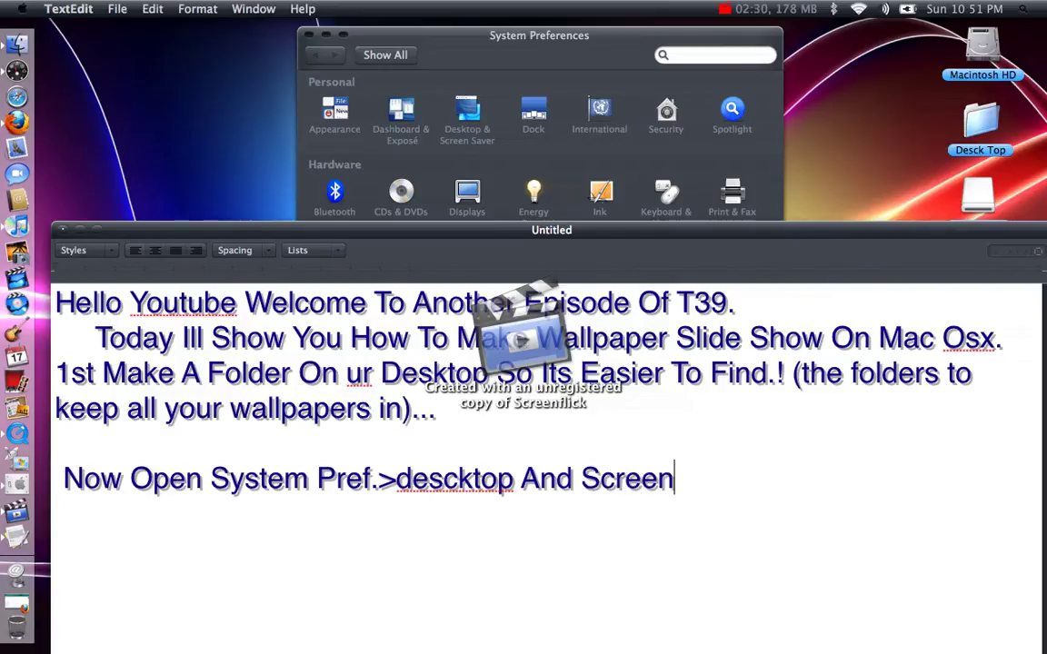
type(" Savers")
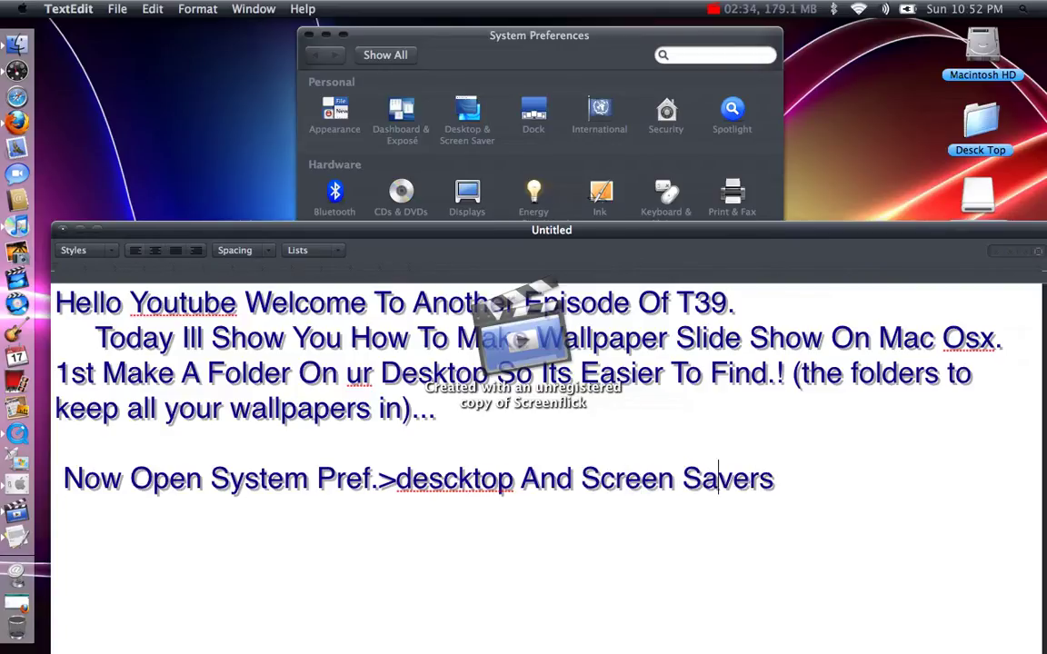
left_click(458, 479)
key("BackSpace")
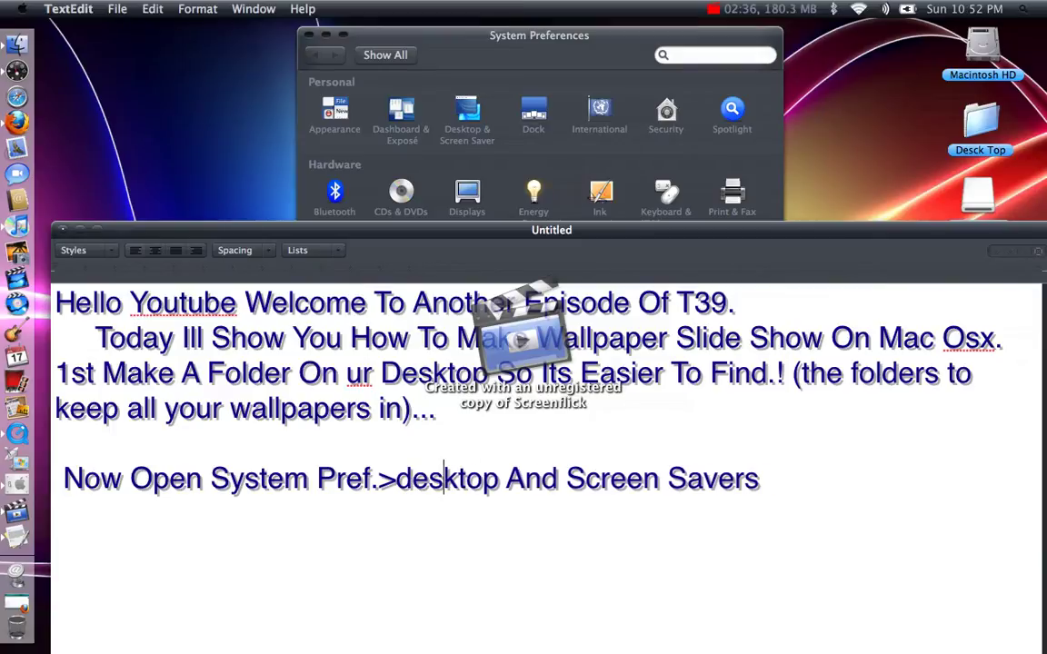
key("alt+Right")
key("alt+Right")
key("alt+Right")
key("alt+Right")
key("Return")
type(">")
- Minimize the text document and open the Desktop & Screen Saver preferences
left_click(80, 229)
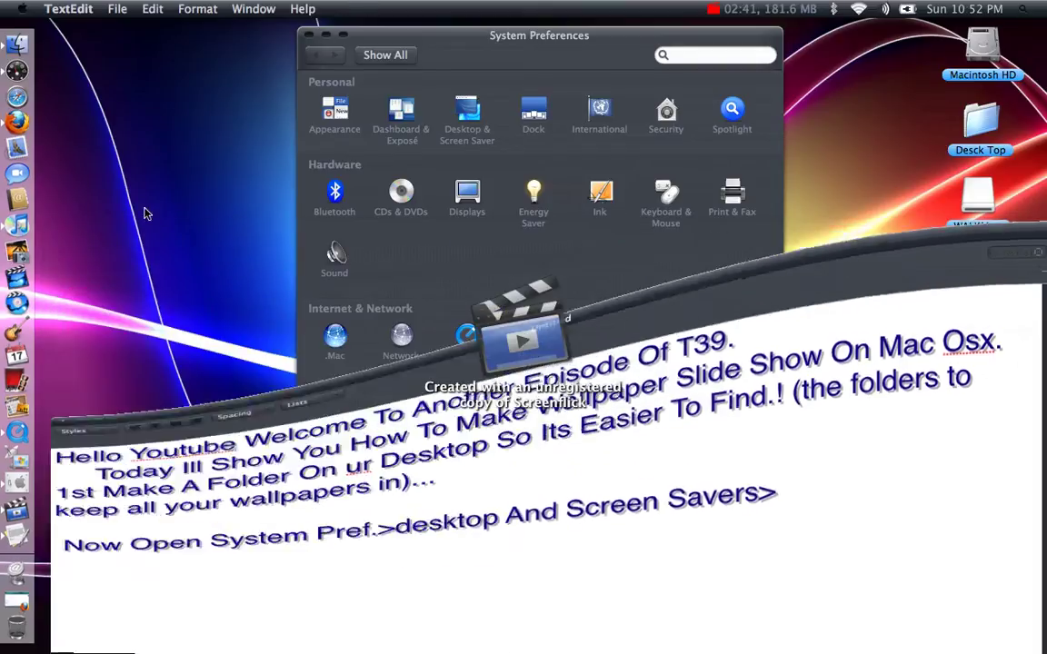
left_click(467, 110)
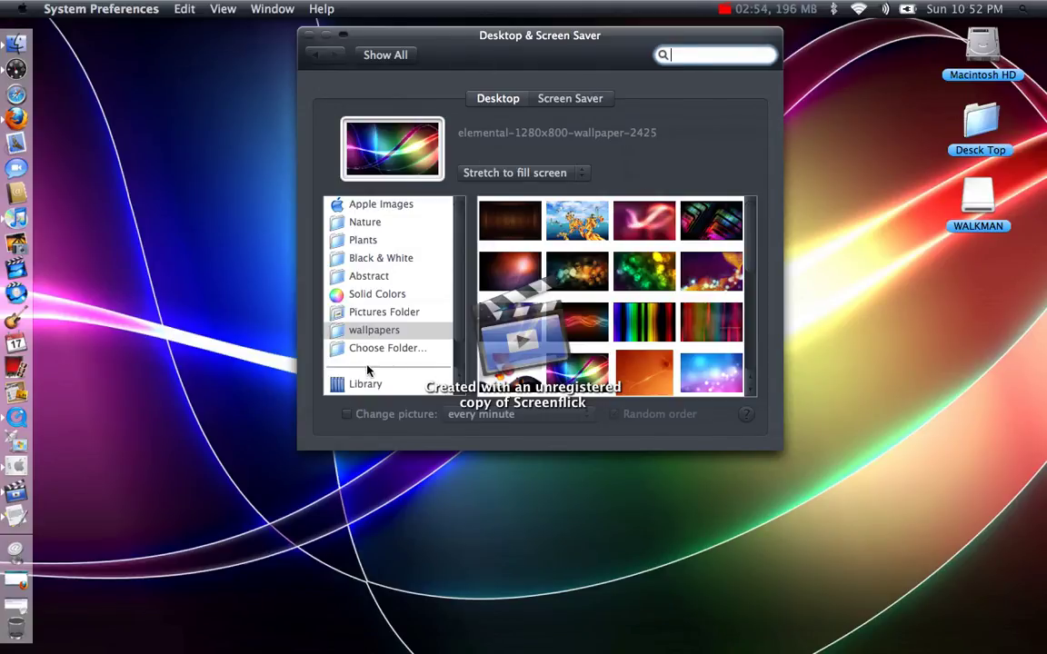
- Restore the text document and continue the instruction with "then On the side bar click choos folder"
left_click(14, 611)
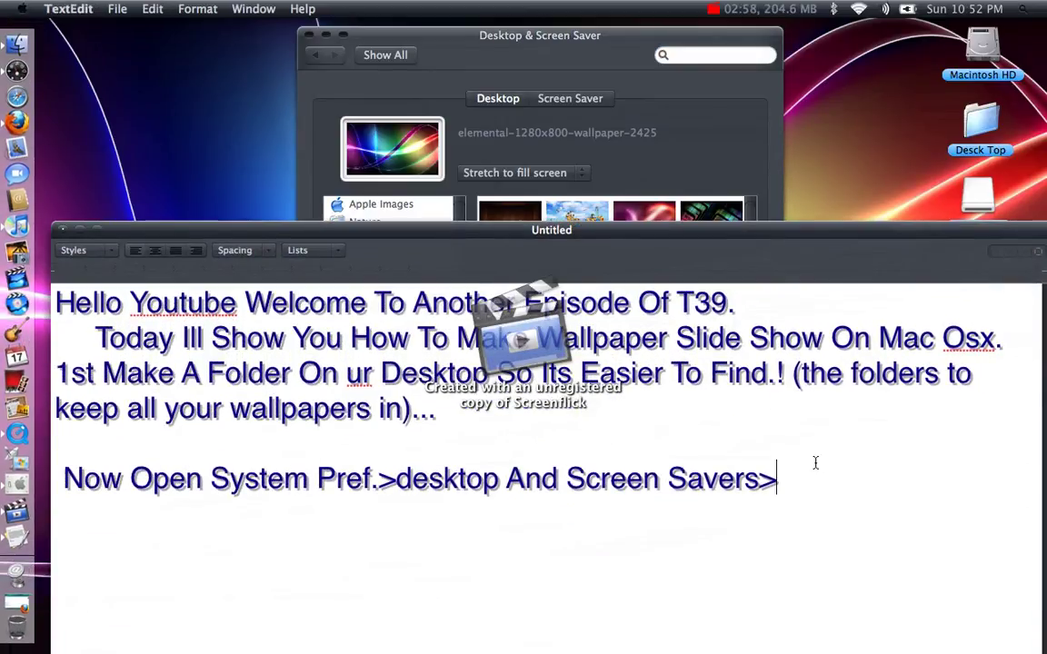
type("then On the side bar ")
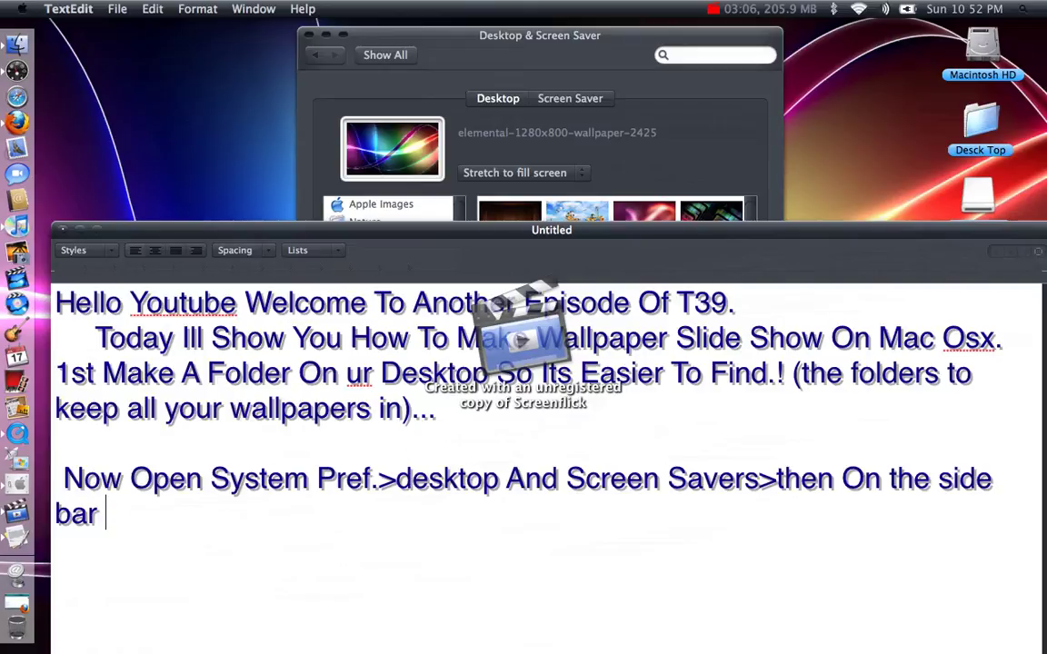
type("click choos folder")
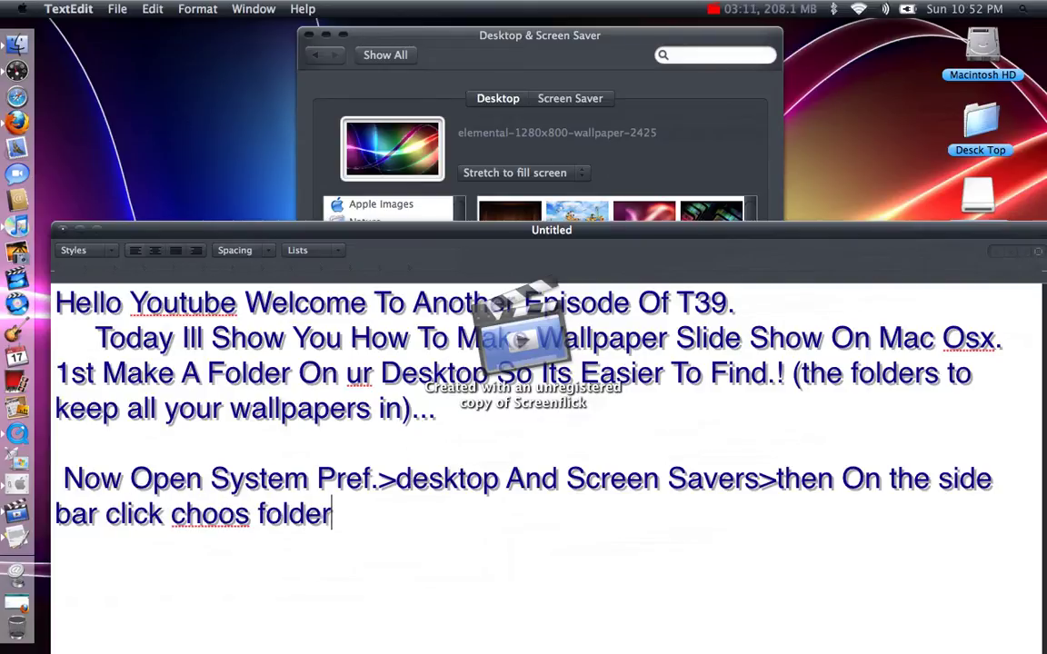
- Minimize the text document and browse from the Desktop to the wallpapers folder in the desktop picture folder chooser
left_click(79, 230)
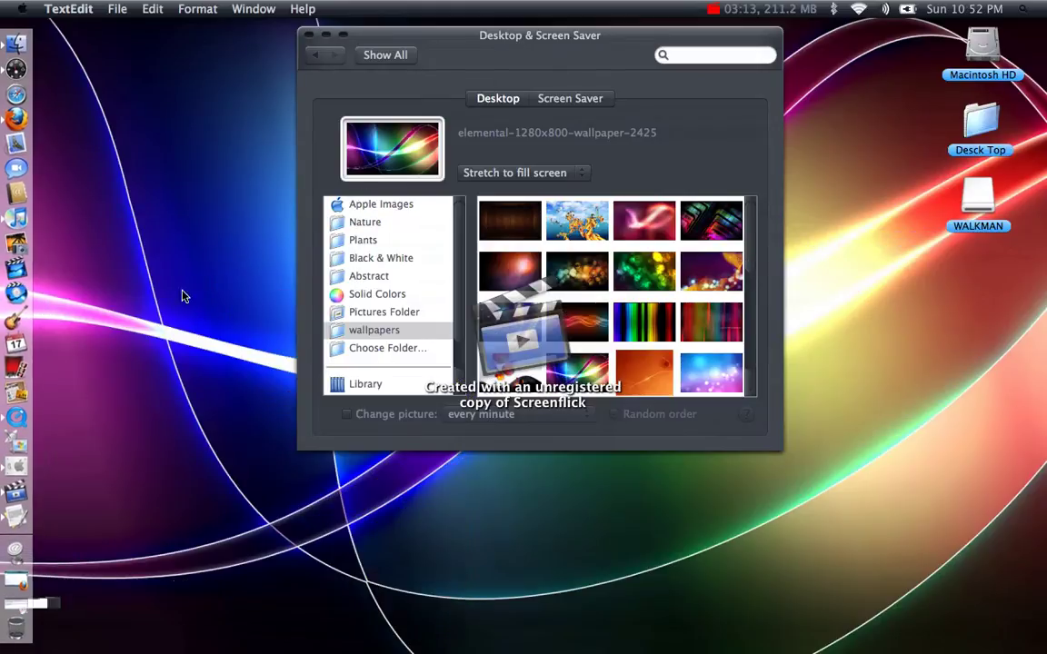
left_click(366, 335)
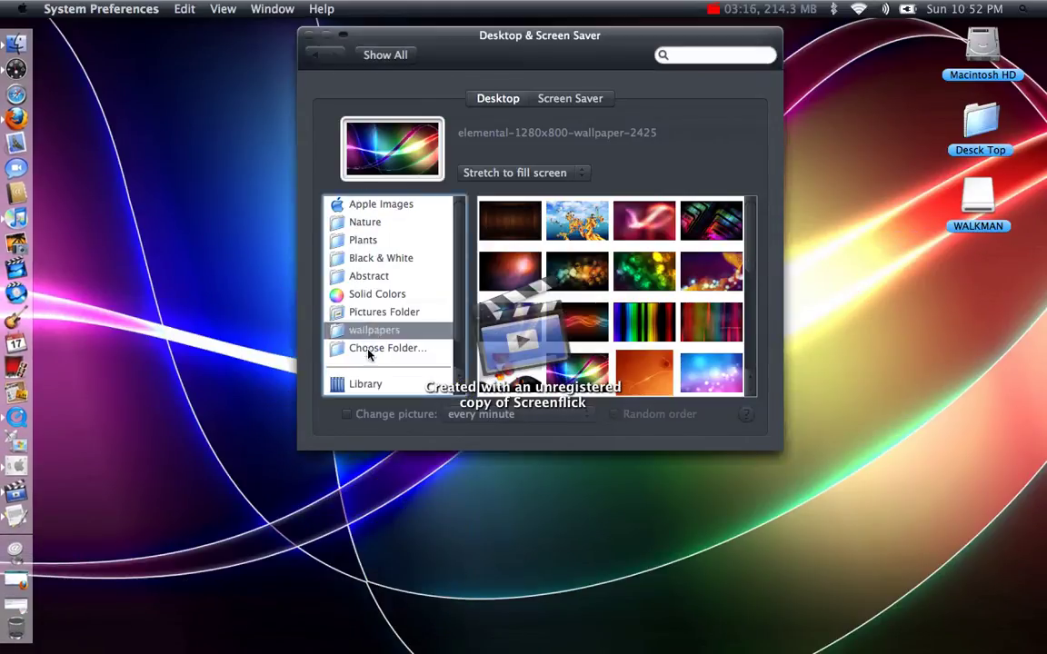
left_click(368, 350)
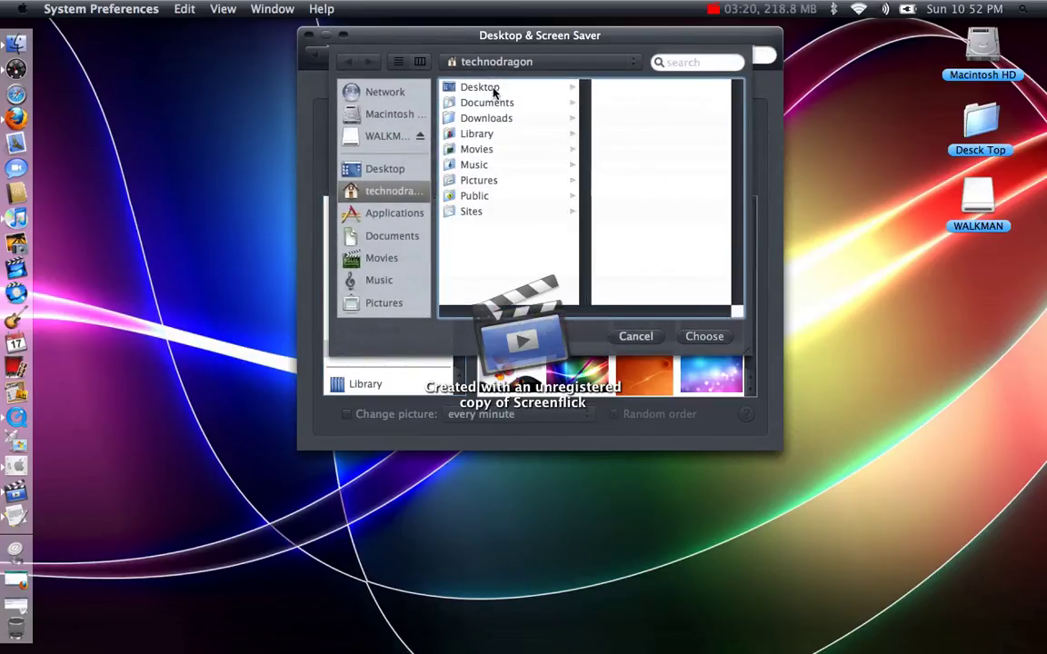
left_click(482, 88)
double_click(627, 87)
double_click(635, 88)
left_click(640, 86)
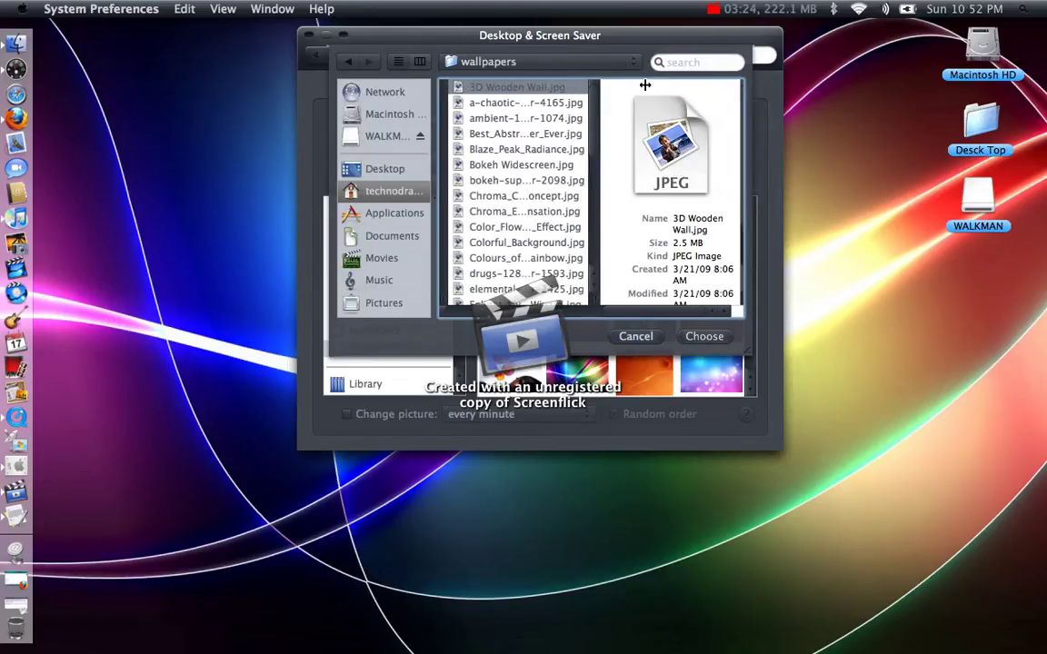
- Preview the images in the wallpapers folder down to Heart_Twirl_White.jpg and cancel the folder selection
left_click(507, 104)
key("Down")
key("Down")
key("Down")
key("Down")
key("Down")
key("Down")
key("Down")
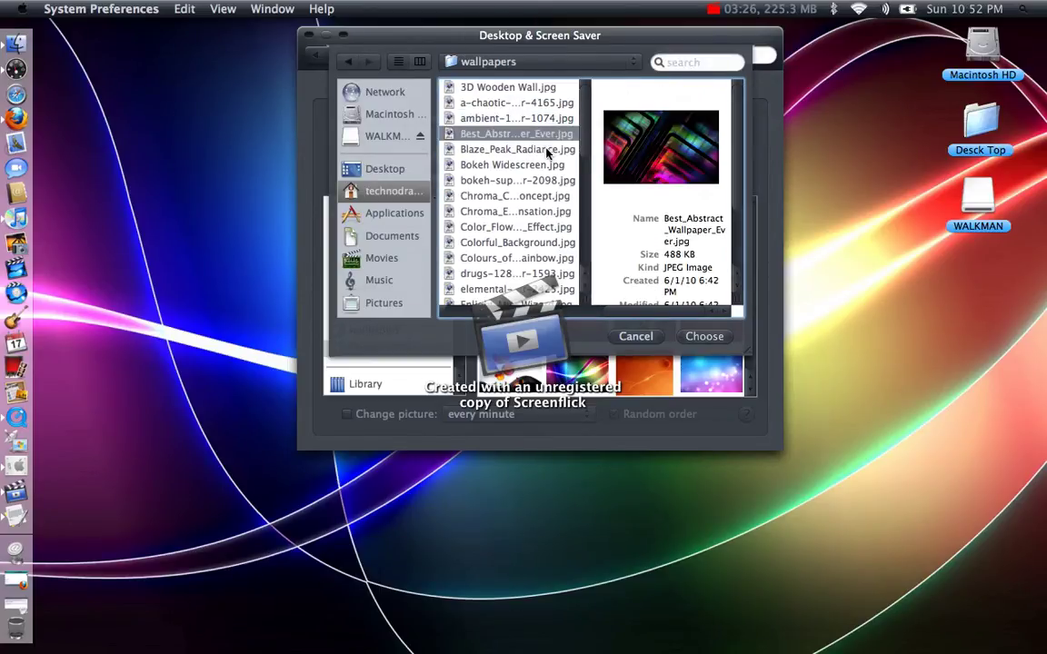
key("Down")
key("Down")
key("Down")
key("Down")
key("Down")
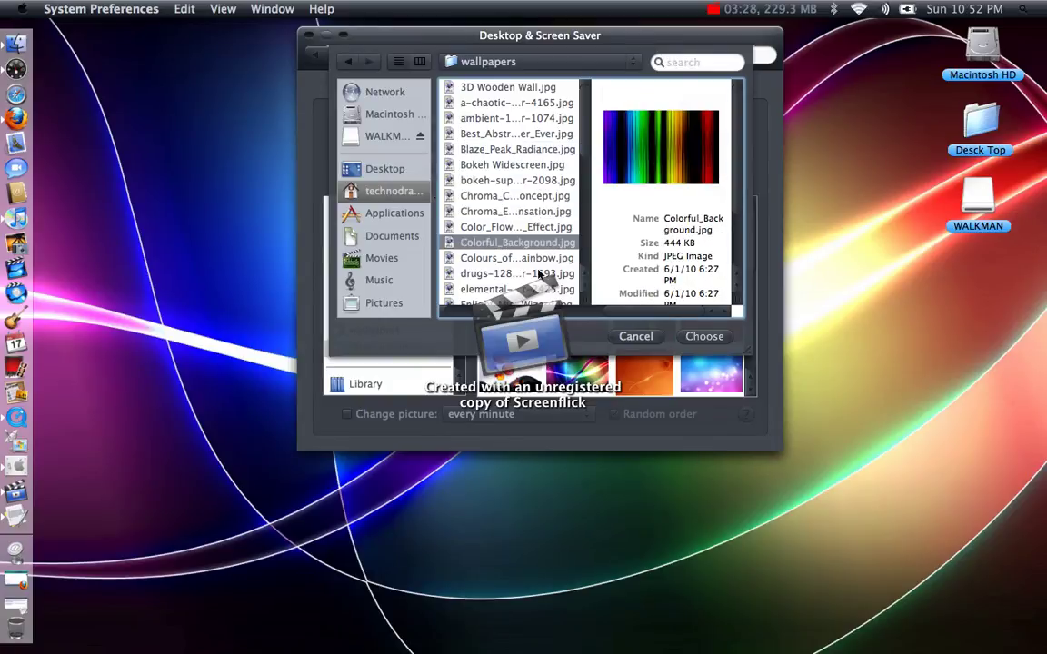
scroll(540, 272, "down", 3)
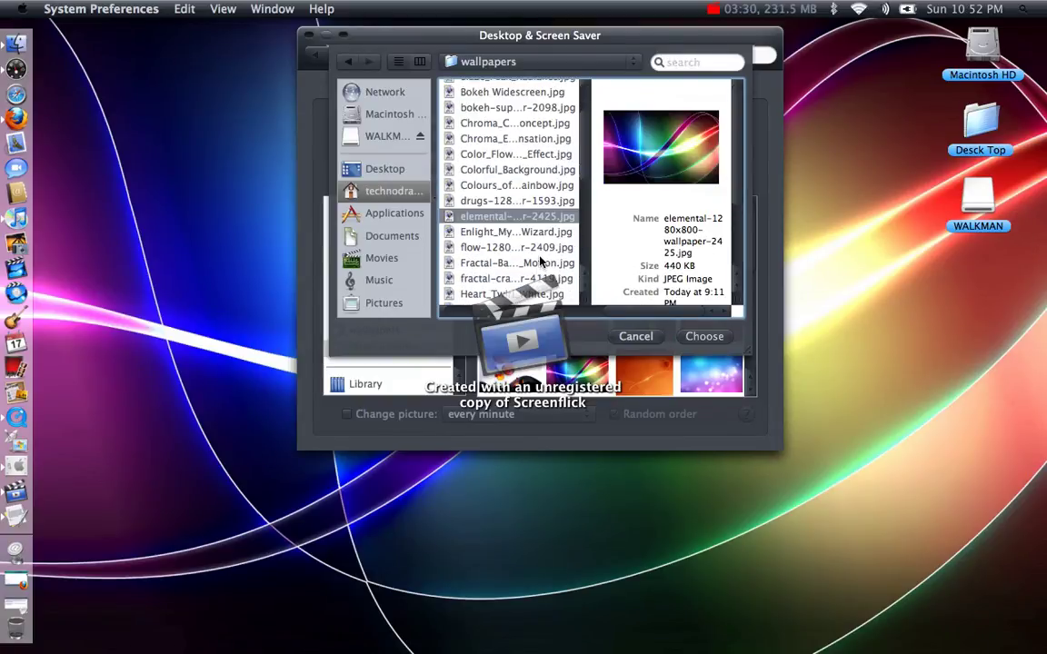
left_click_drag(537, 236, 532, 298)
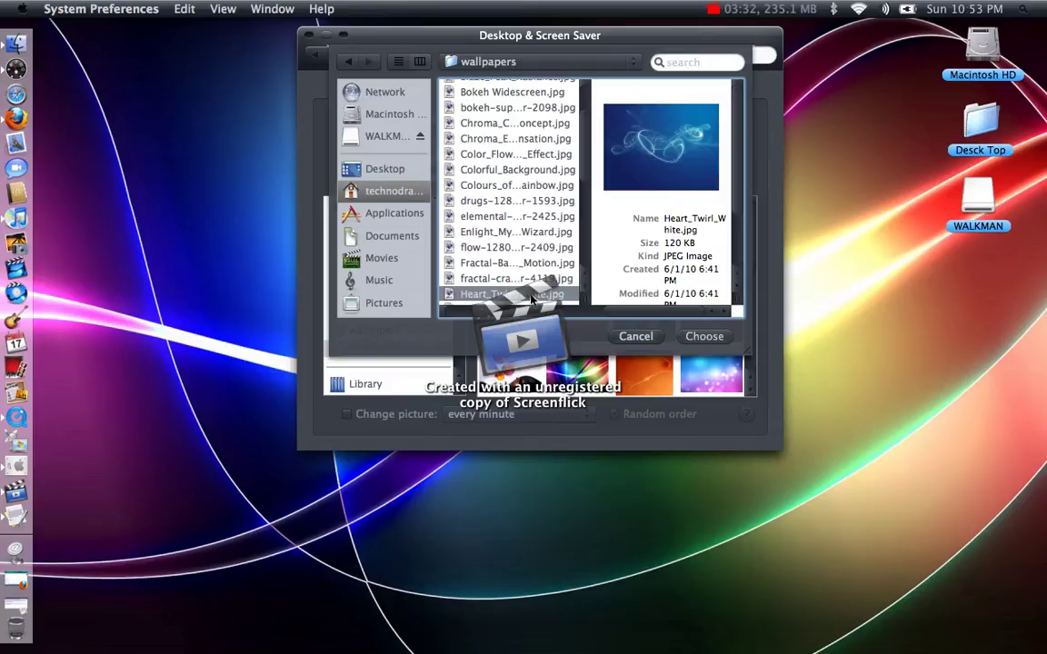
left_click(626, 343)
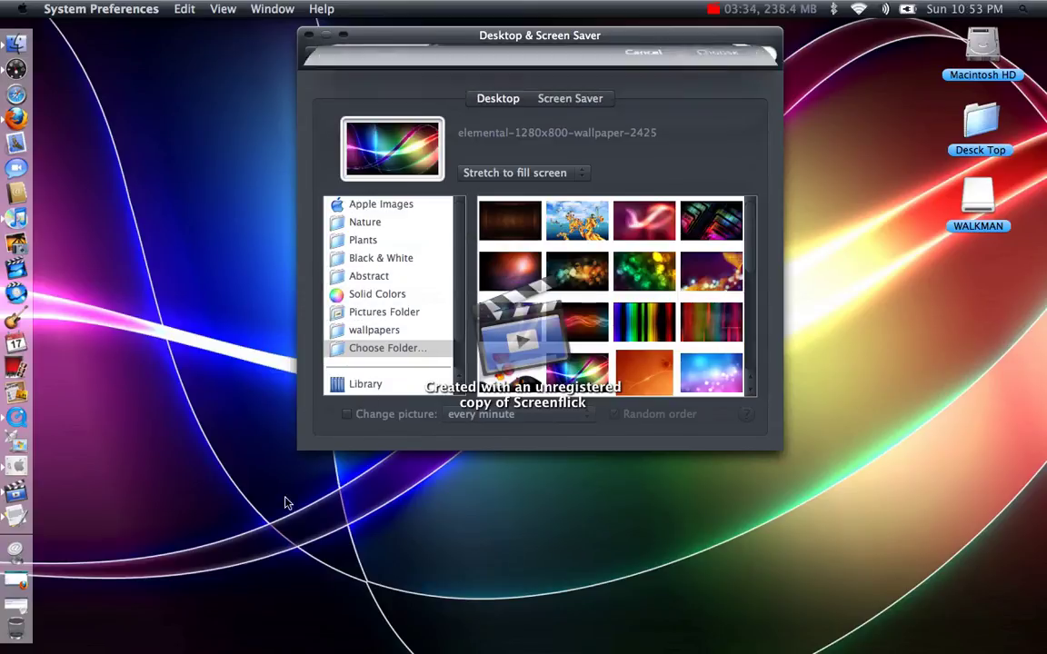
- Restore the text document and append ">choos the folder and open it>" to the instruction
left_click(36, 584)
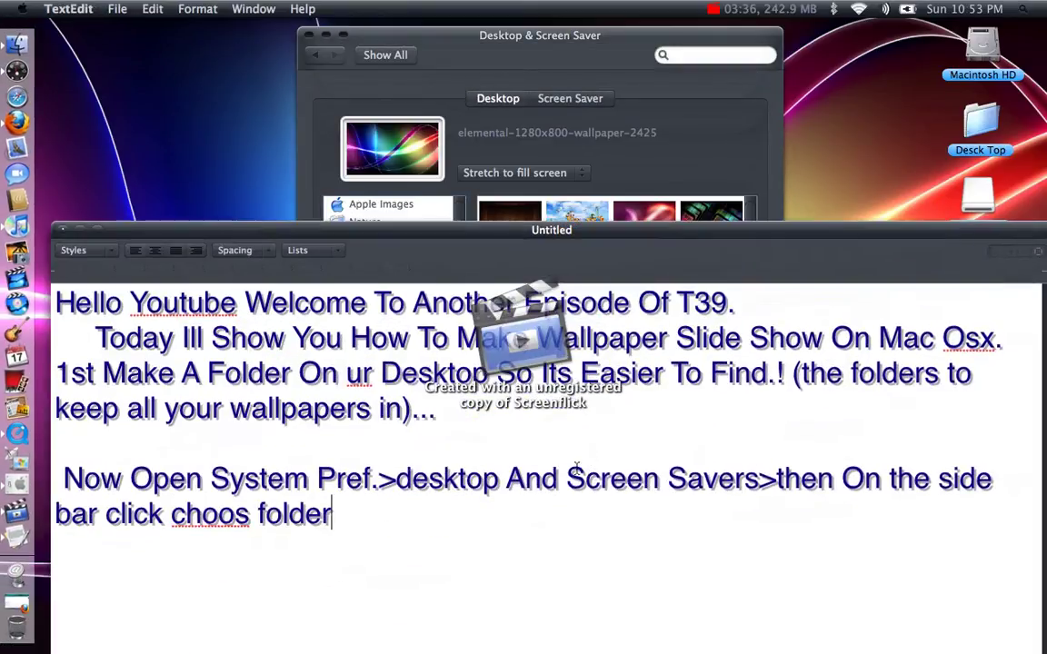
type("choo")
type("s t")
key("BackSpace")
key("BackSpace")
key("BackSpace")
key("BackSpace")
key("BackSpace")
key("BackSpace")
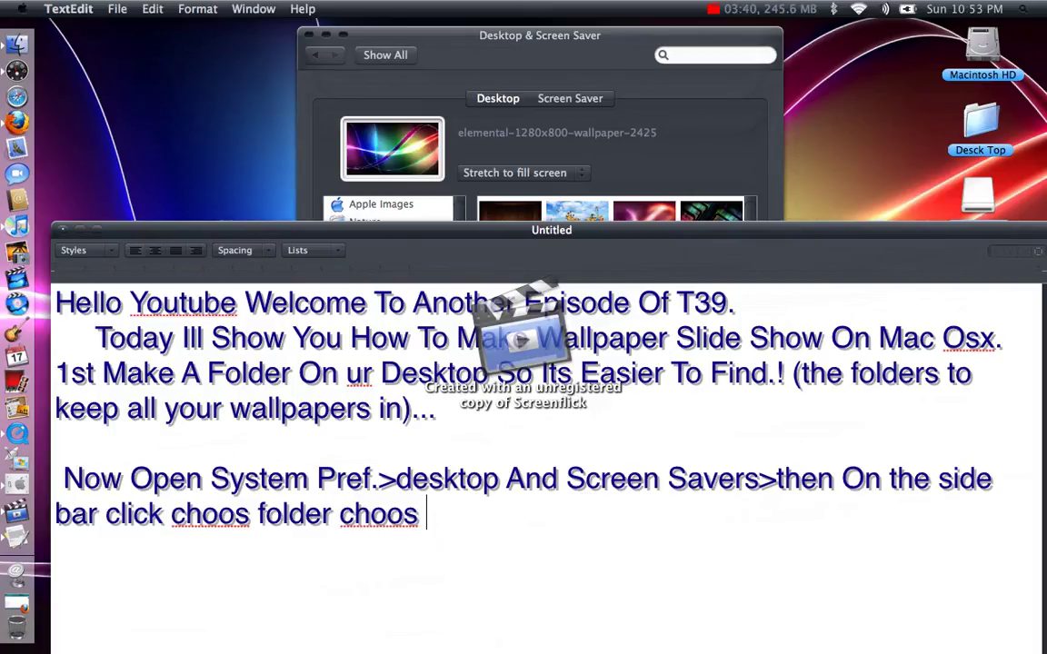
key("BackSpace")
key("BackSpace")
type(">choos")
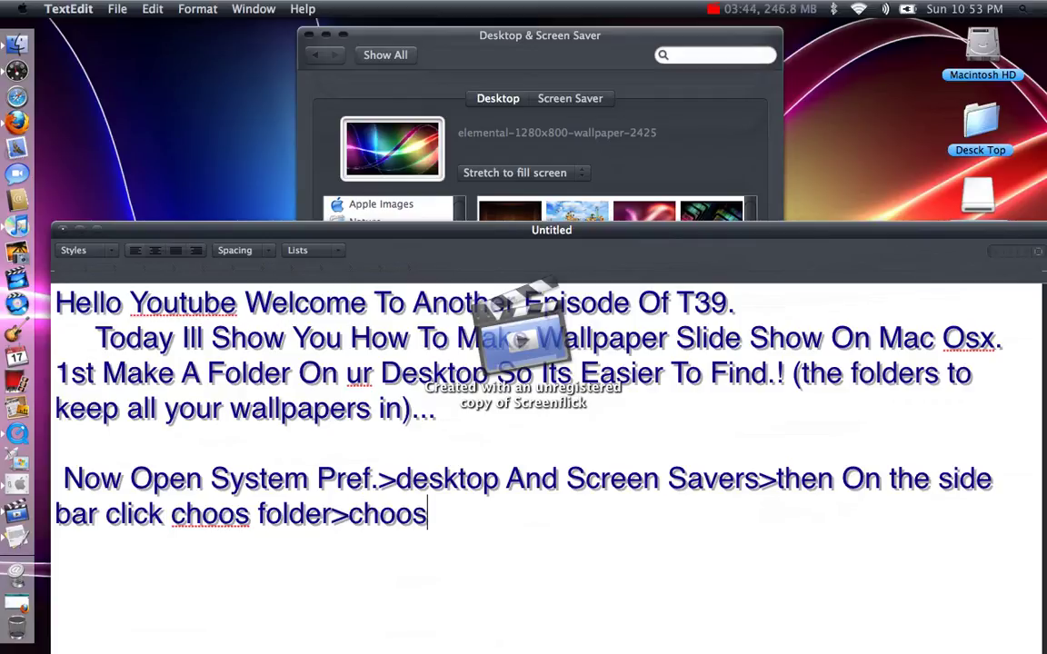
type(" the folder and open it>")
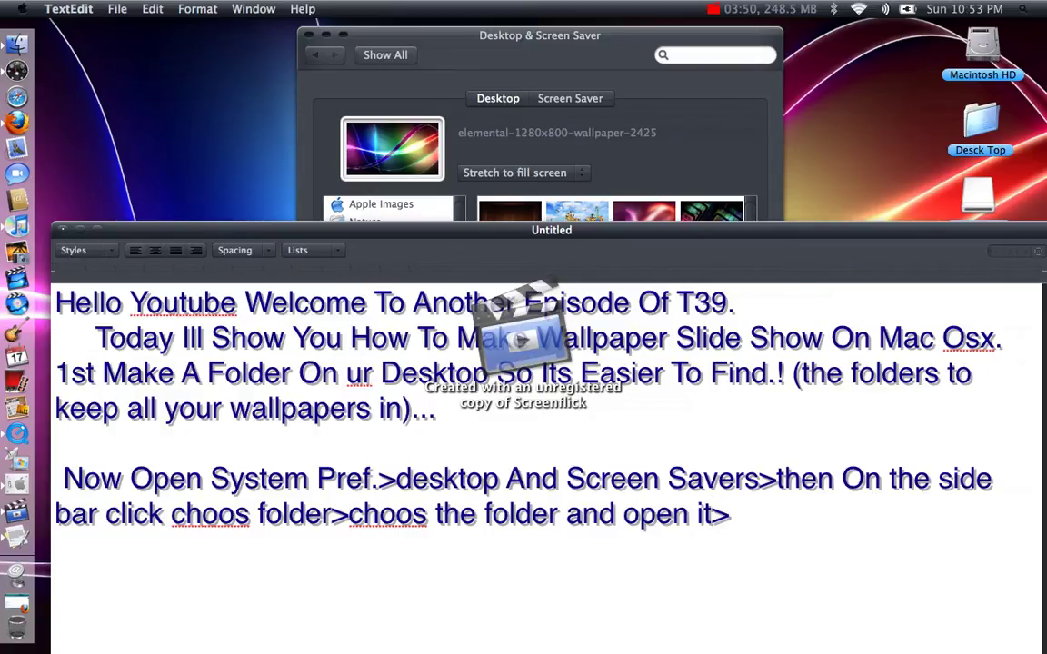
- Continue the instruction in the text document with "then all the wallpapers and pics will be there"
left_click(536, 73)
left_click(276, 235)
type("then al")
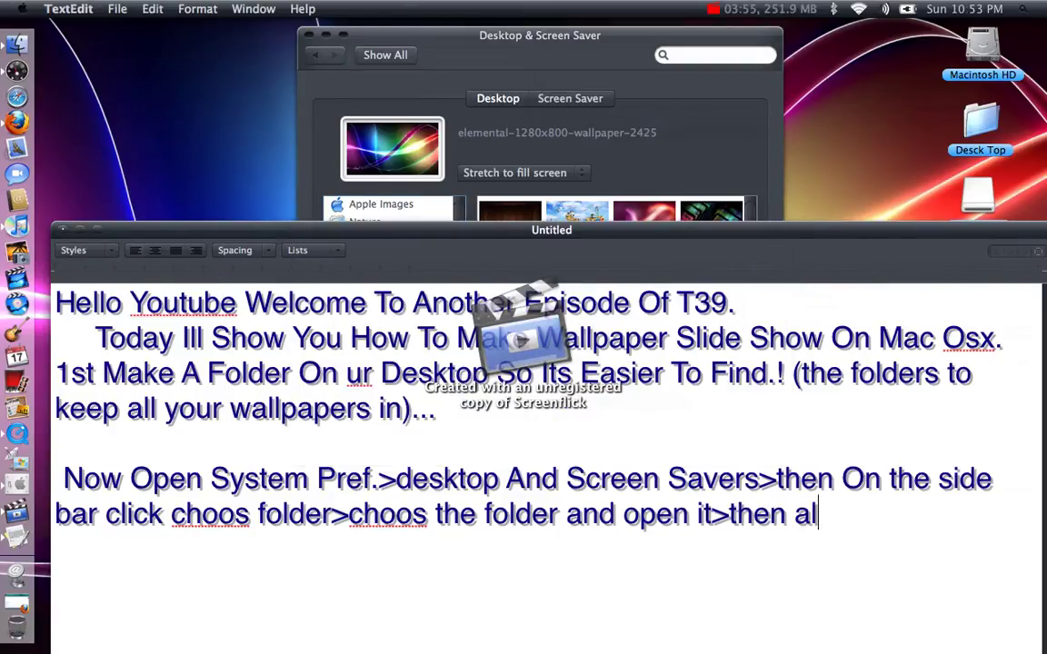
type("l the pi")
key("BackSpace")
key("BackSpace")
type("wallpapers ")
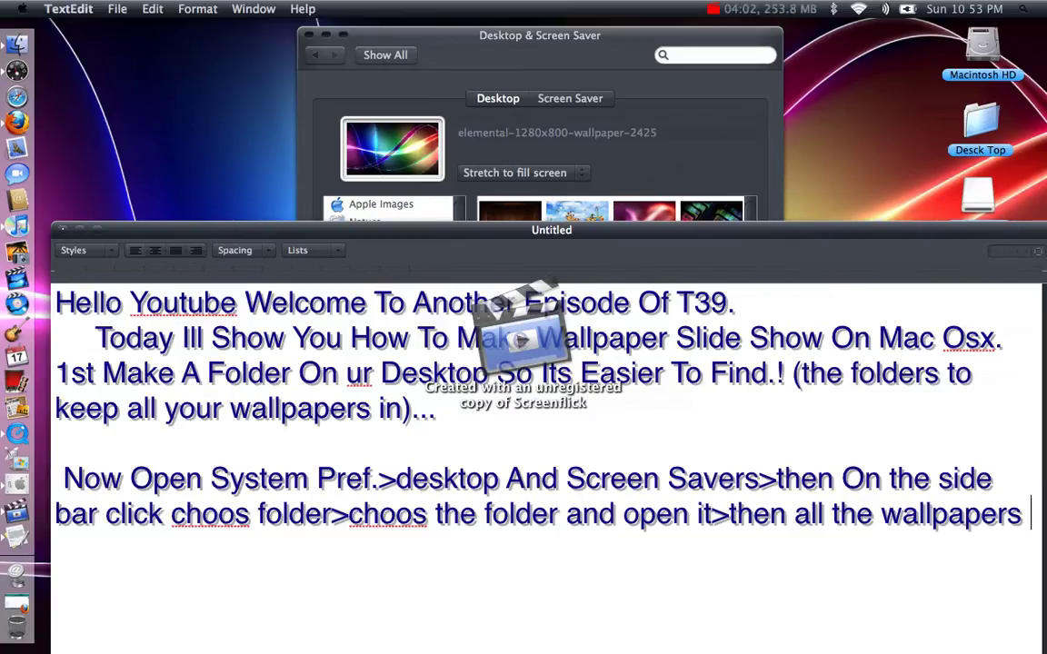
type("and pics ")
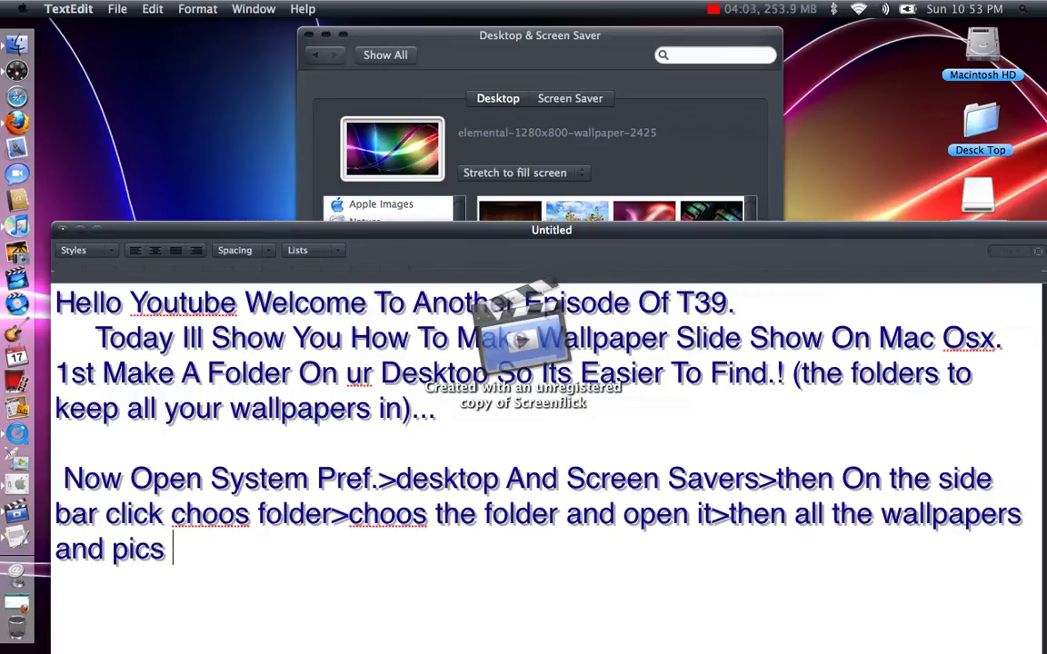
type("will be there")
key("Return")
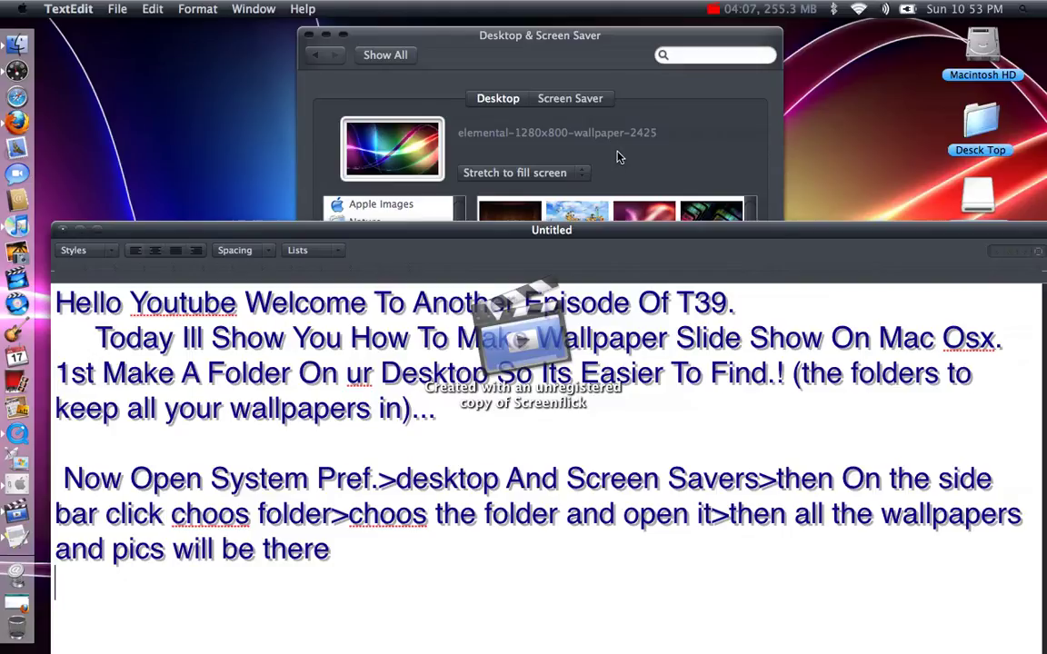
- Browse the wallpapers folder's thumbnails in Desktop & Screen Saver and apply several of them in turn as the desktop picture
left_click(555, 141)
scroll(754, 262, "down", 5)
scroll(750, 319, "down", 3)
scroll(741, 344, "up", 8)
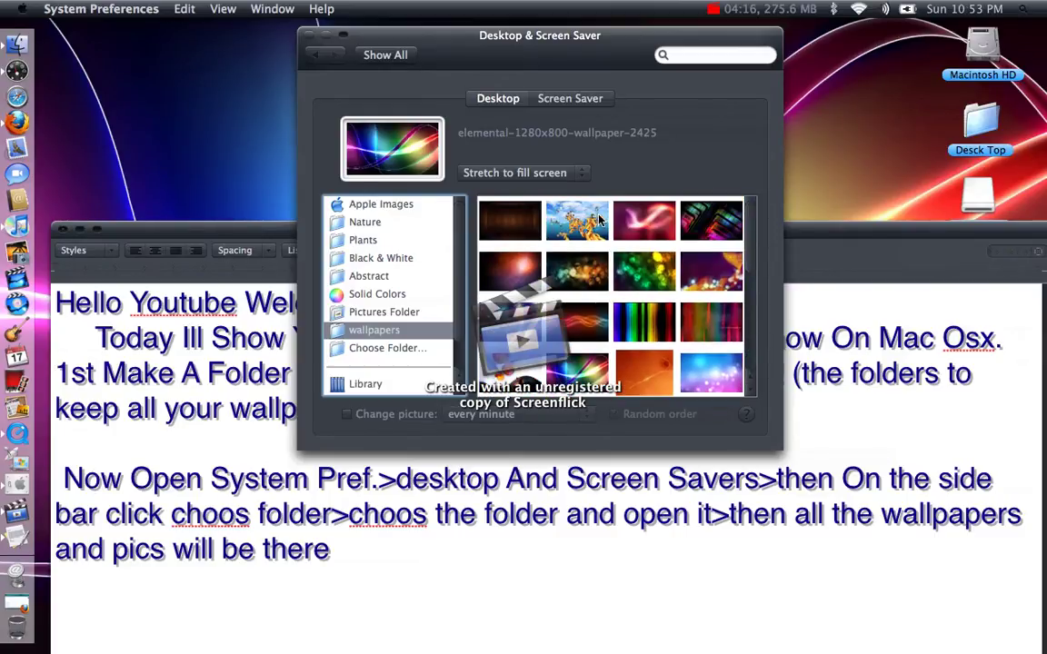
left_click(599, 218)
left_click(644, 221)
left_click(711, 271)
left_click(577, 271)
left_click(582, 327)
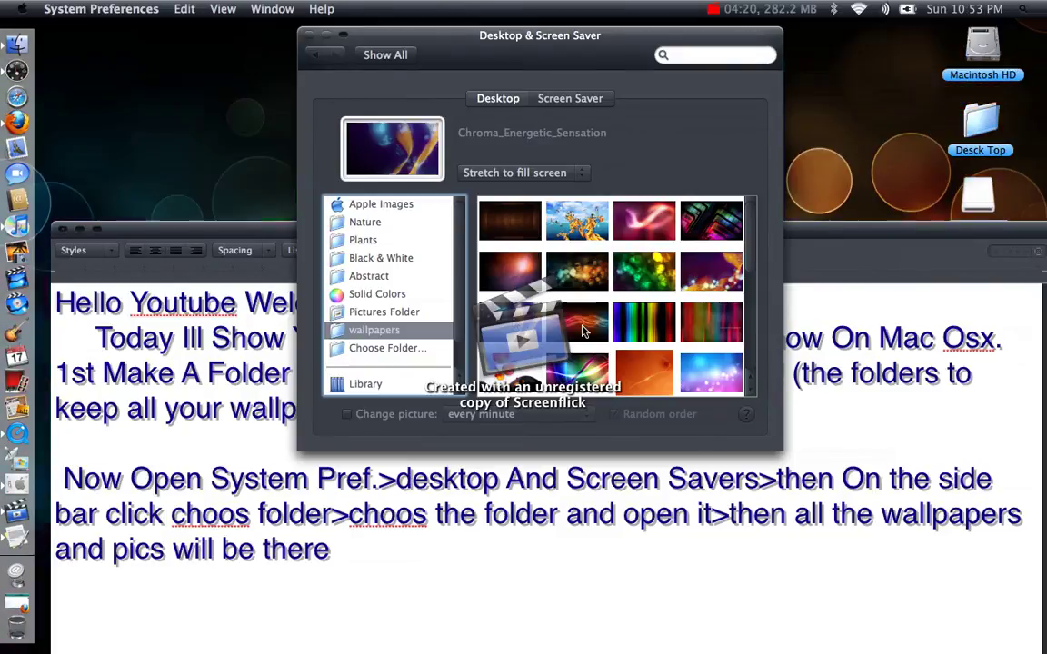
left_click(710, 323)
left_click(644, 322)
left_click(710, 373)
left_click(644, 372)
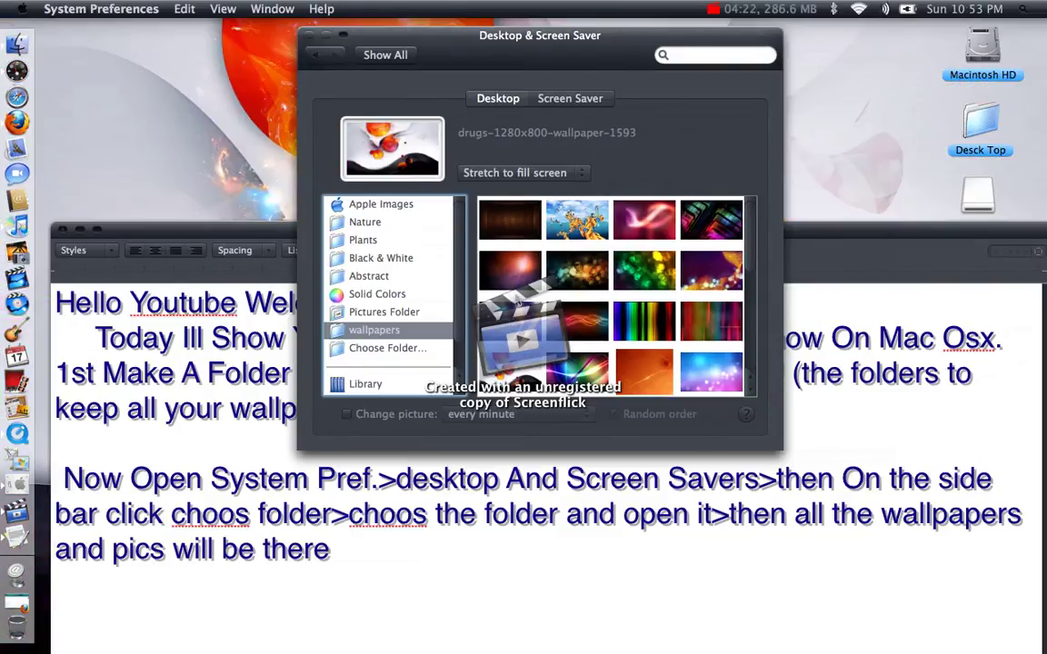
- Return to the text document and append ">now just on the bottom" directly after "there"
left_click(225, 237)
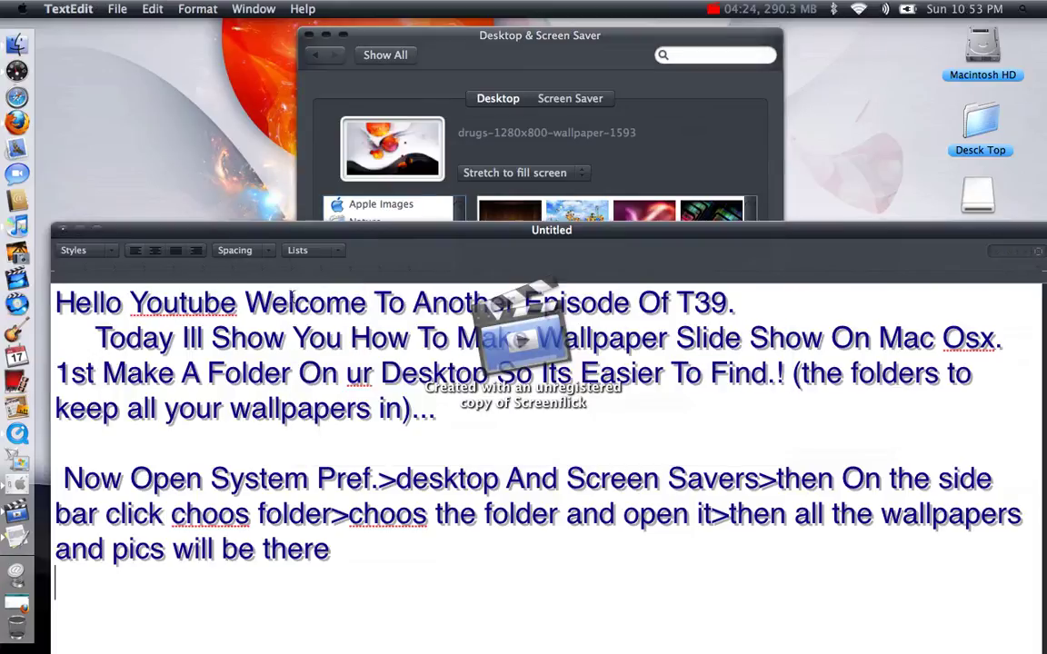
type(">now ")
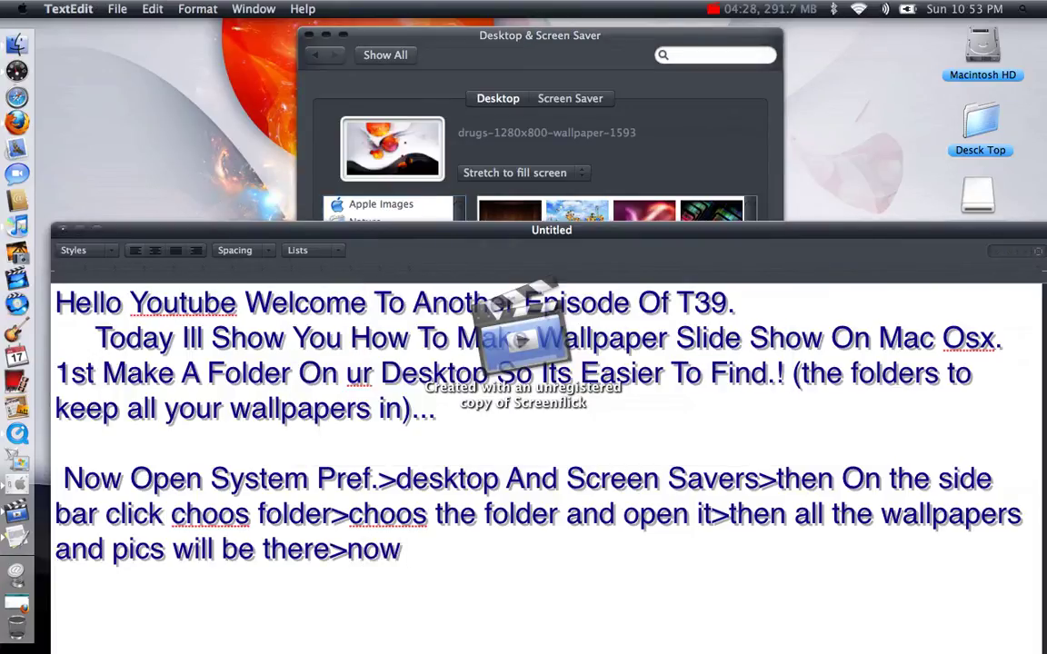
type("jus t on the bottm")
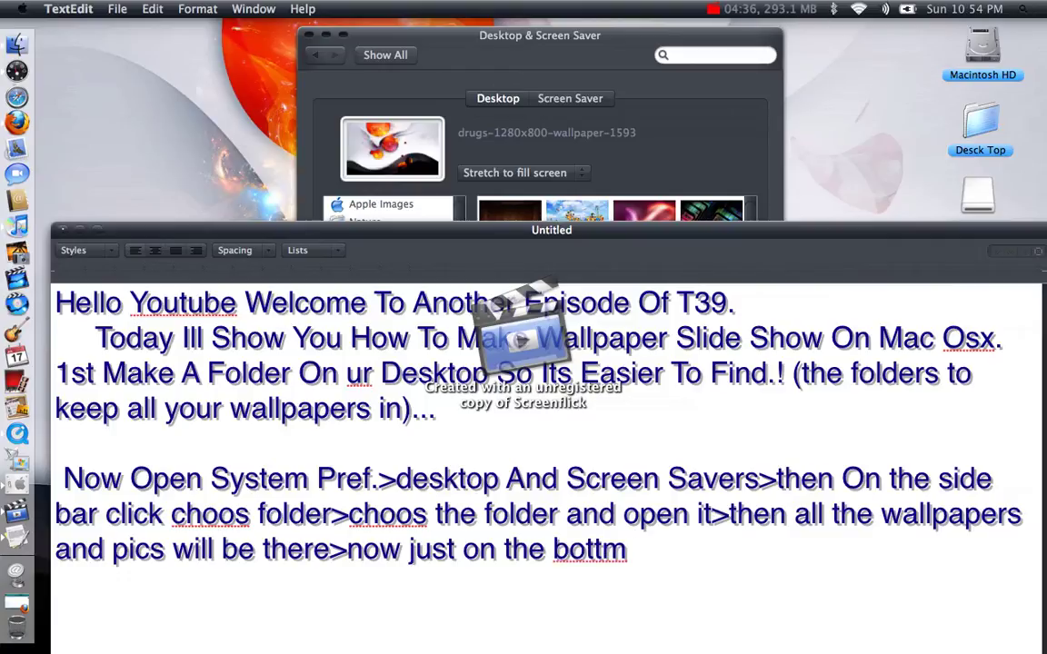
key("BackSpace")
key("BackSpace")
key("BackSpace")
key("BackSpace")
type("om")
key("BackSpace")
key("BackSpace")
key("BackSpace")
type("tom ")
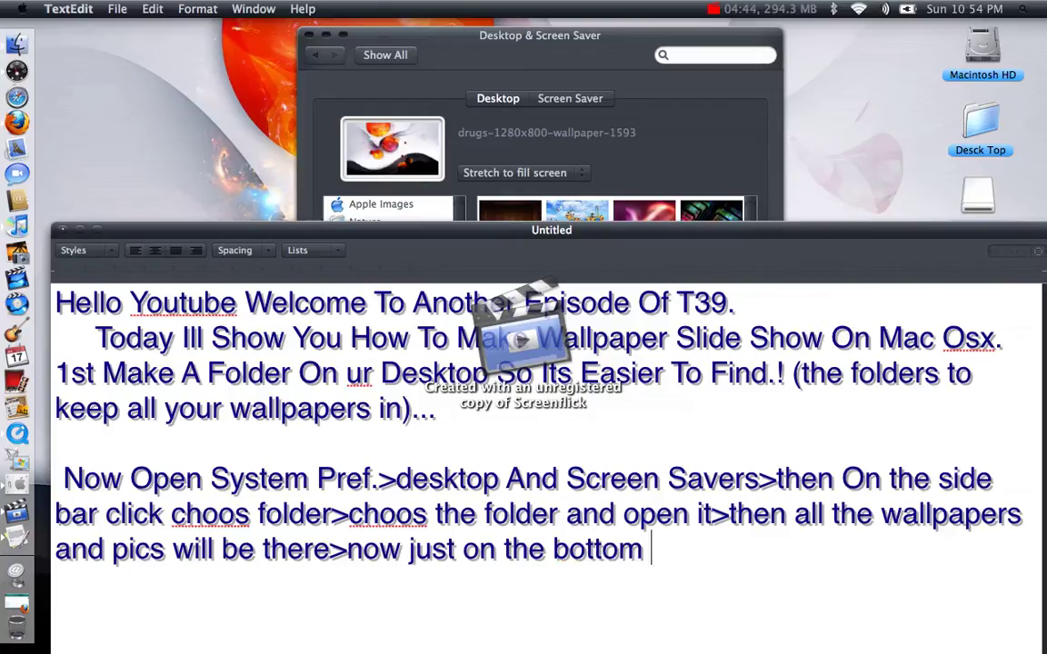
- Extend the instruction with "of the window there should be a check box"
type("of the ")
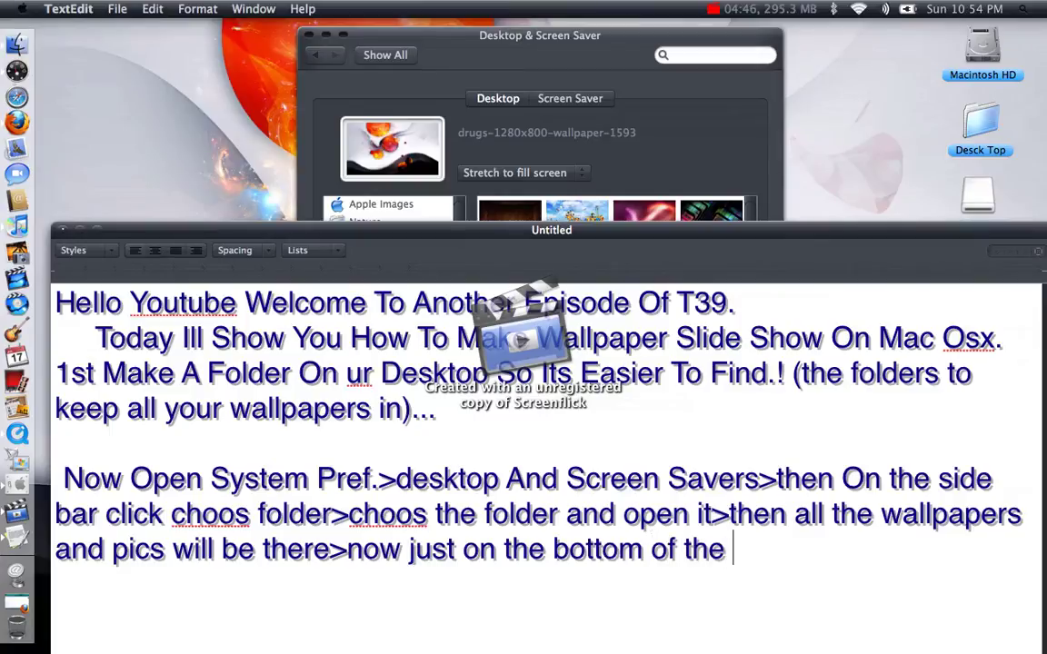
type("pa")
key("BackSpace")
key("BackSpace")
type("window")
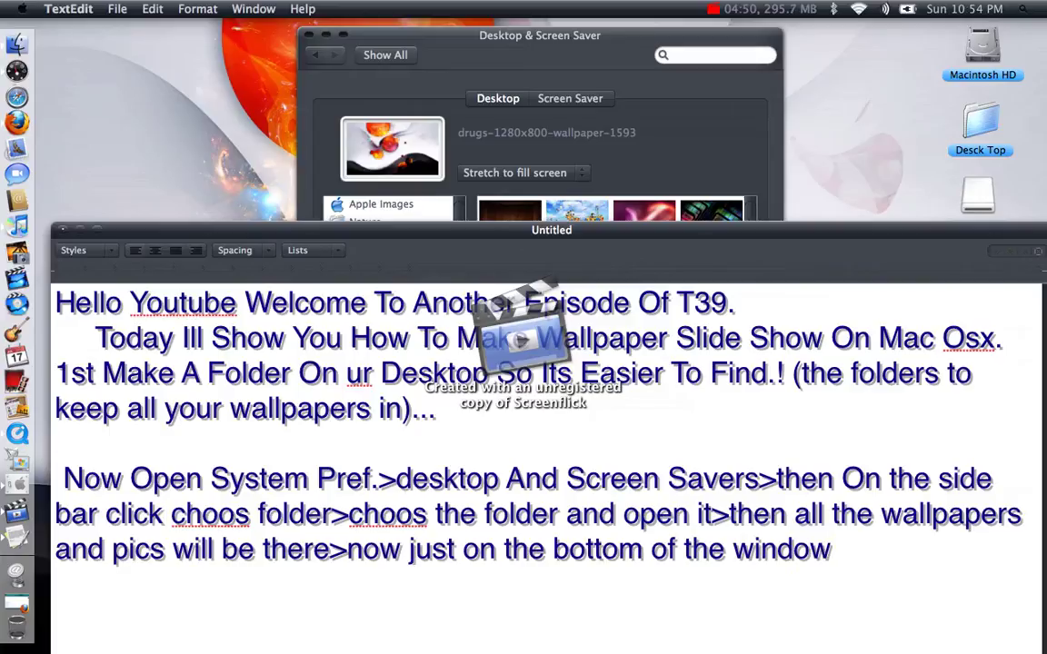
type(" there ")
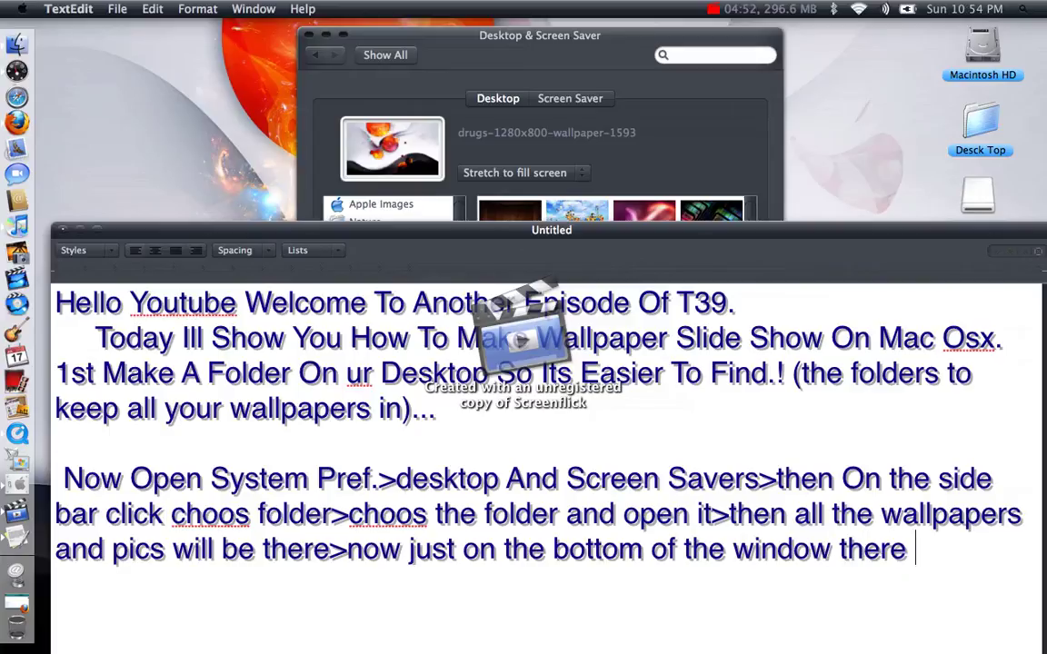
type("shoul")
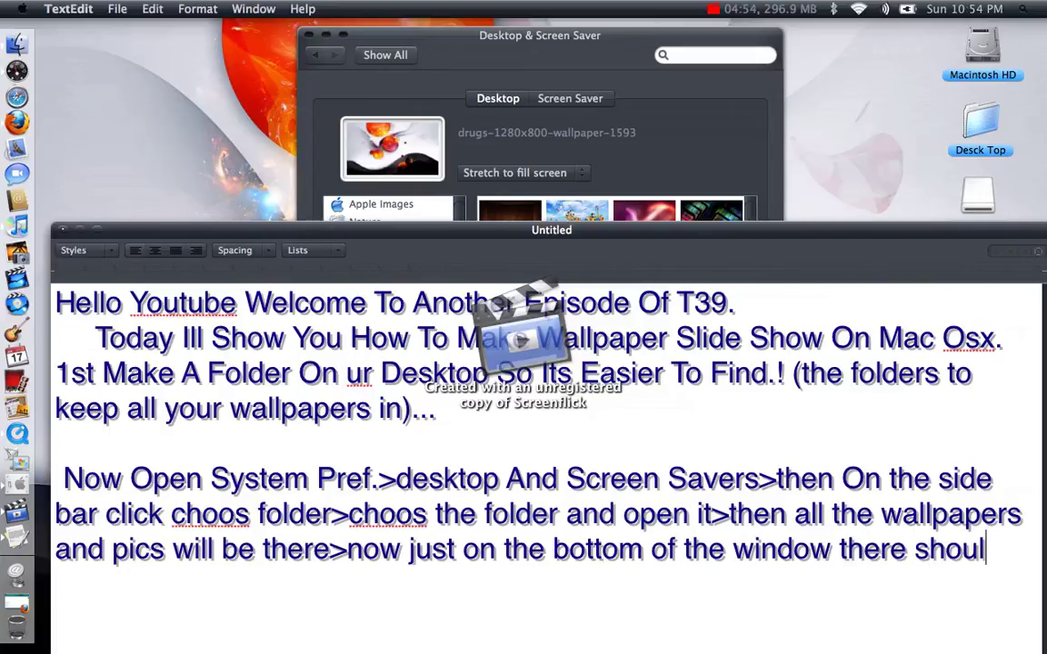
type("d be a c")
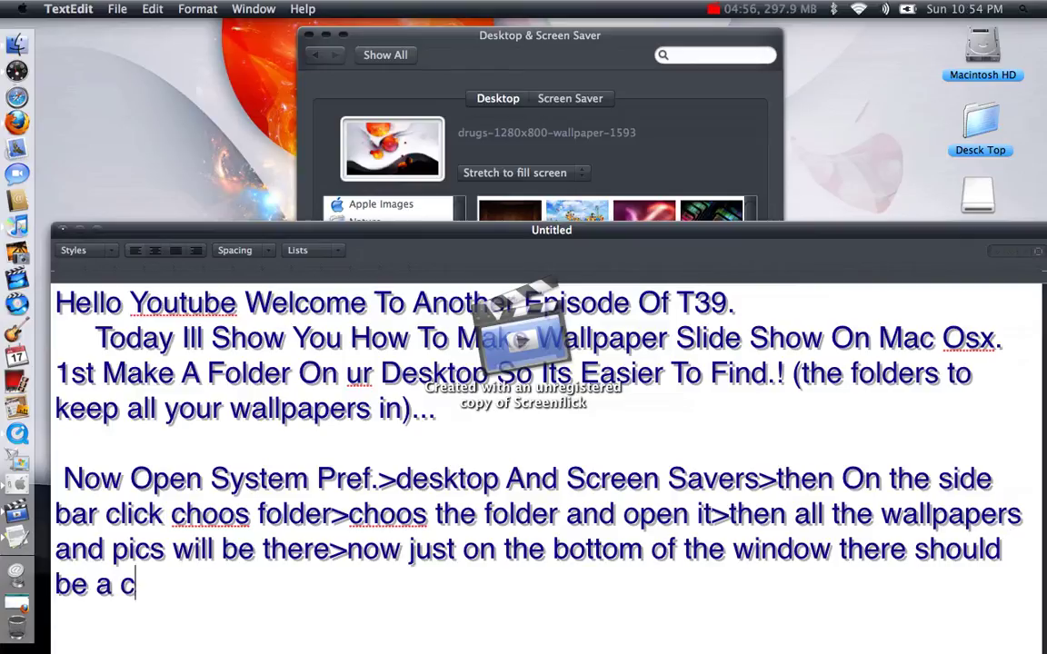
type("heck box")
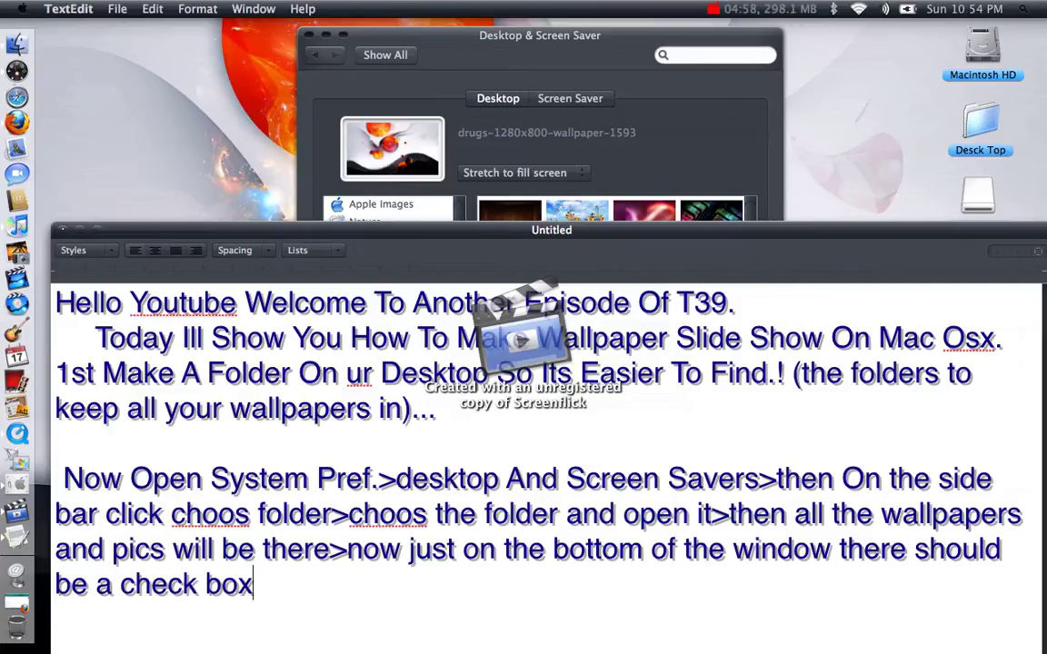
- Check the picture-changing option's label in Desktop & Screen Saver and append ",it says change pic." to the instruction
left_click(630, 158)
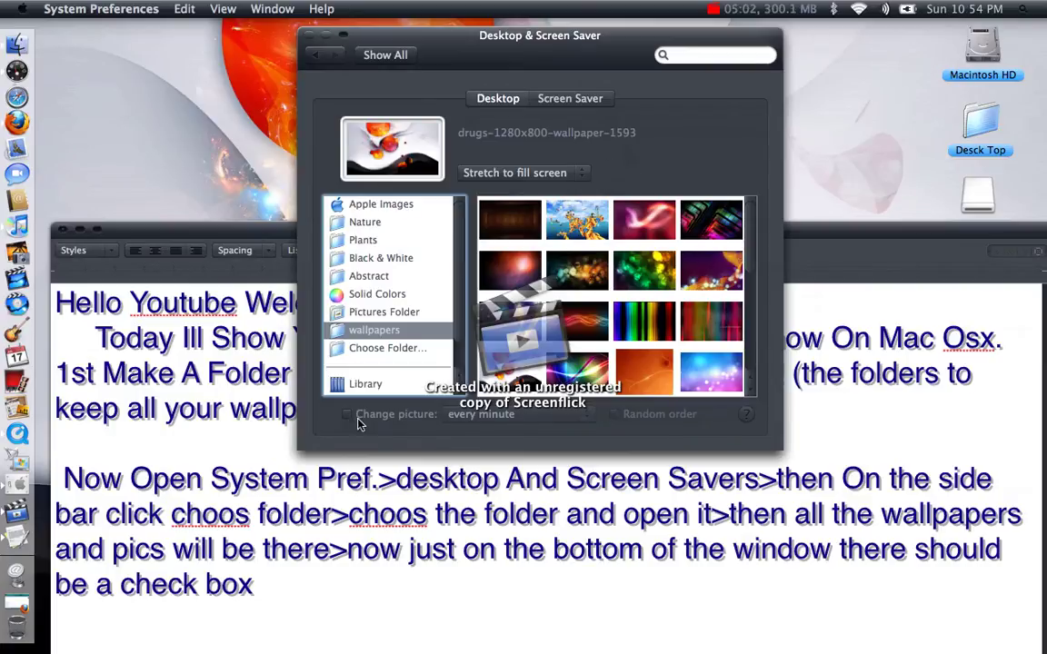
left_click(289, 583)
type(",it says")
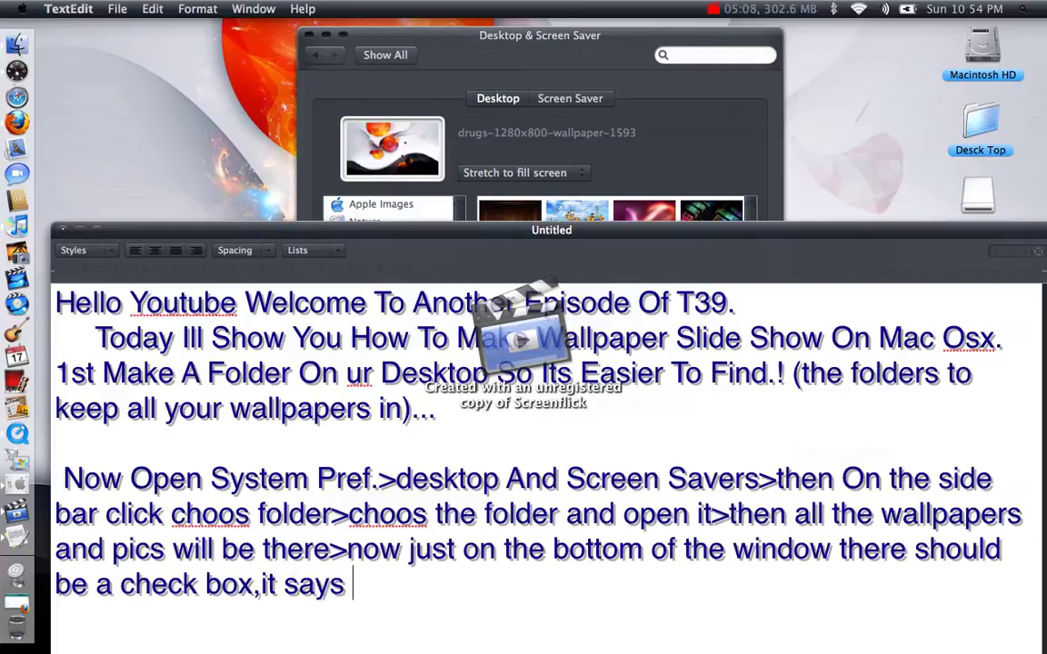
type(" change ")
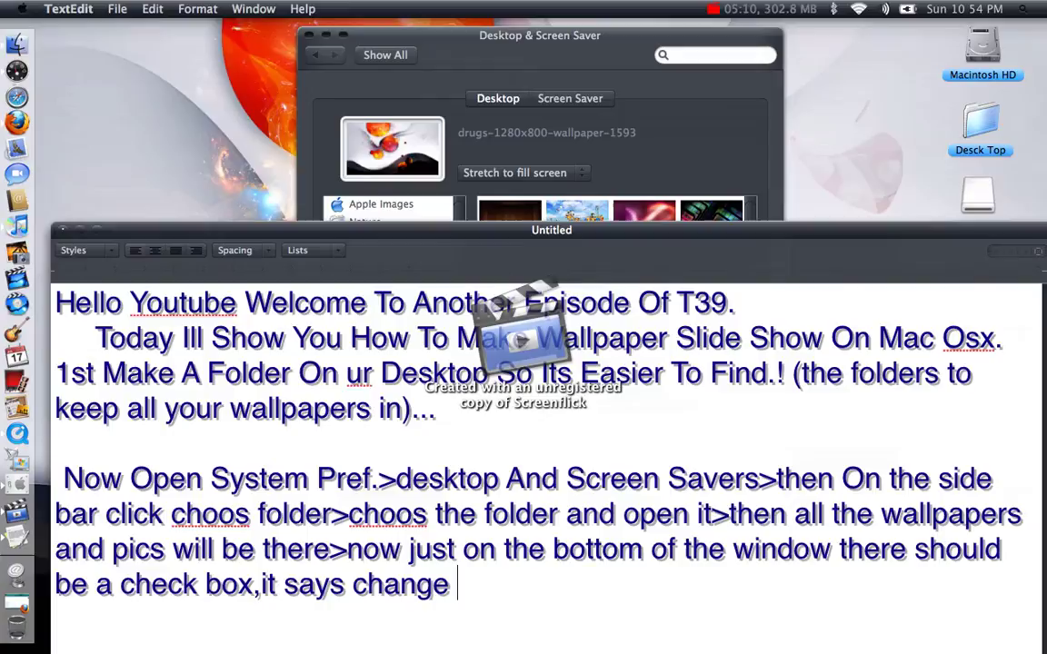
type("pict")
key("BackSpace")
type(".")
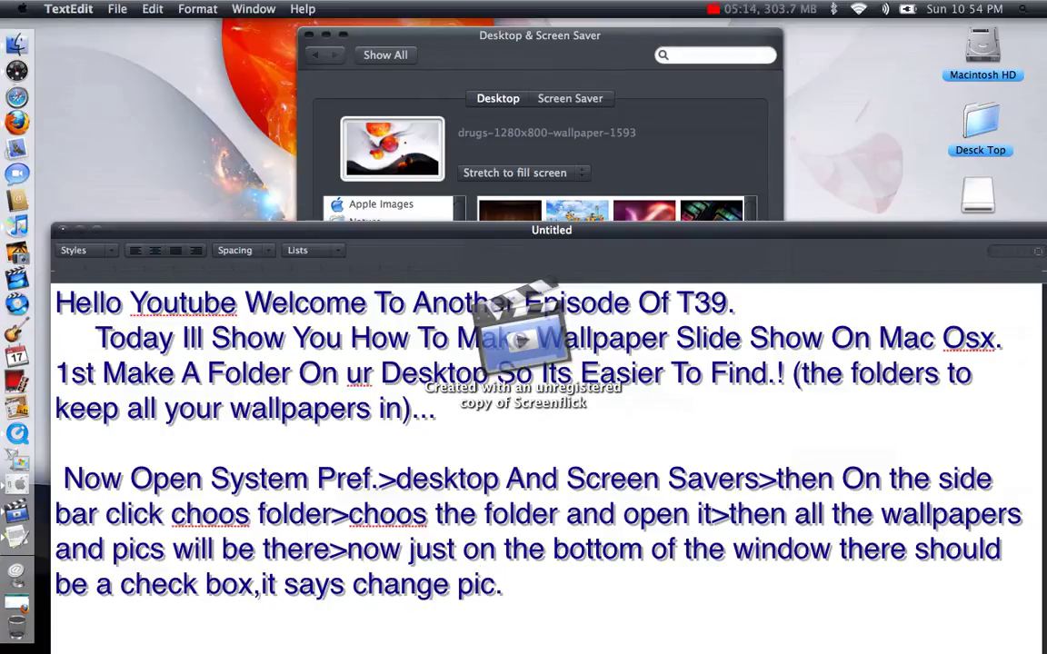
- Continue the instruction with "then once u click the box it will..give u a couple of options."
type(" then u")
key("BackSpace")
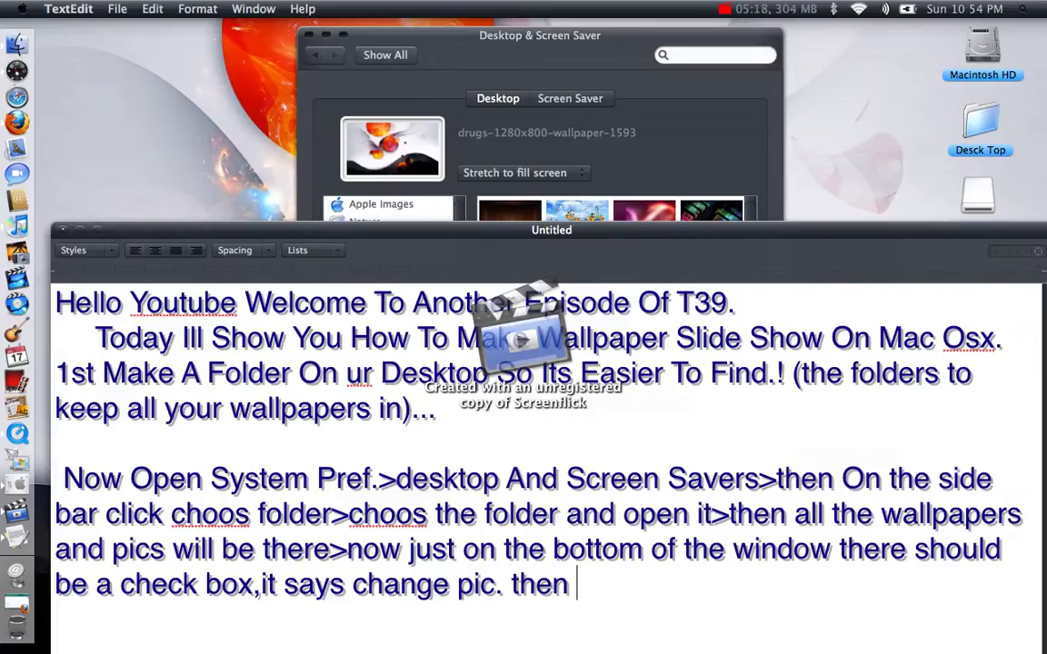
type("once ")
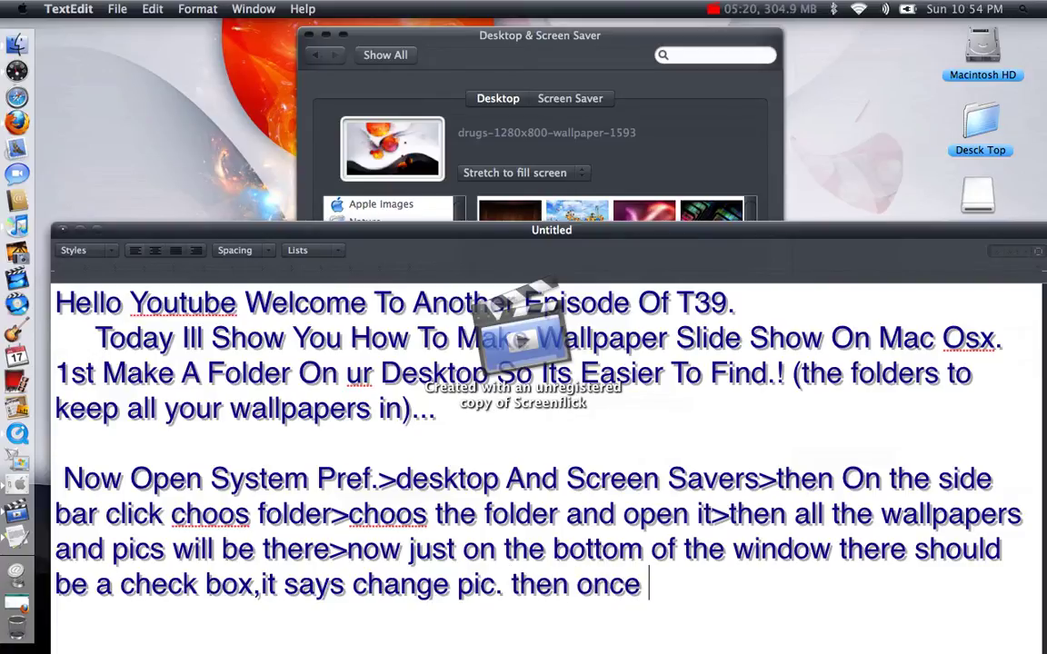
type("u click")
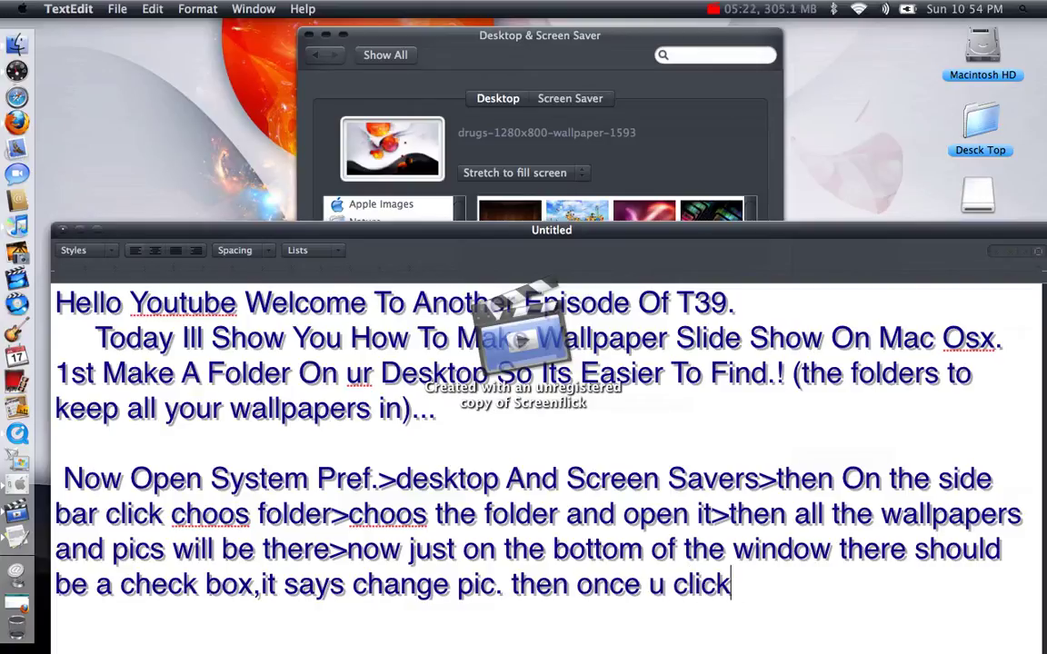
type(" the ")
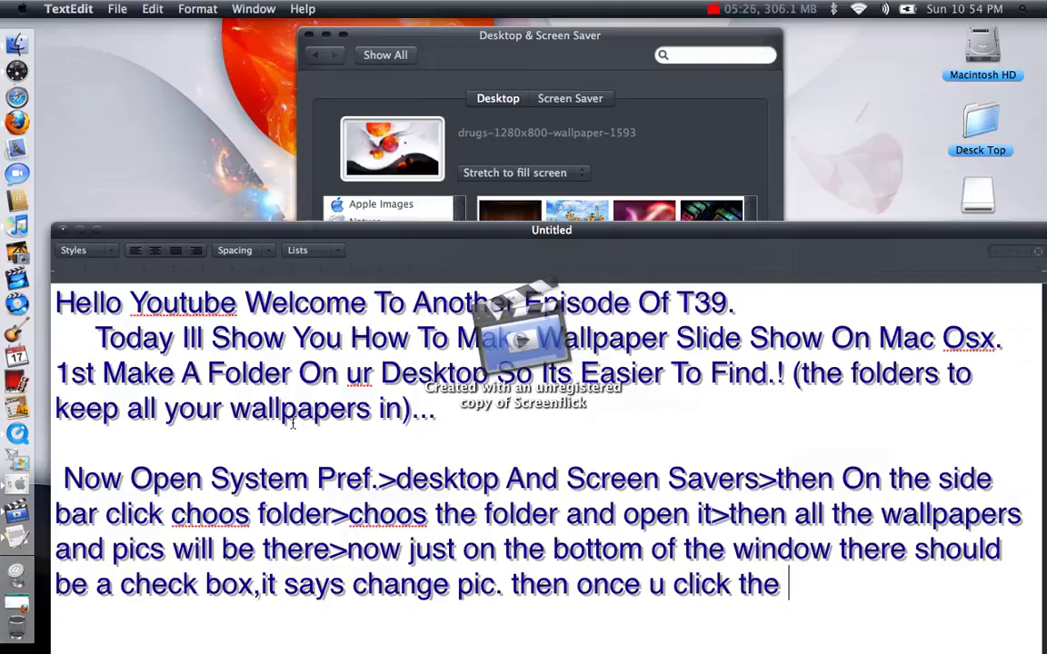
type("box it")
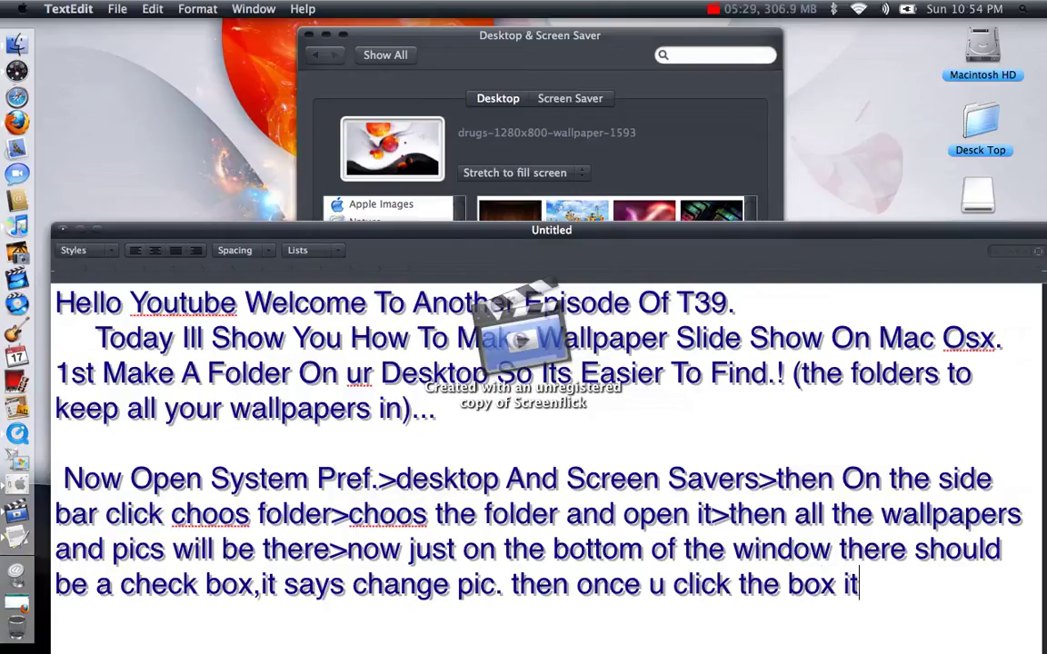
type(" will..")
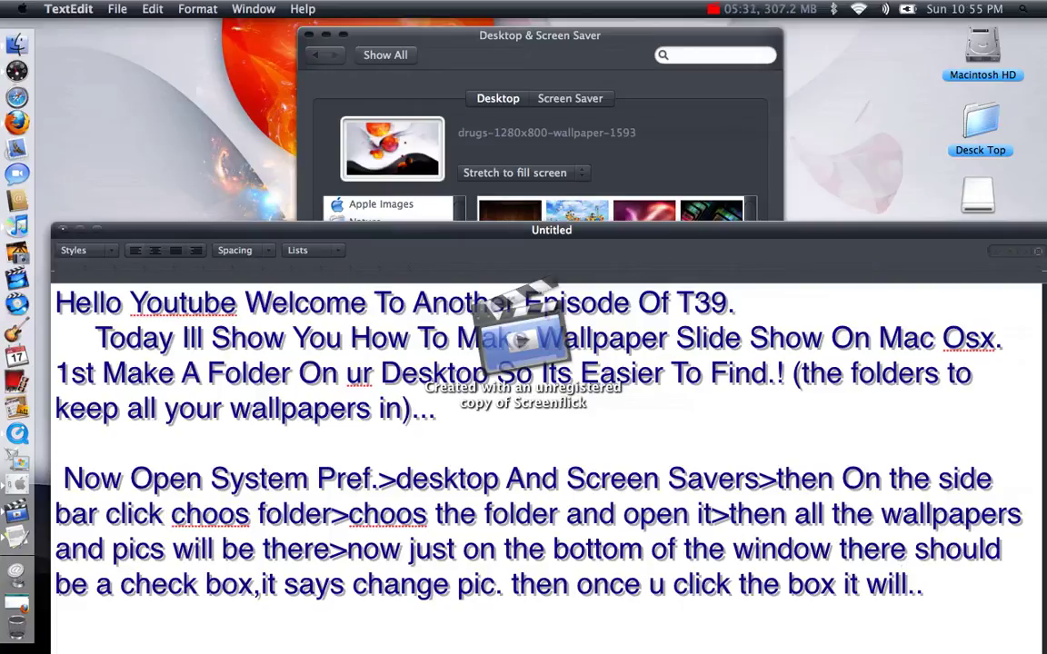
type("give u a co")
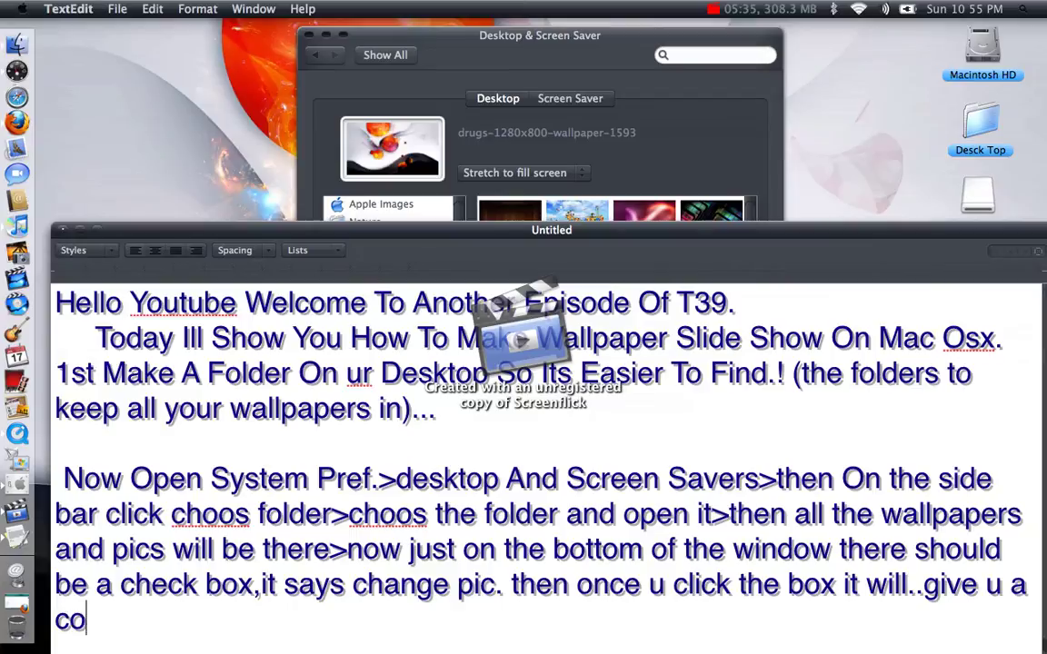
type("uple o")
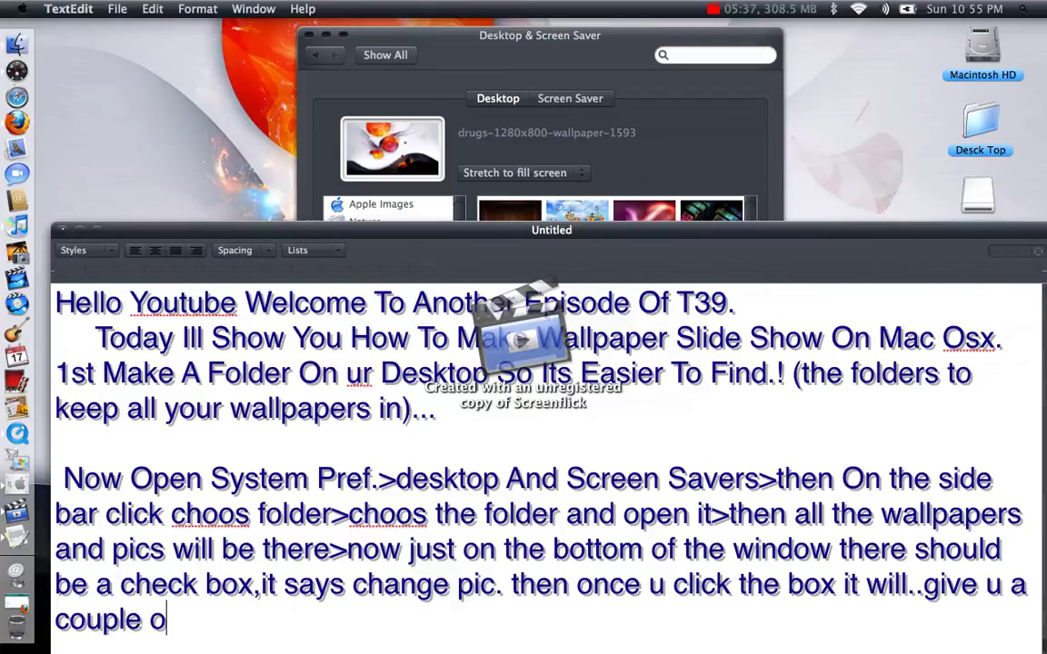
type("f options")
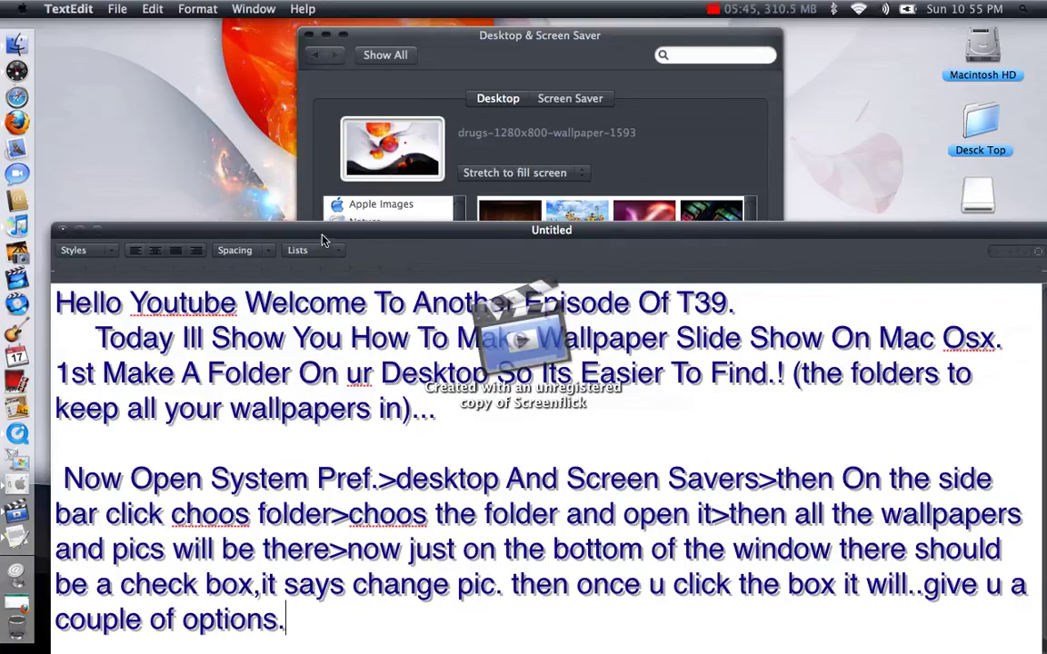
- Enable automatic picture changing for the wallpapers folder in Desktop & Screen Saver and open the list of change intervals
left_click_drag(321, 240, 313, 222)
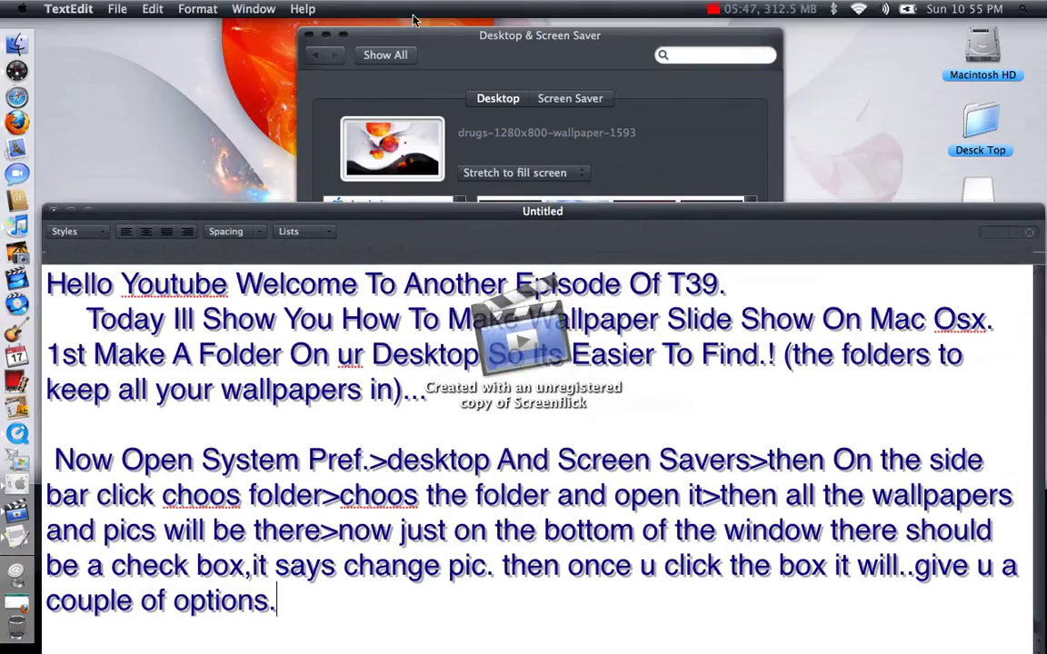
left_click(464, 139)
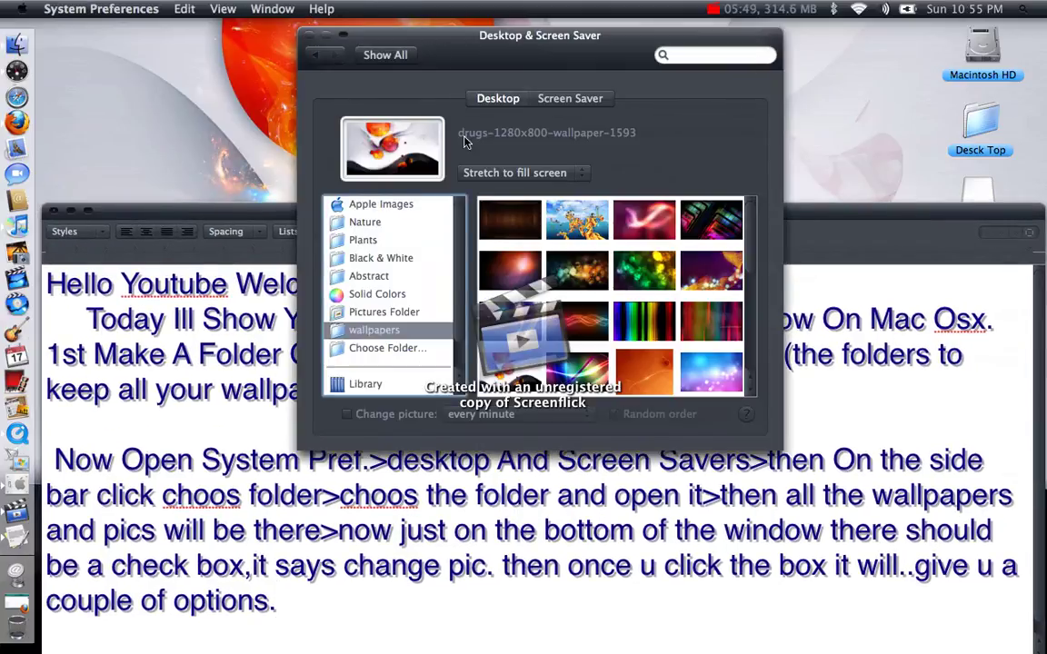
left_click(348, 415)
left_click(496, 420)
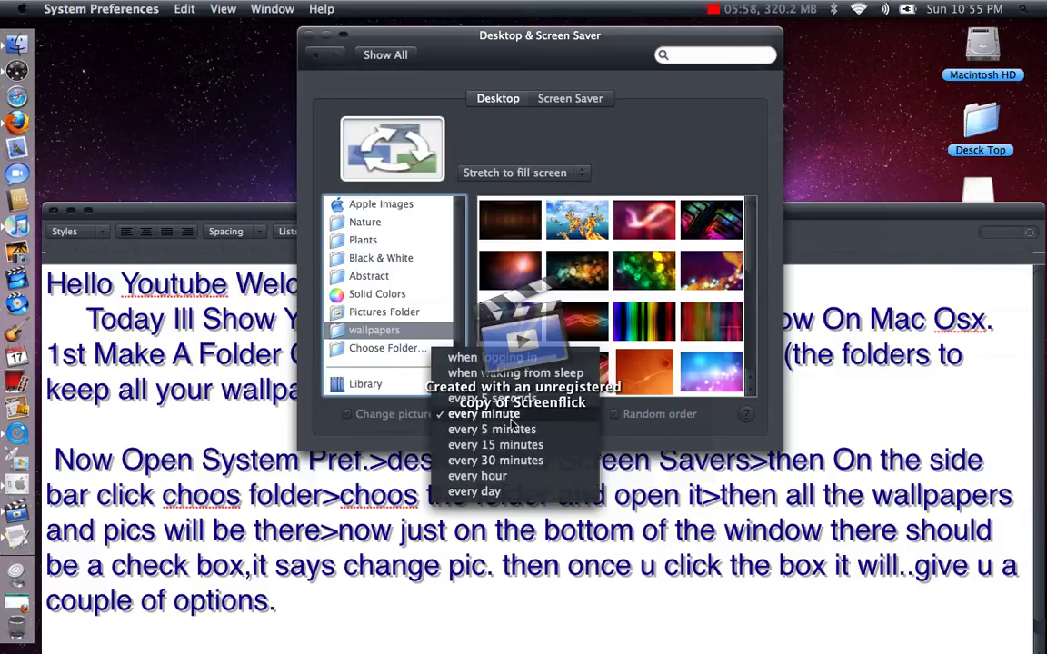
- Extend the text document's instruction with "i set mine to every minute.:))..and thats all..easy.?"
left_click(474, 608)
type("i")
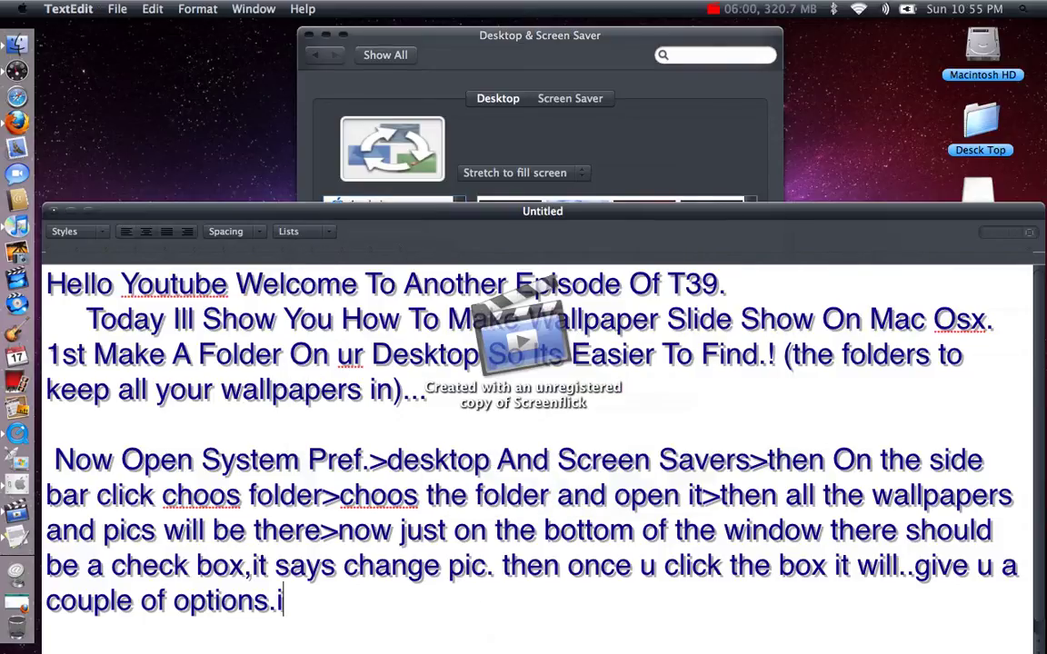
type(" set mine")
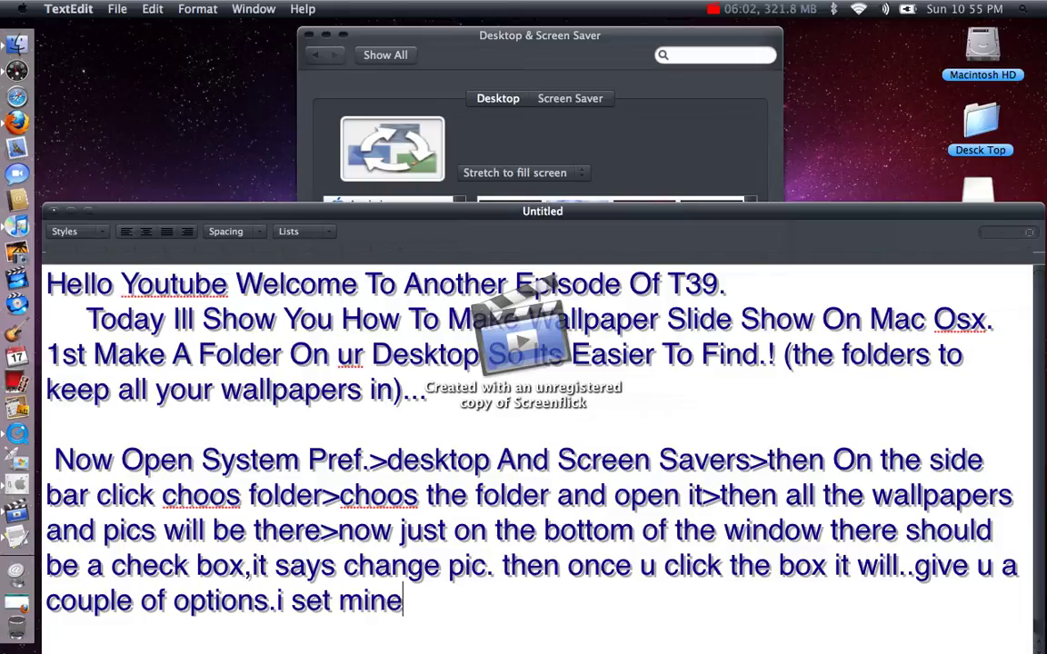
type(" to every")
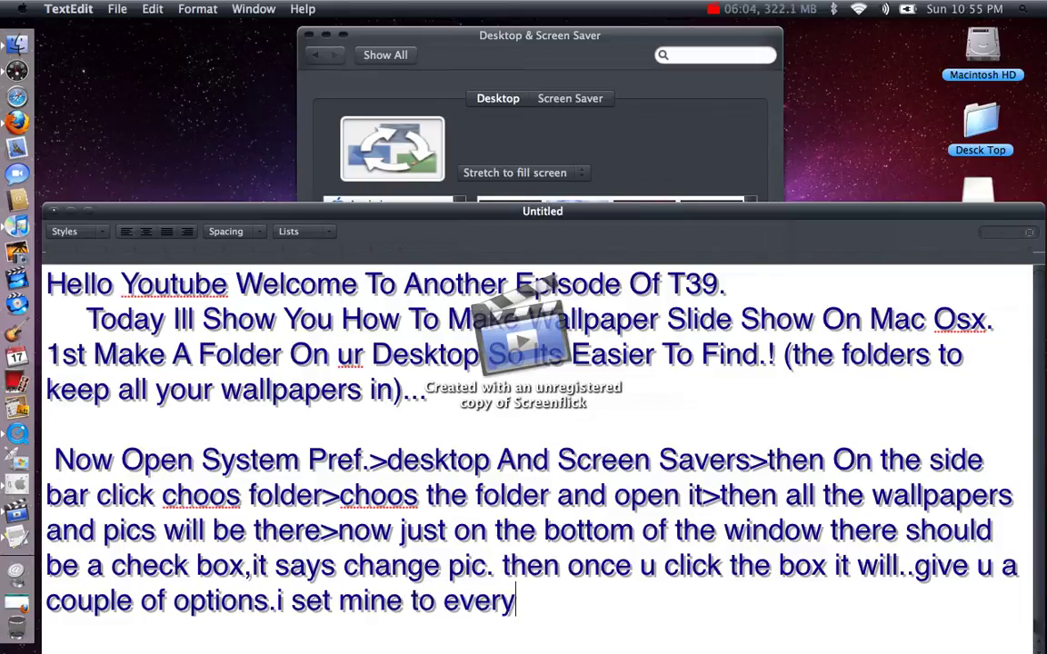
type(" minute")
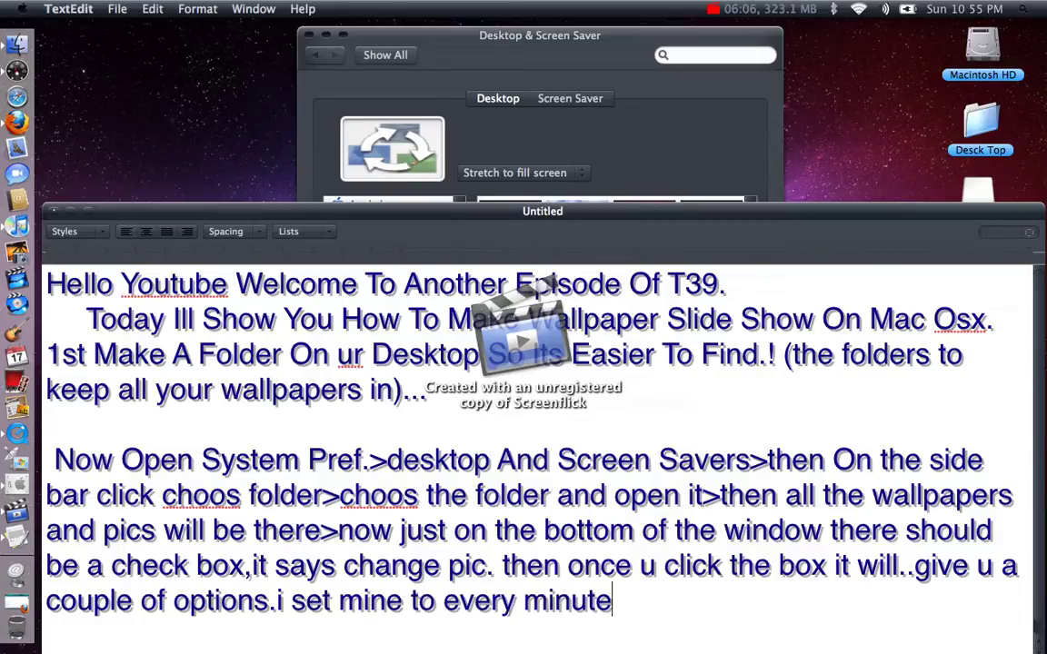
type(".:))..and thats all")
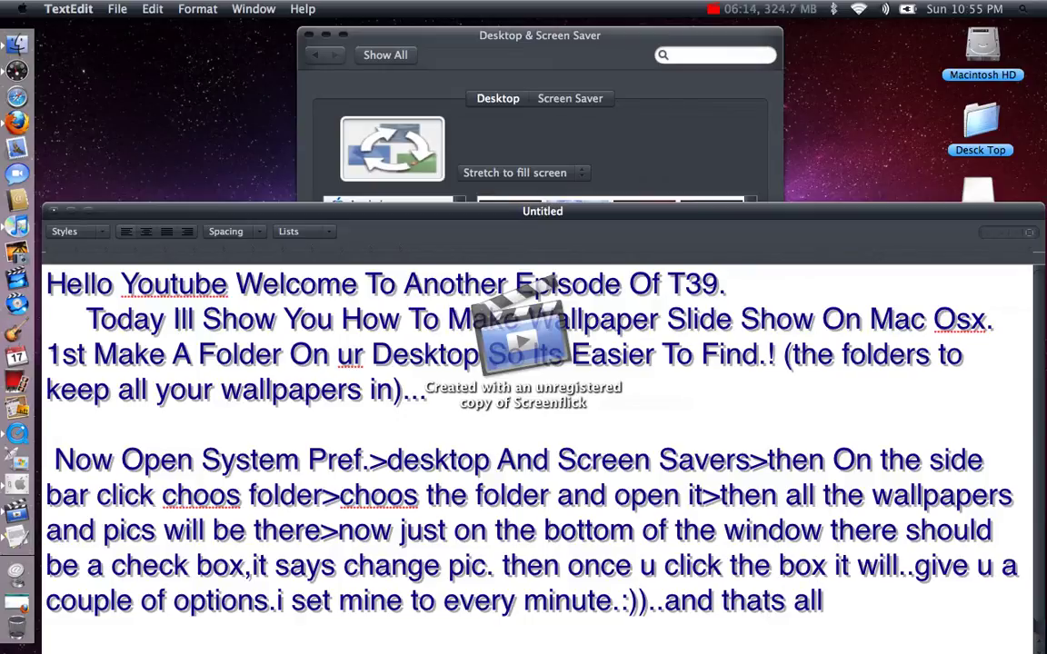
type("..easy.?")
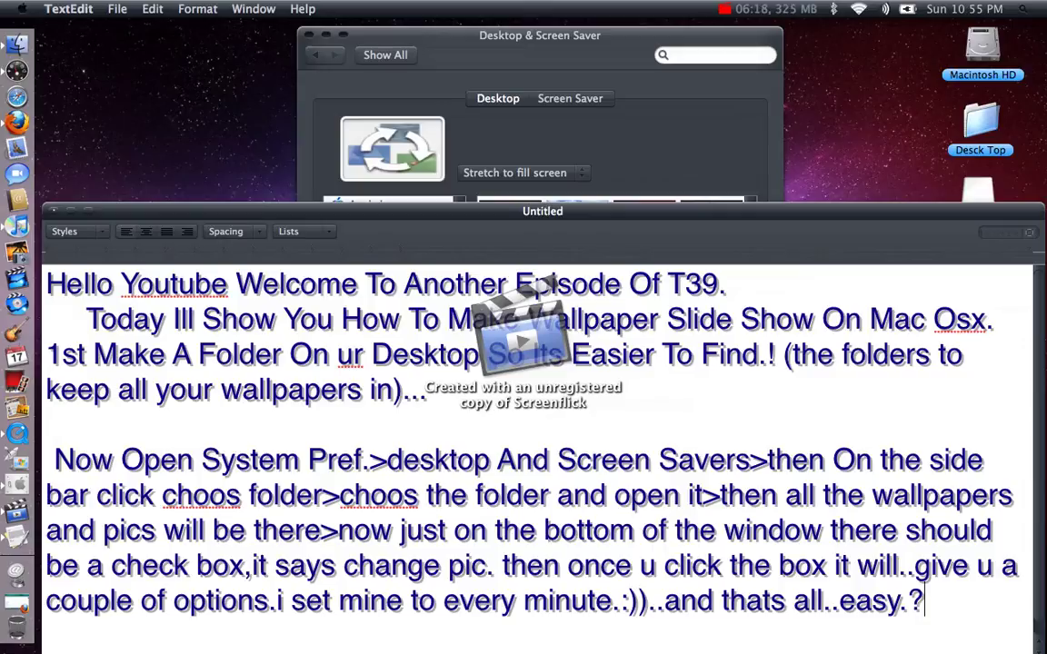
- Move and minimize the text document, and open the list of picture-change intervals in Desktop & Screen Saver
left_click_drag(648, 225, 668, 165)
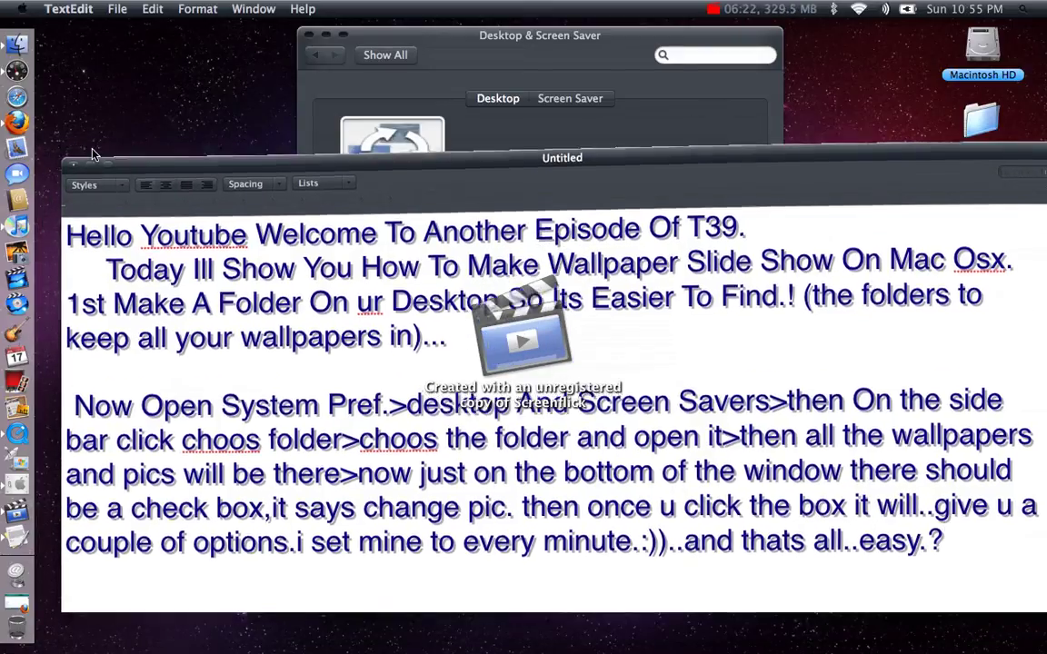
left_click(90, 150)
left_click(554, 414)
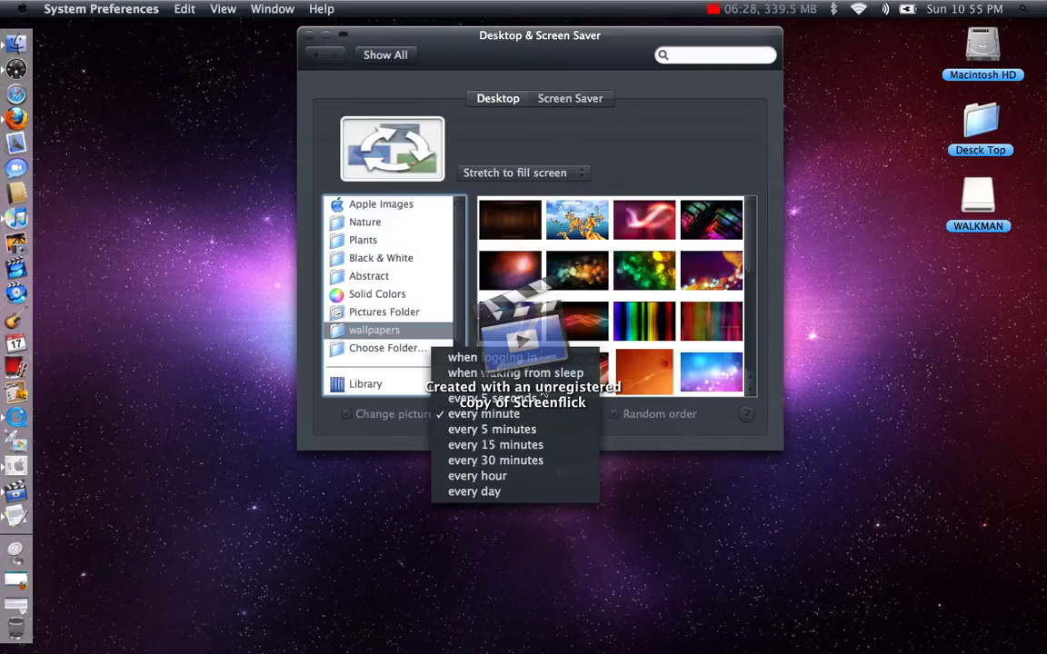
- Dismiss the interval list, move the Desktop & Screen Saver window slightly lower and minimize it
left_click(427, 36)
left_click_drag(365, 31, 372, 84)
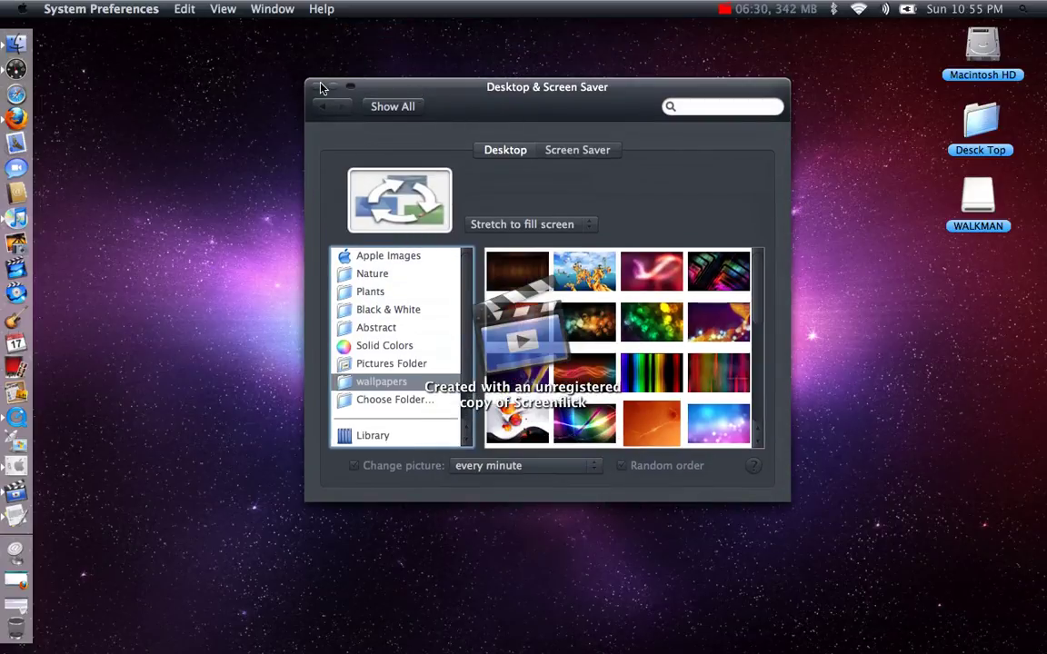
left_click(333, 87)
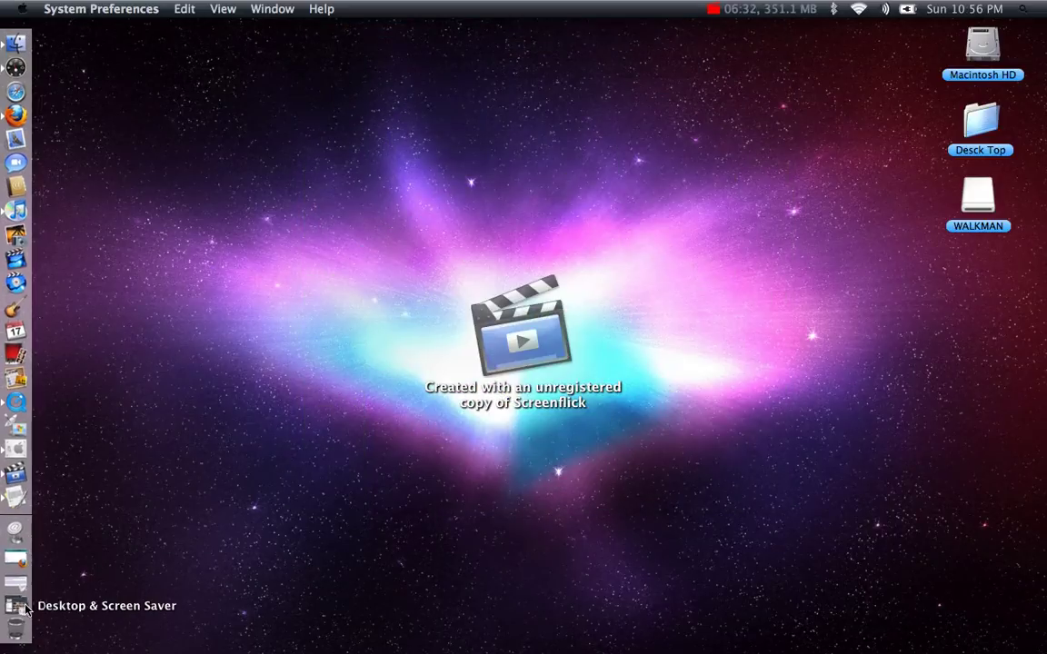
- Restore the text document and add a new paragraph reading "Now u can sit back and injoy the show"
left_click(16, 581)
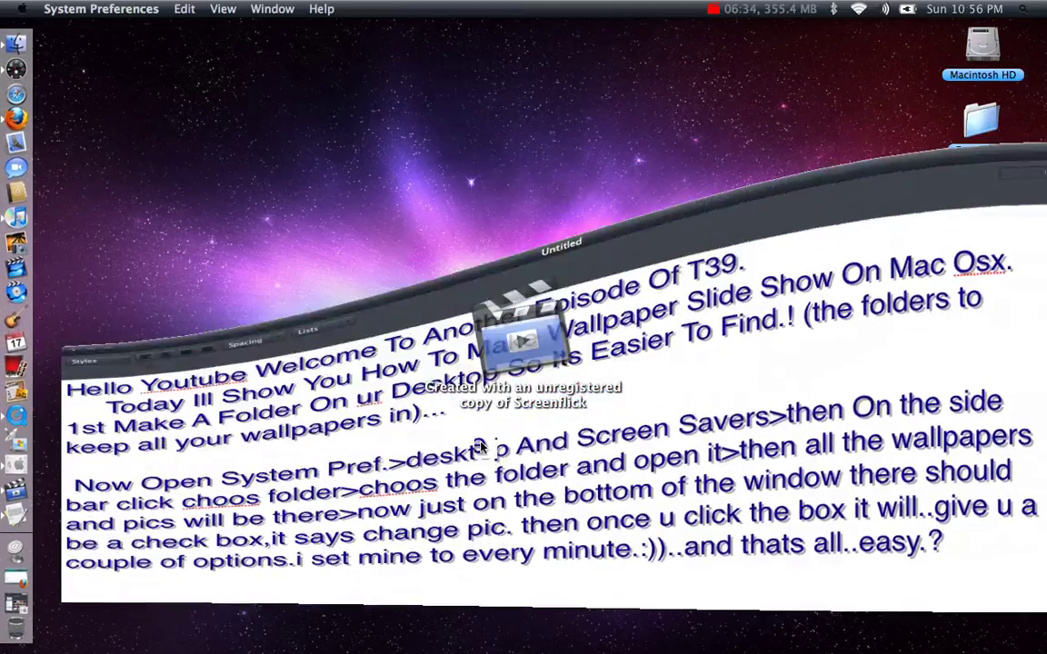
key("Return")
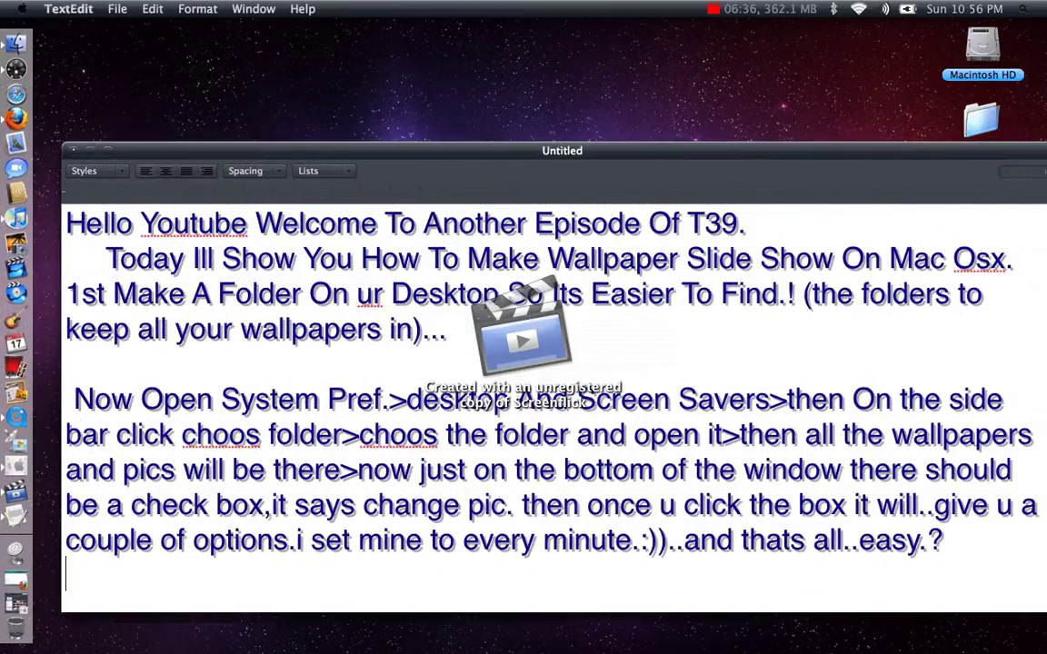
key("Return")
type("No")
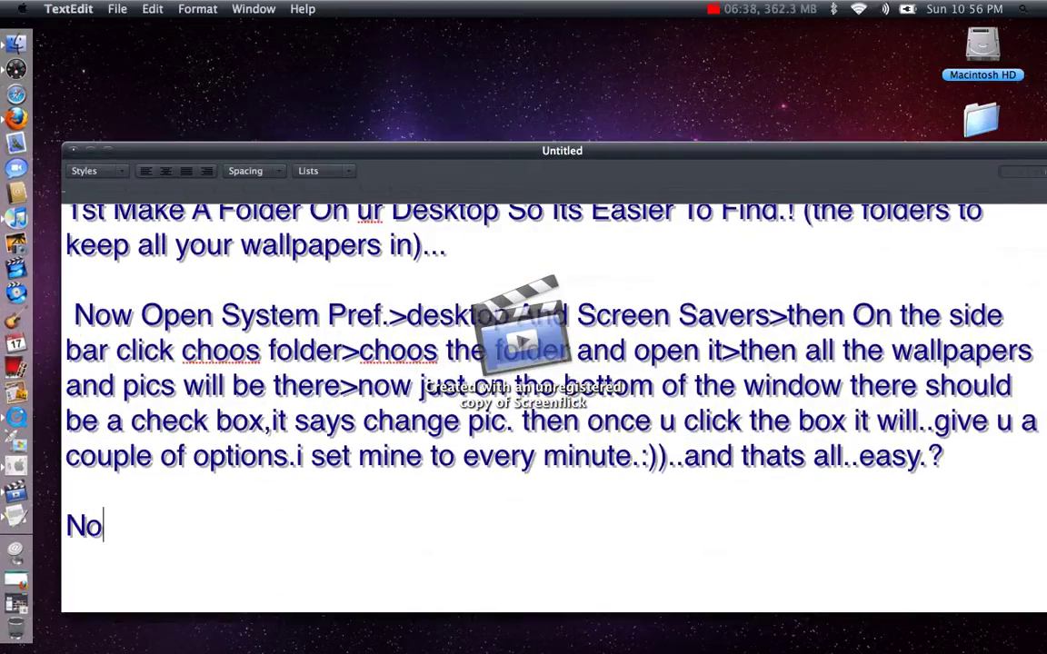
type("w u can sit")
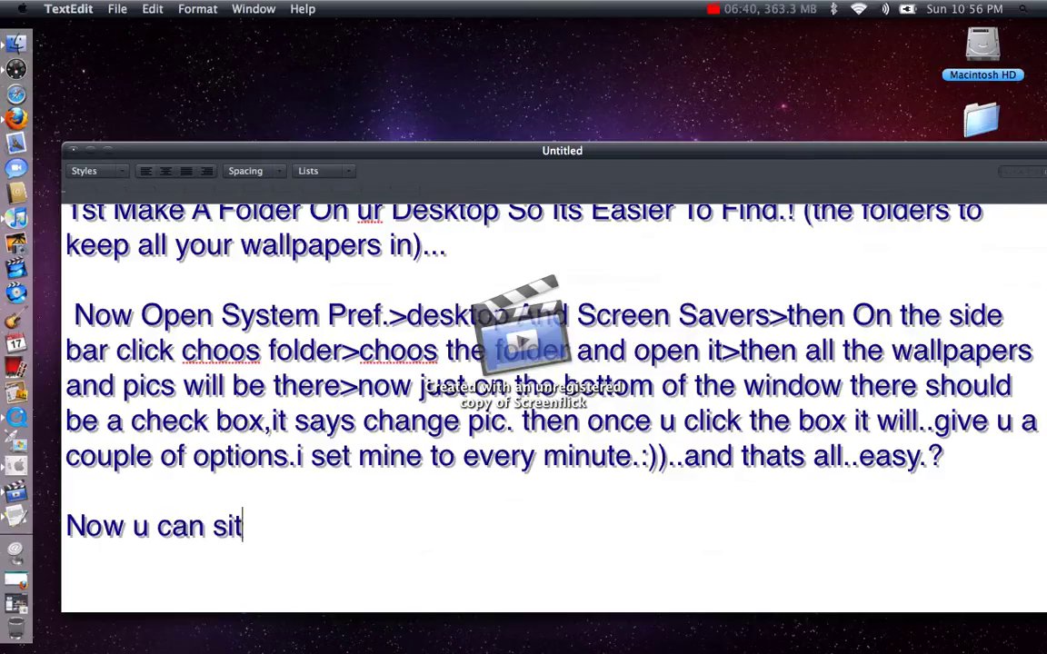
type(" back and in")
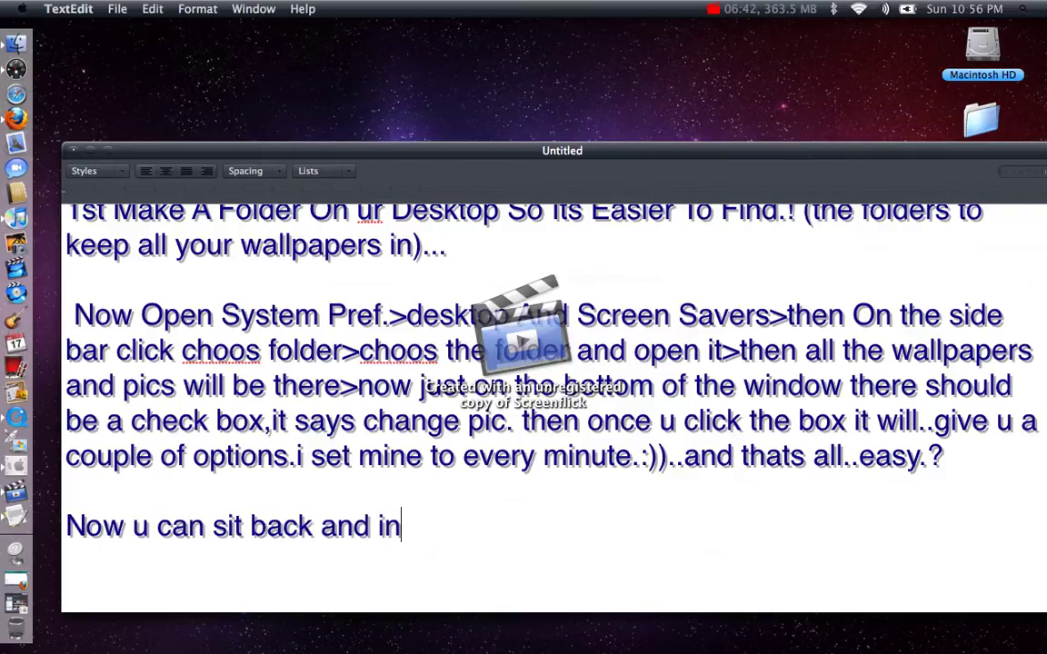
type("joy the show")
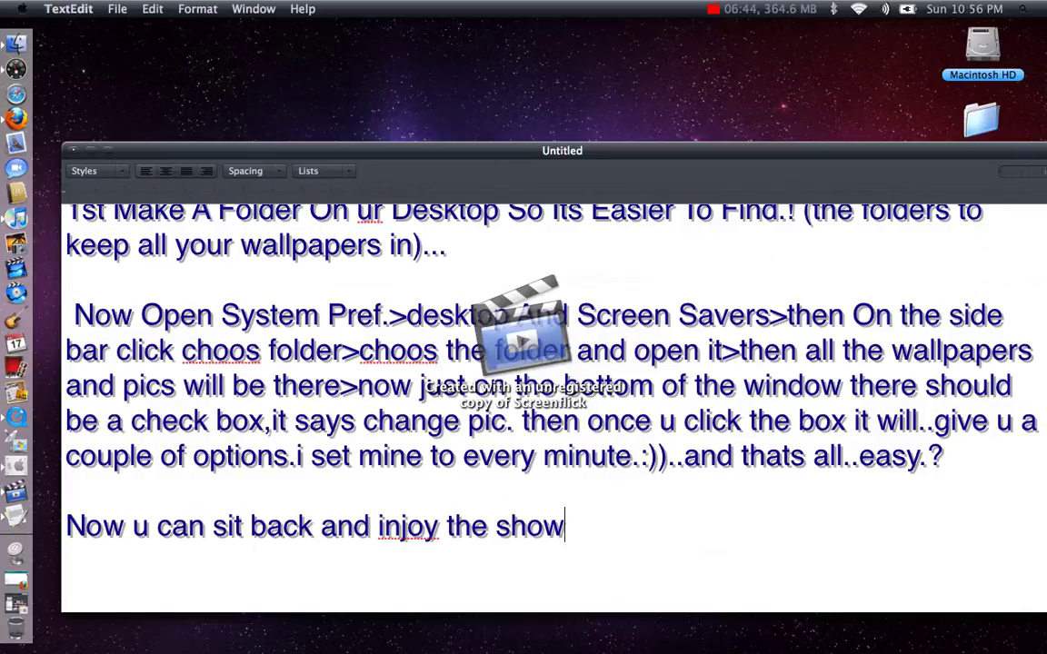
- Minimize the text document and view the wallpaper slide show on the empty desktop
left_click(92, 152)
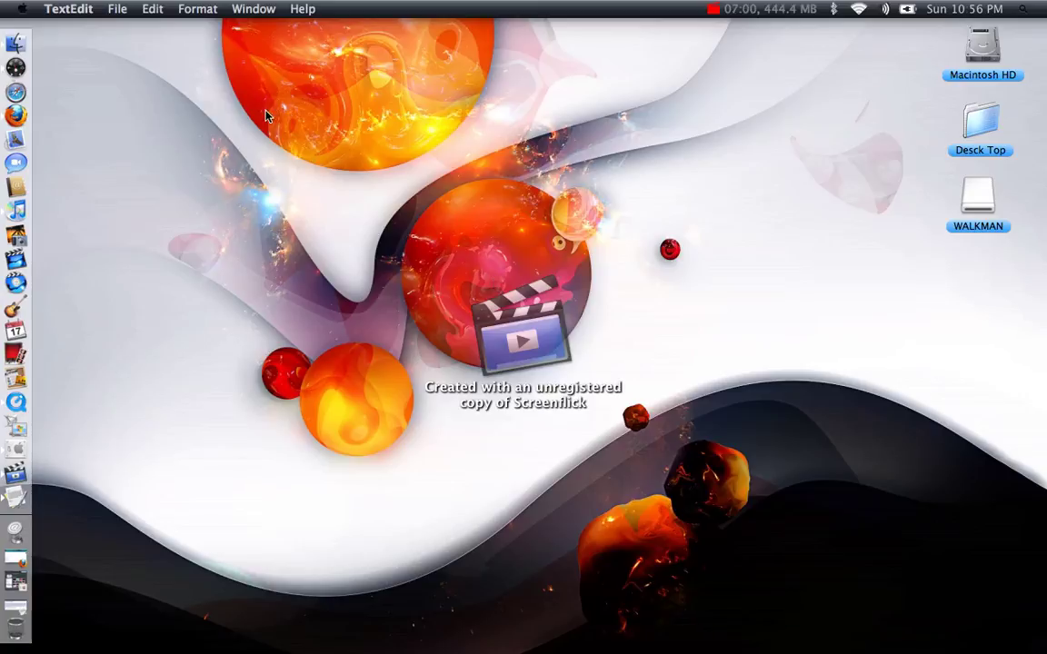
left_click_drag(541, 498, 218, 272)
left_click_drag(162, 101, 316, 201)
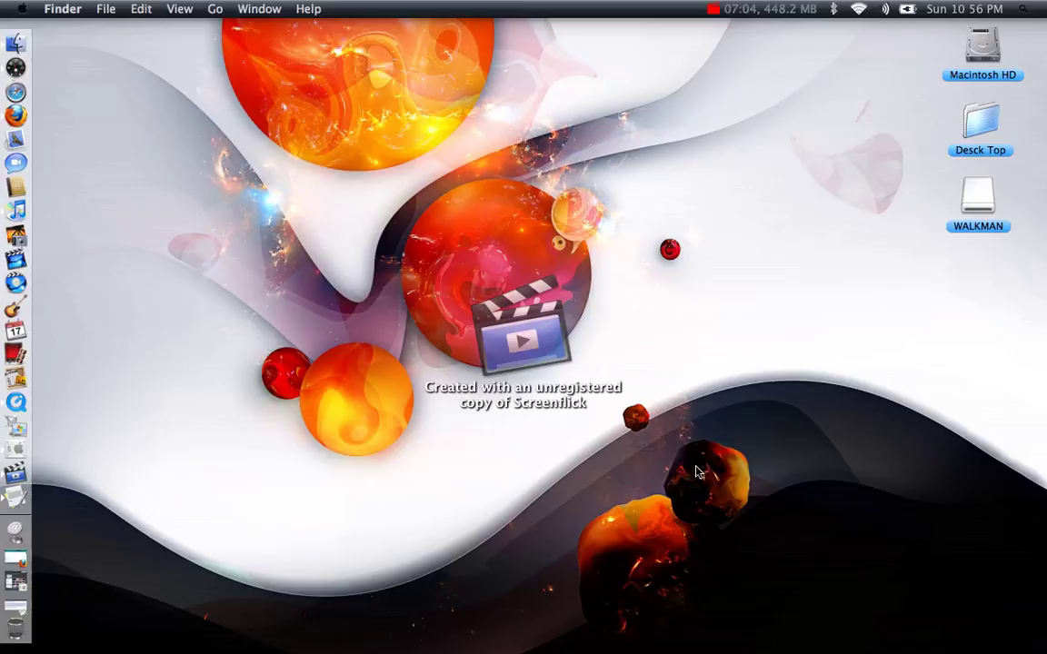
left_click_drag(761, 441, 186, 363)
left_click_drag(151, 240, 695, 511)
- Restore Desktop & Screen Saver, set the wallpapers to change every 5 seconds and minimize the window to show the desktop
left_click(15, 580)
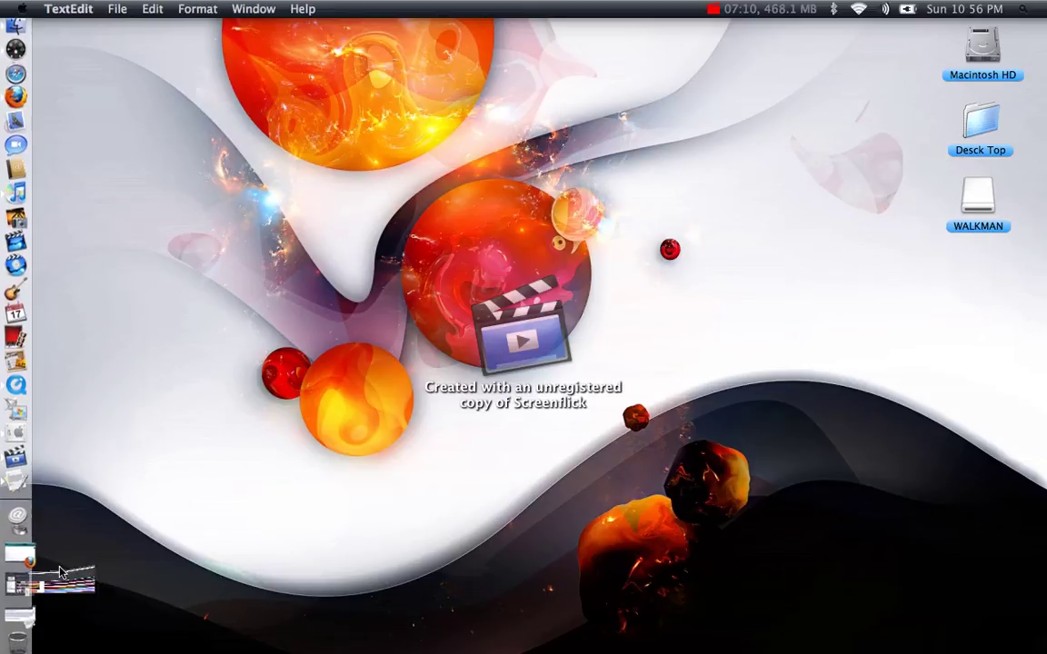
left_click(537, 467)
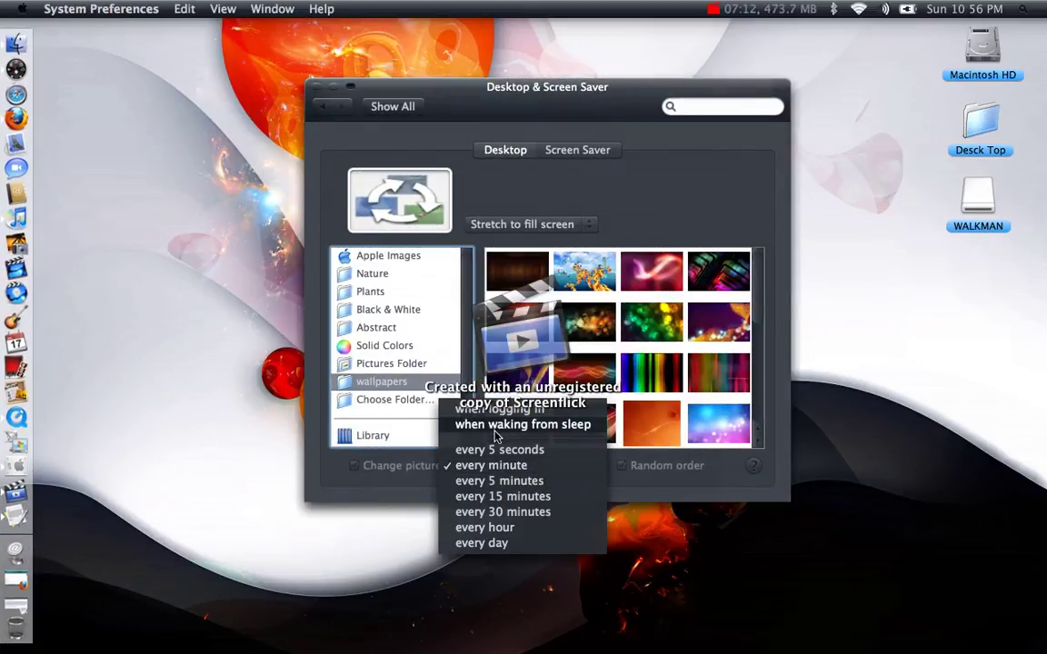
left_click(498, 444)
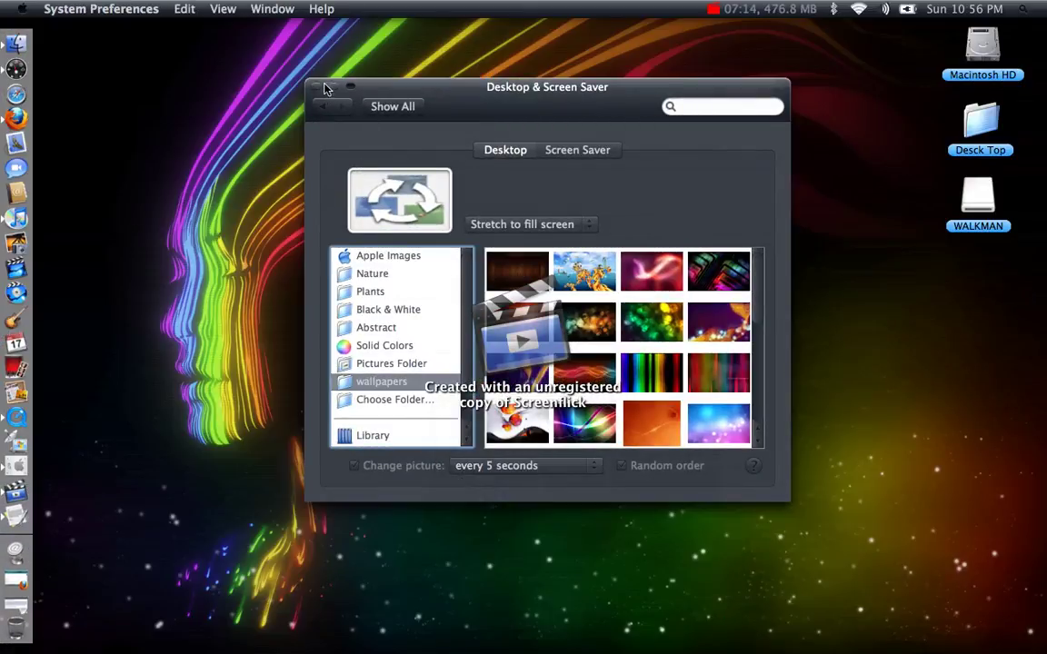
left_click(324, 87)
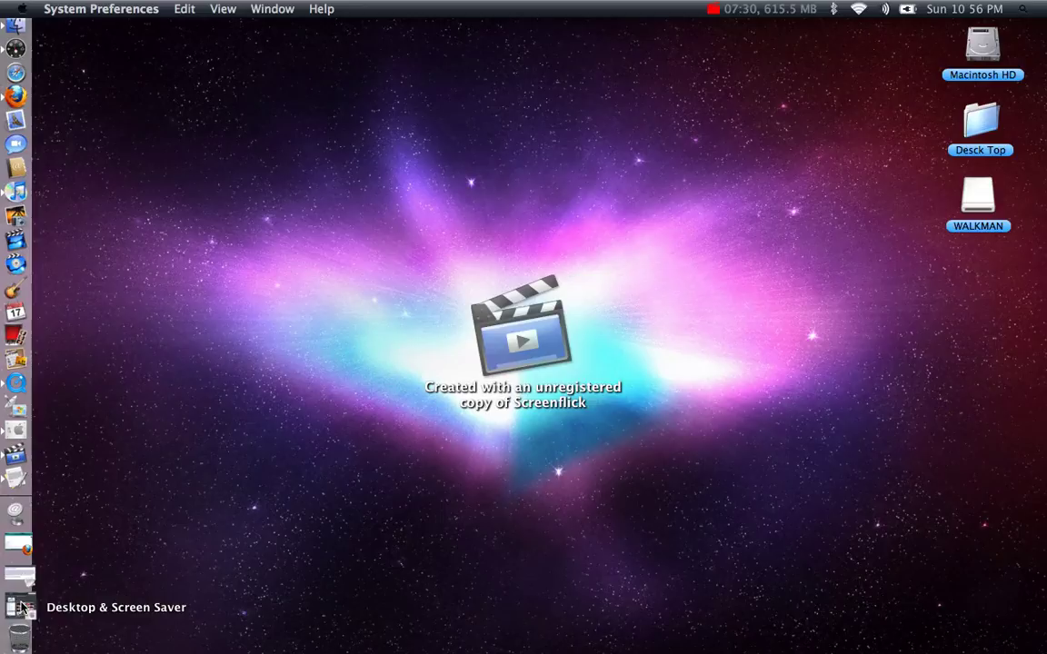
- Restore the Desktop & Screen Saver window and close it to leave the desktop clear
left_click(48, 581)
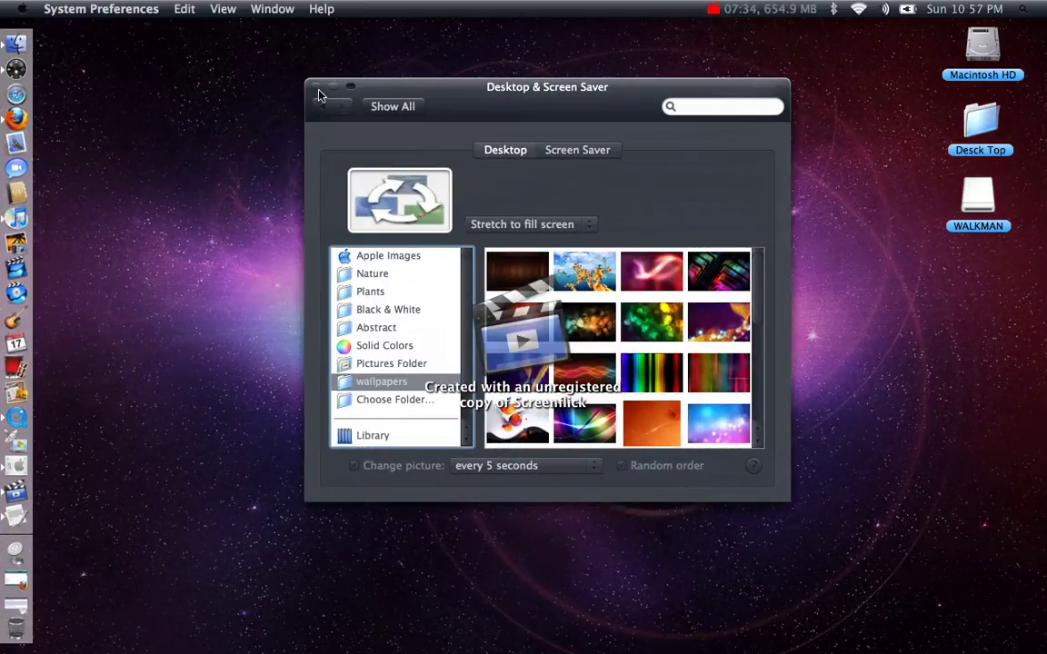
left_click(314, 88)
left_click_drag(317, 194, 521, 533)
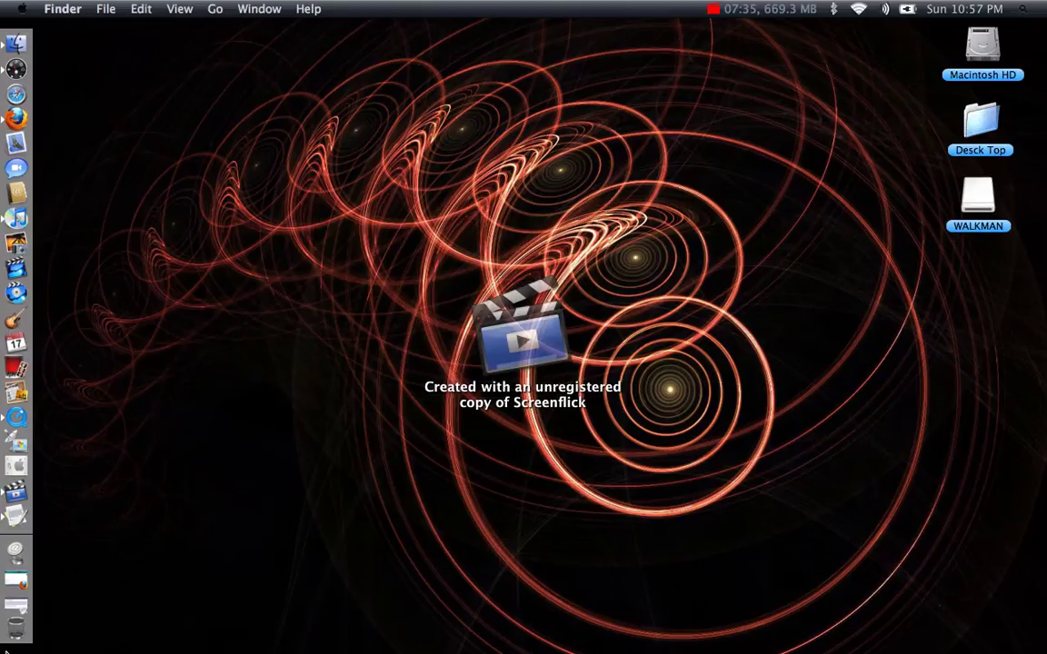
- Restore the text document, add the closing line "Thnck You for watching" and minimize the document
left_click(30, 610)
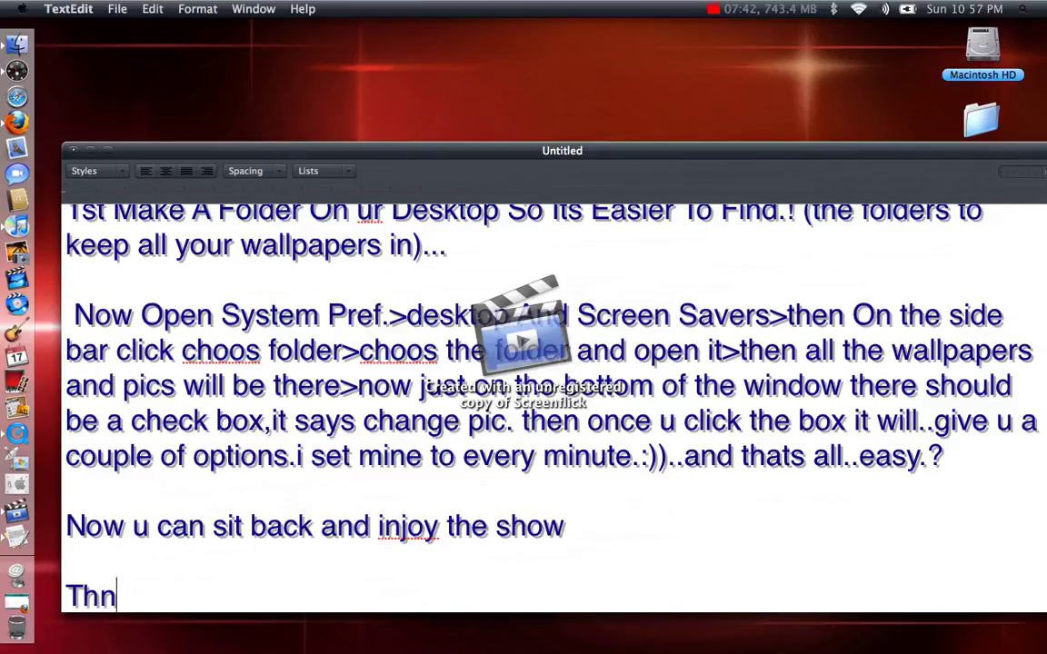
type("ck You for wat")
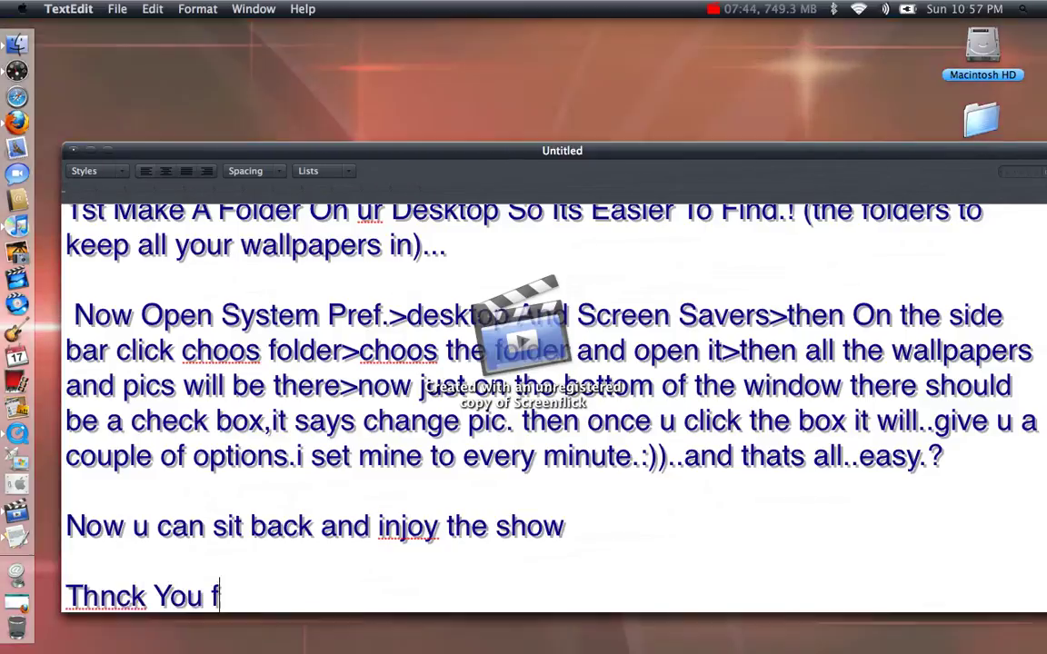
type("ching!")
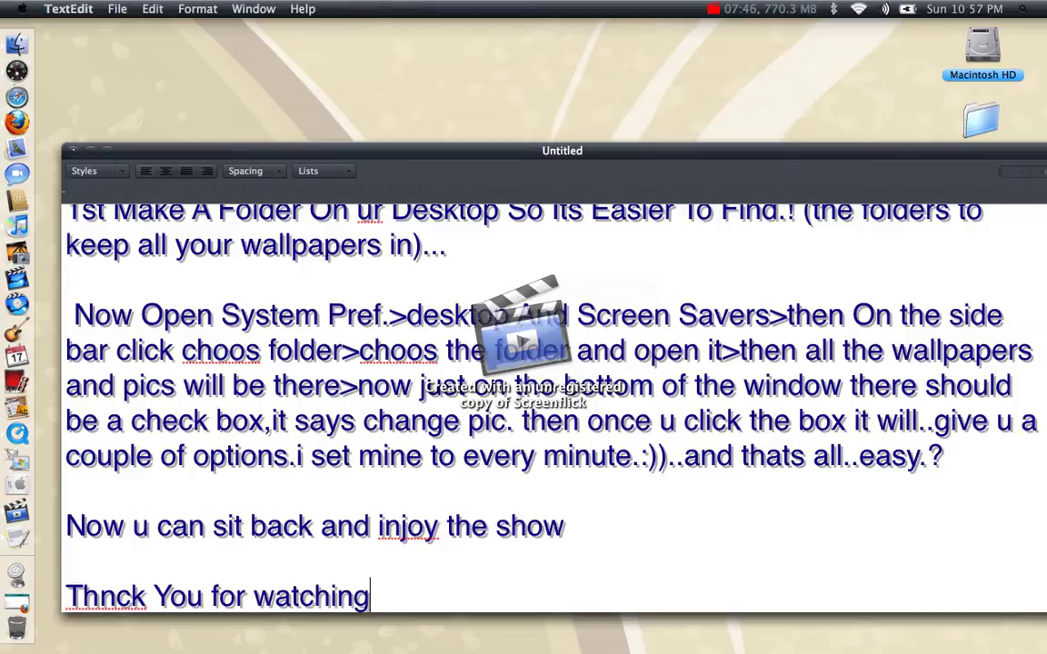
left_click(91, 151)
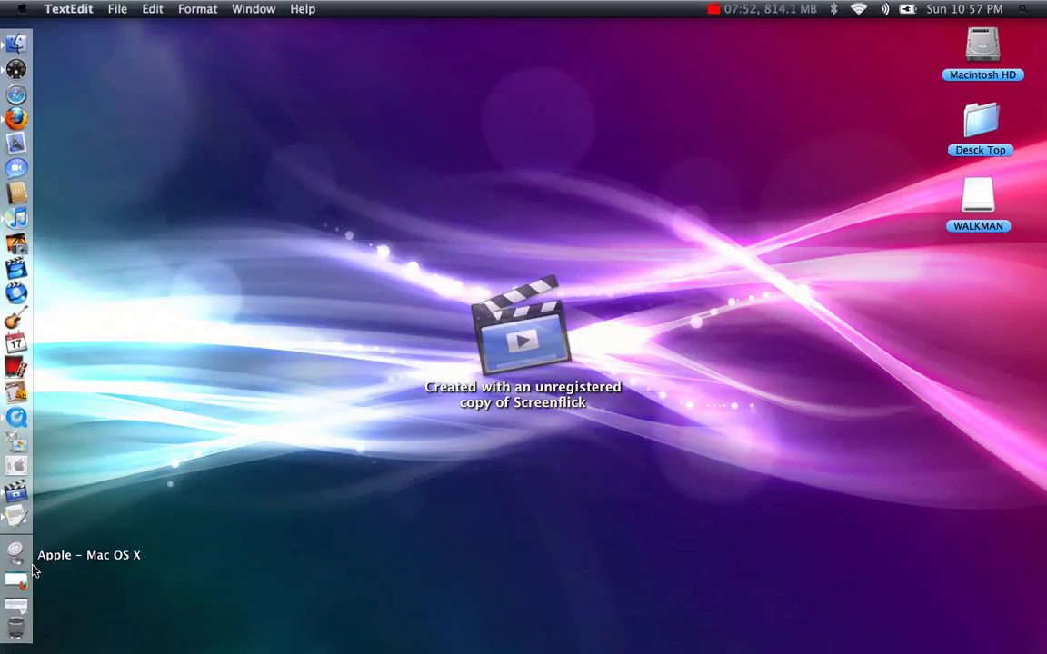
- Switch to Firefox and send the messages "lol" and "ok pur ur link..." in the open Meebo chat
left_click(25, 576)
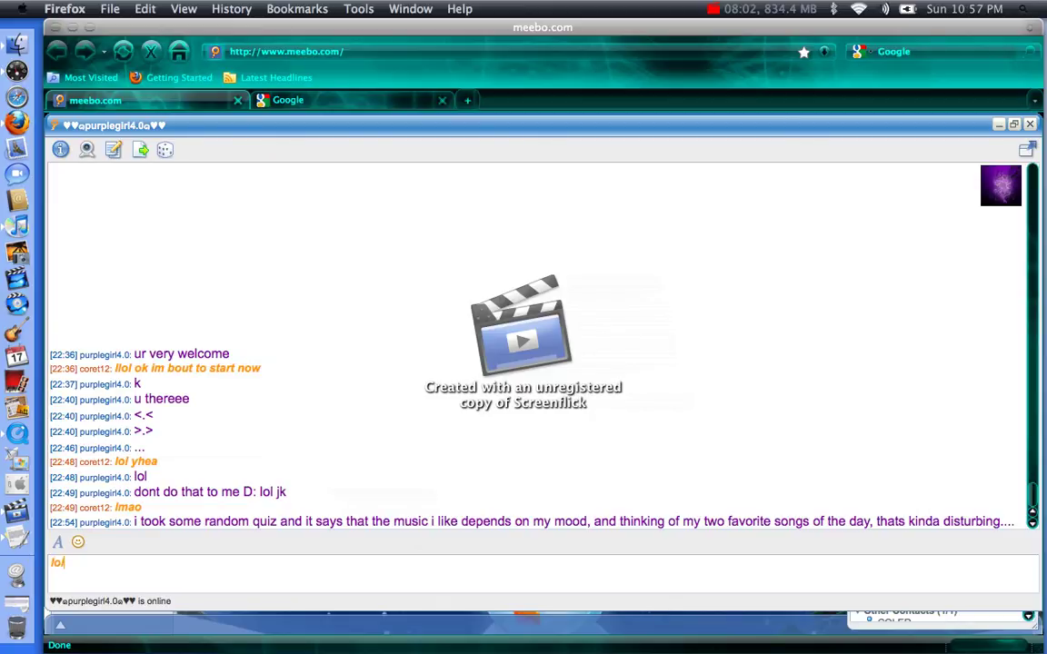
key("Return")
type("ok pur ur link...")
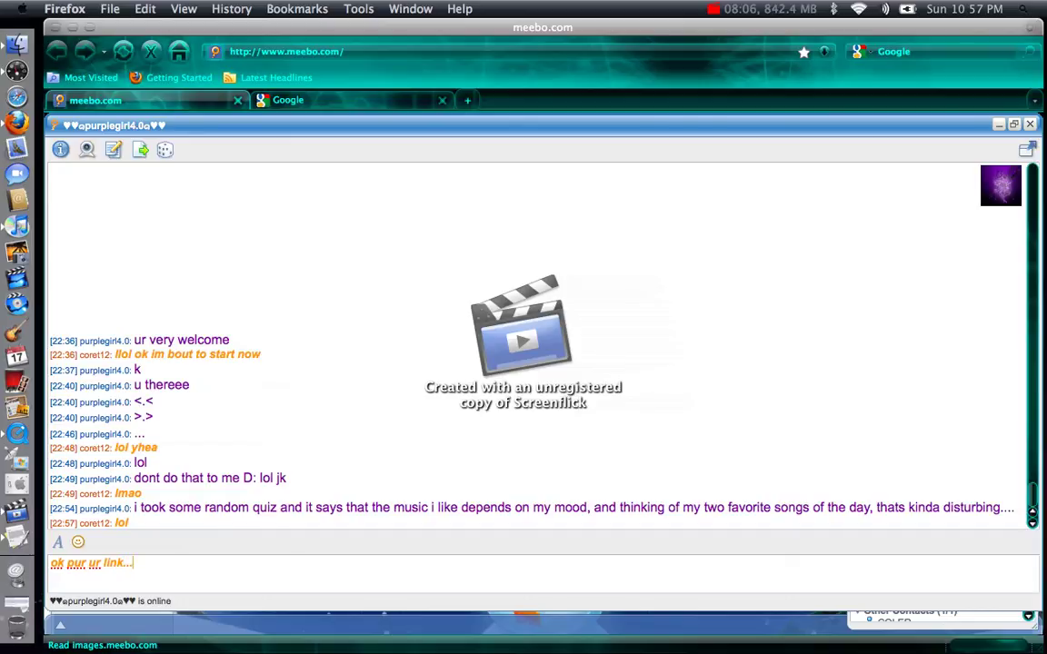
key("Return")
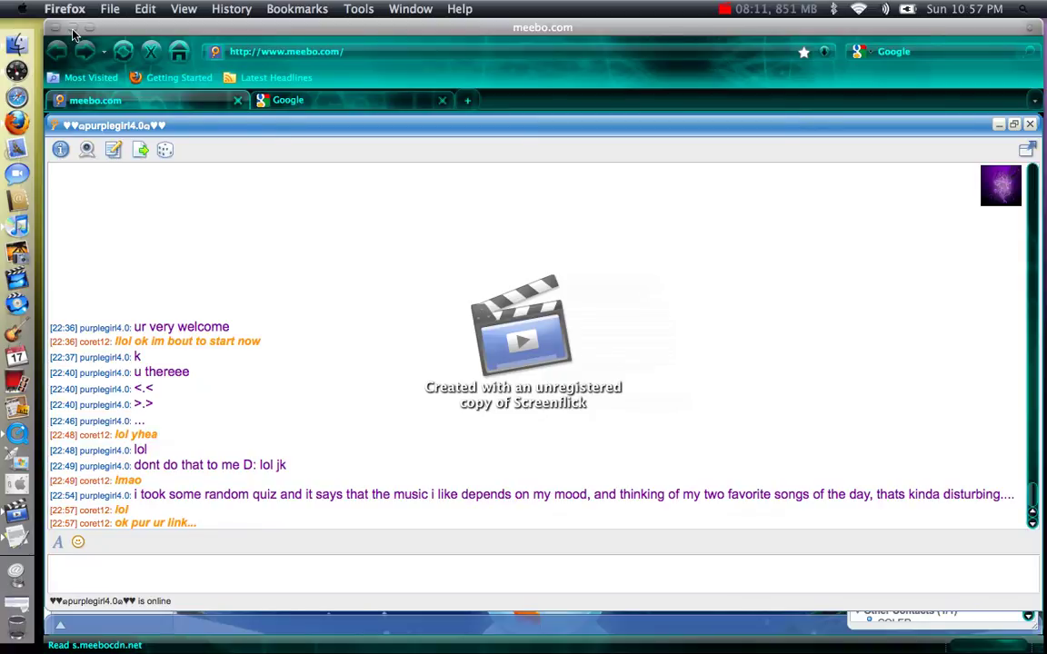
- Check the Google page briefly, return to the Meebo chat and send the reply "yhea ur utube homepage"
left_click(292, 100)
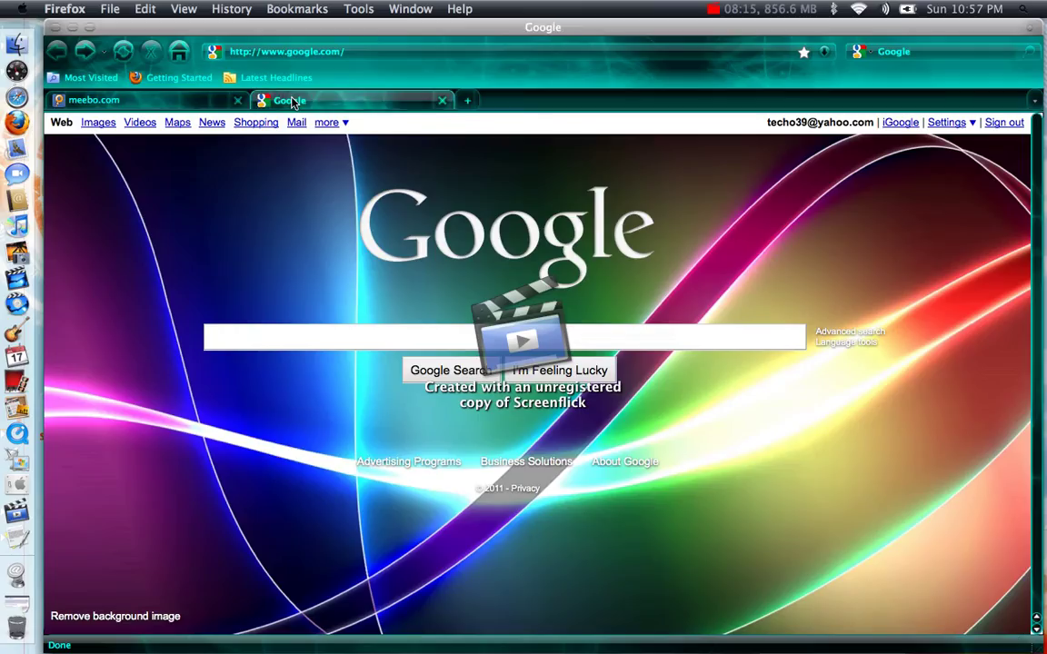
left_click(168, 102)
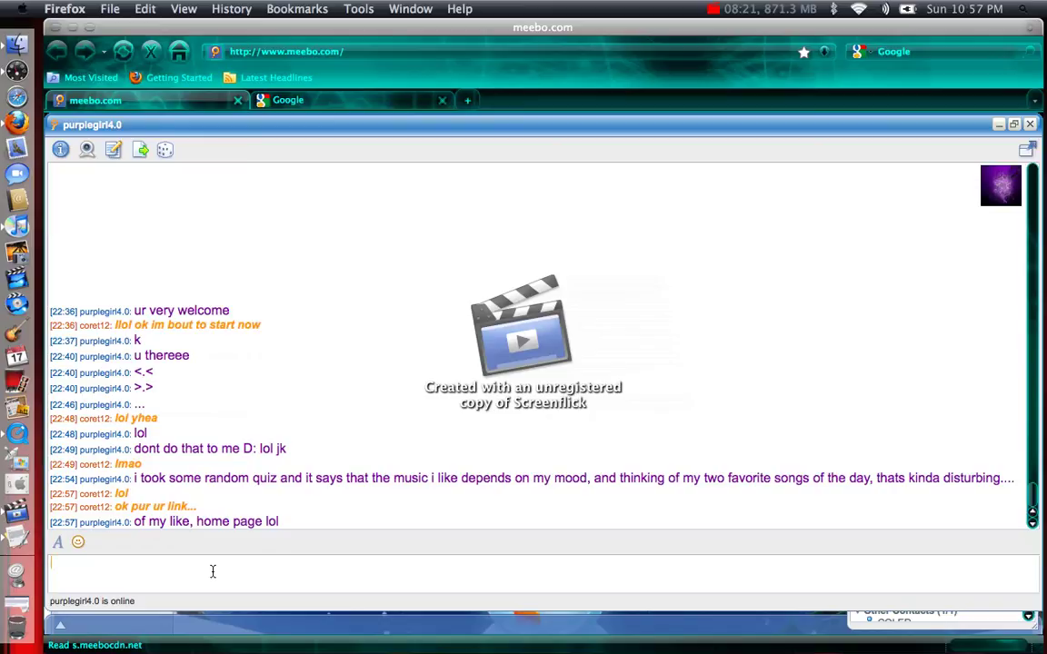
type("ur")
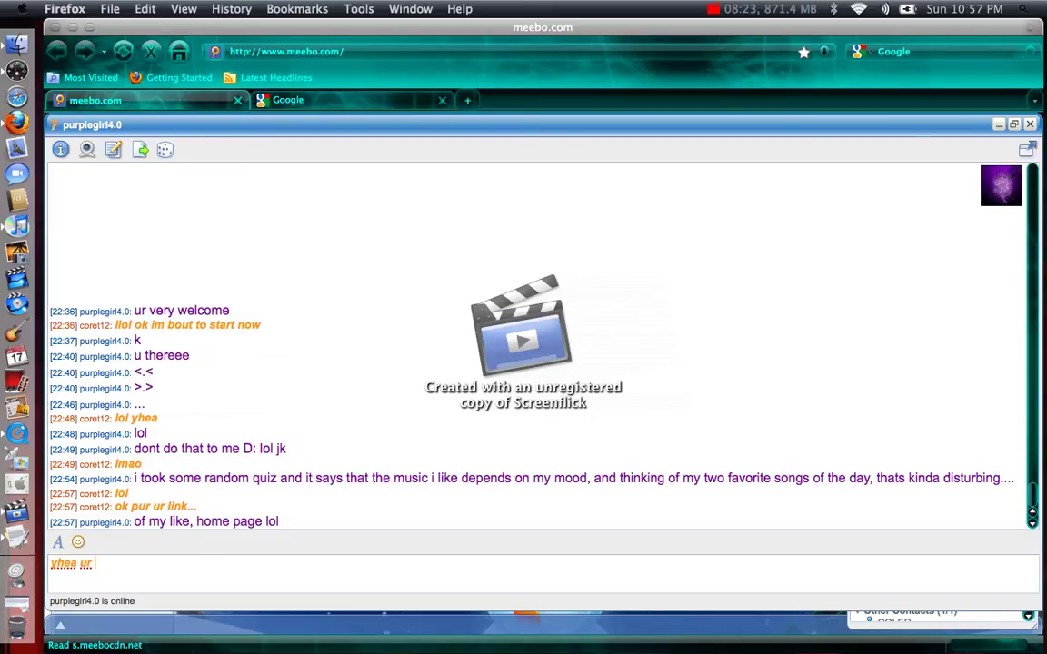
type(" utube h")
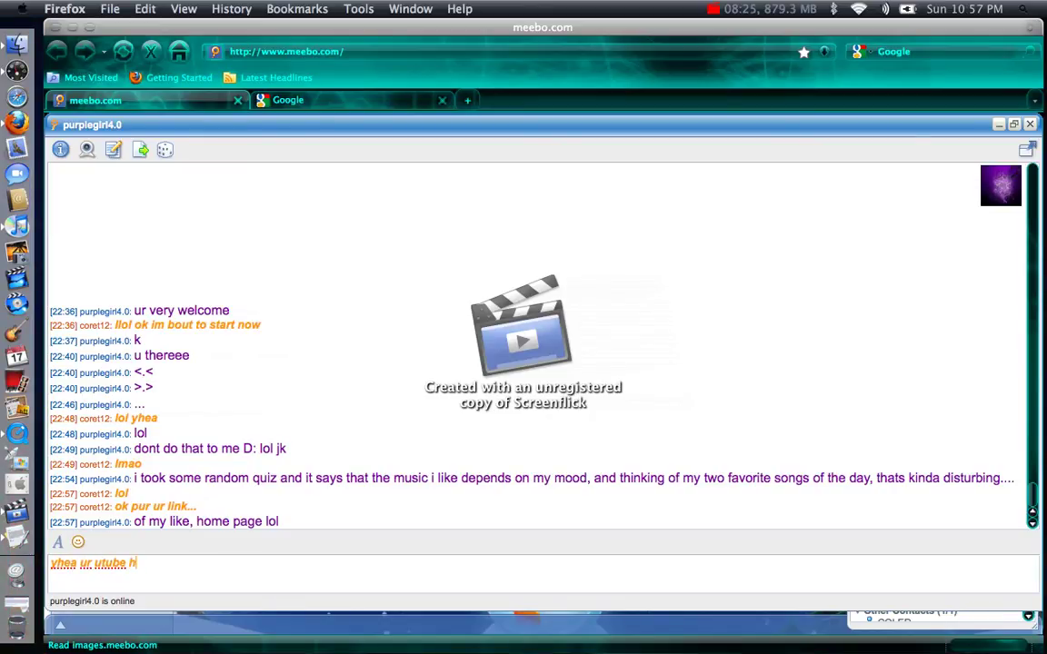
key("BackSpace")
type("homepage")
key("Return")
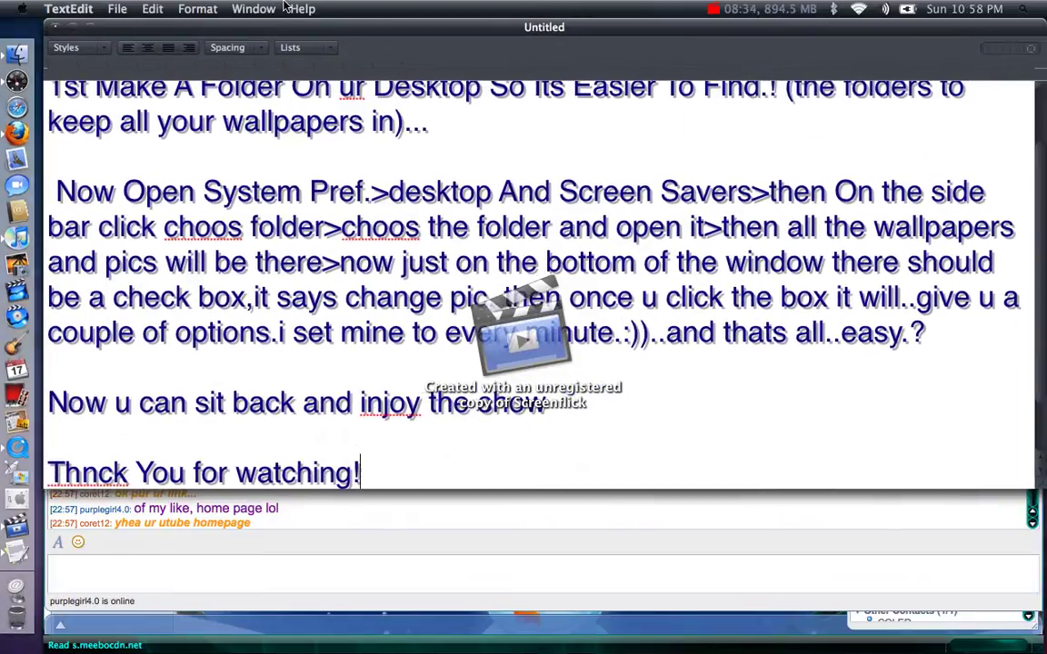
- Switch to the TextEdit document and add the line "Also Like To Give A shout Out 2....>.>.>" below the closing thanks
left_click(373, 462)
key("Return")
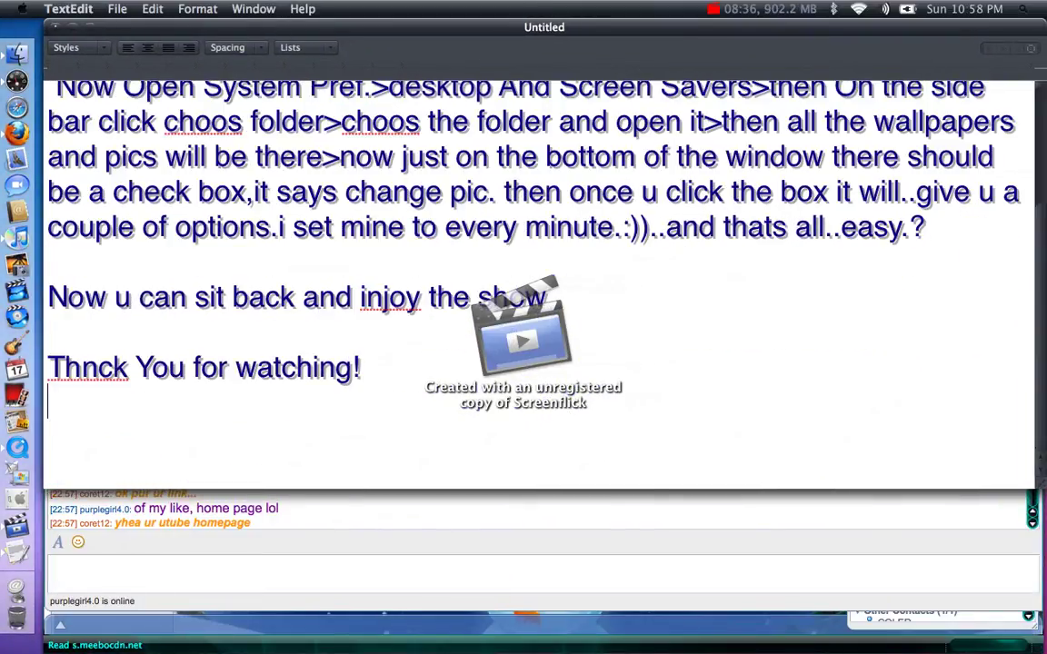
type("Also Like To Give A")
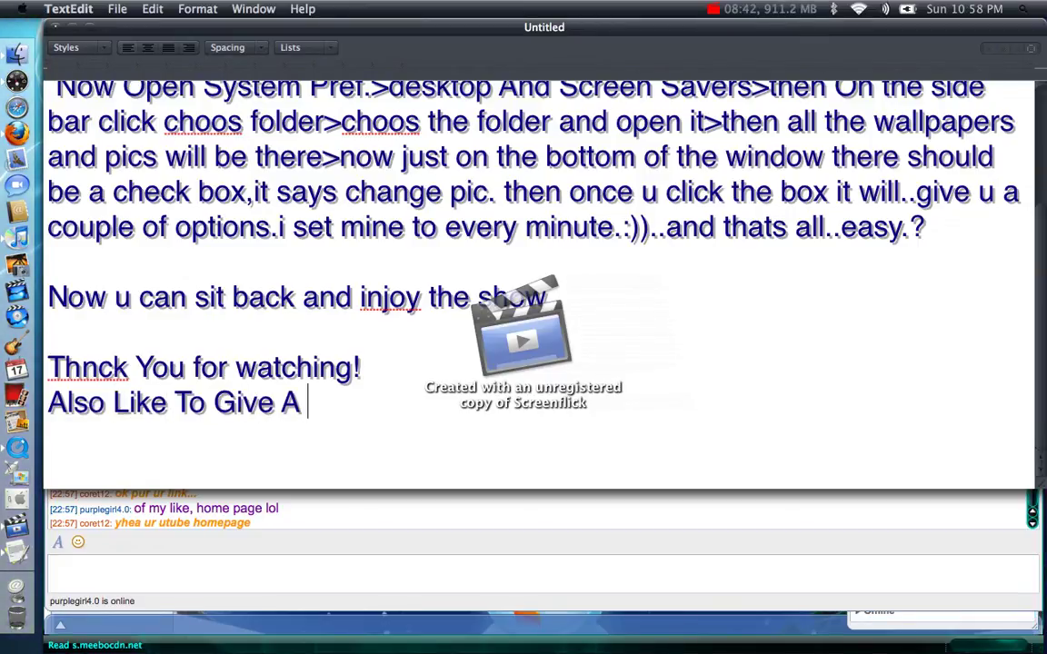
type(" shout O")
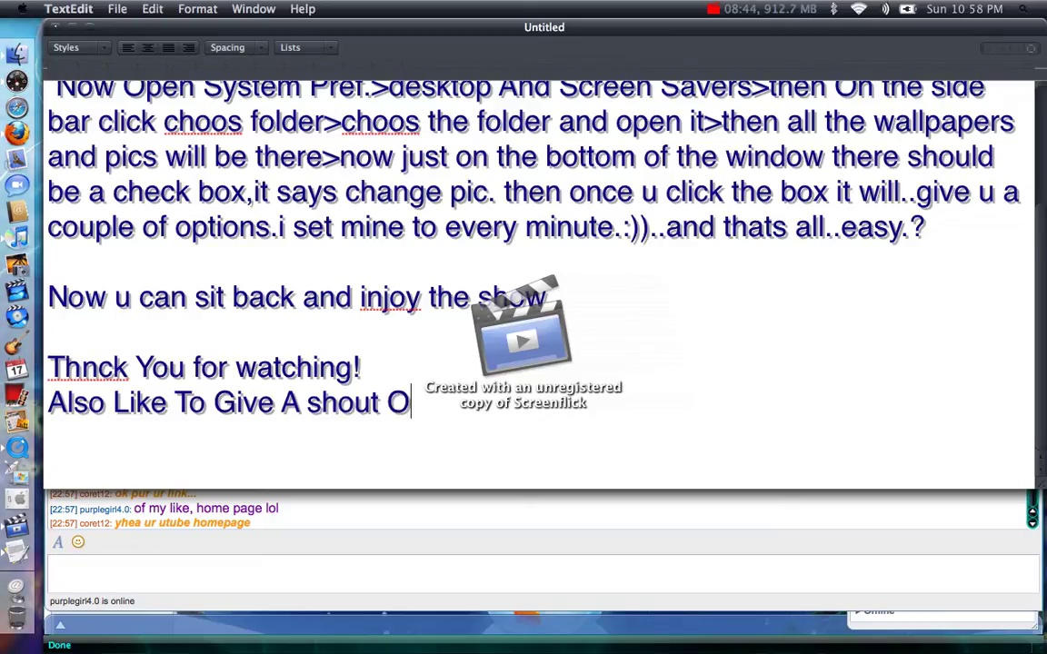
type("ut 2:")
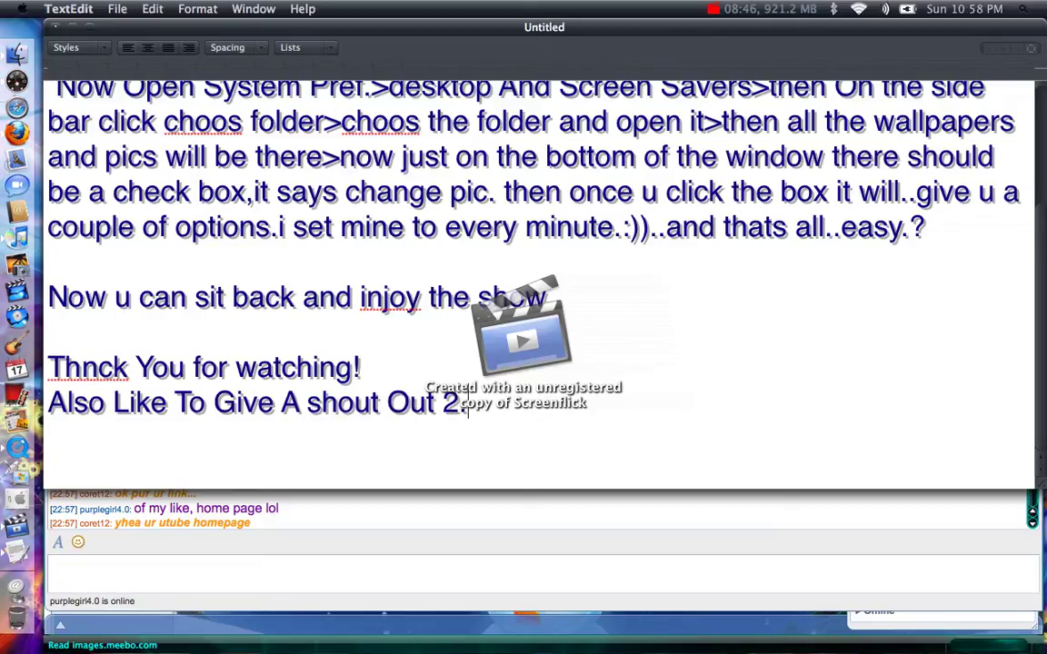
type("...>>>")
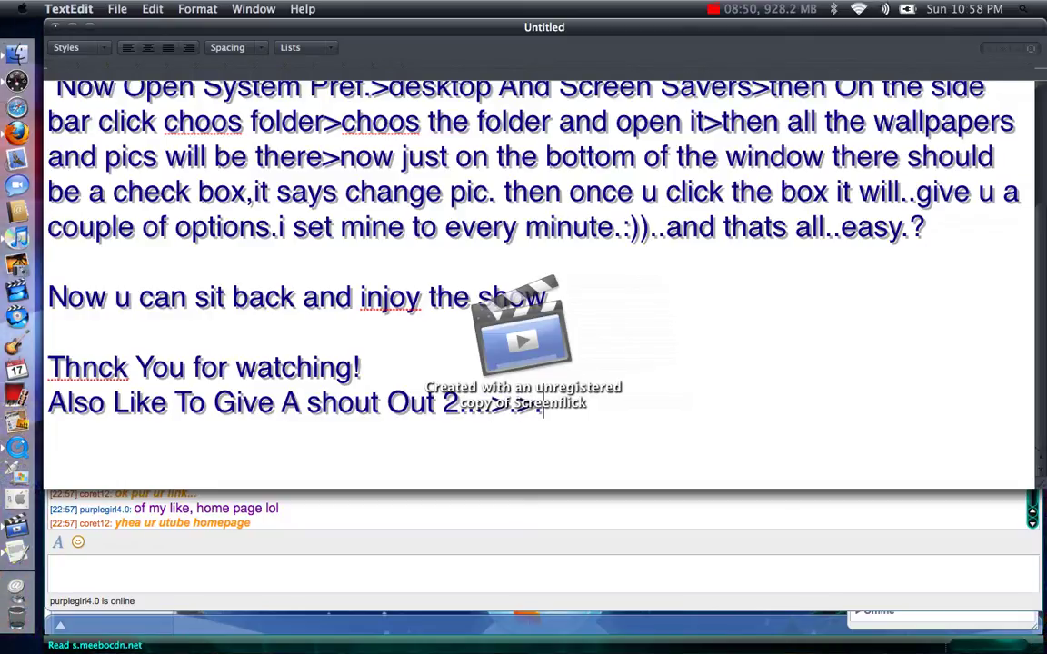
- Minimize and restore the text document, and hide TextEdit to return to the Meebo chat
left_click(70, 29)
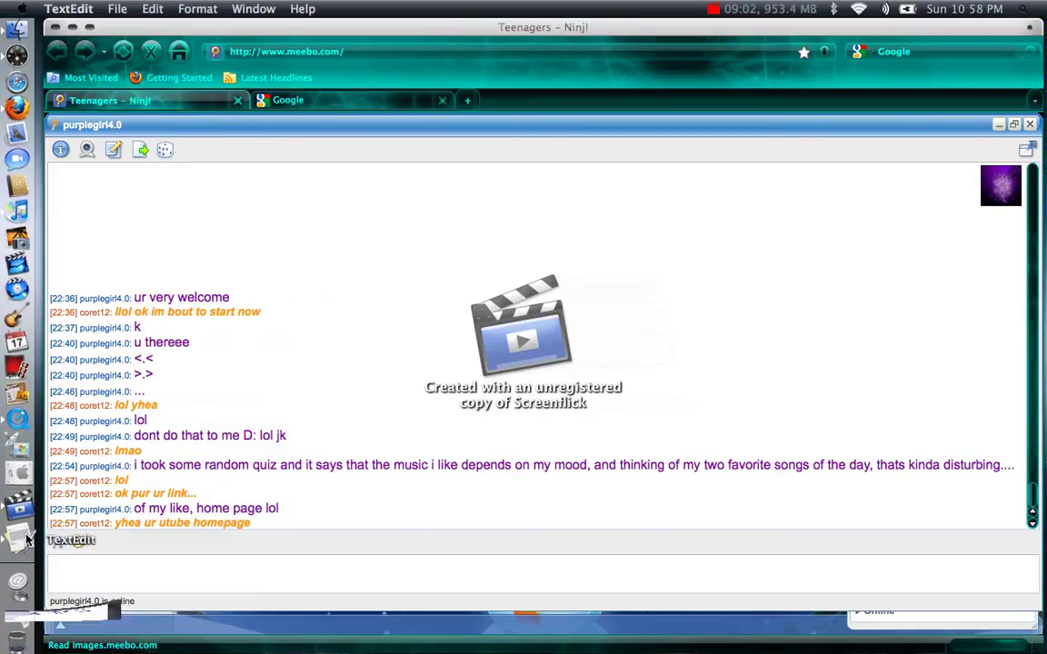
left_click(26, 540)
right_click(27, 558)
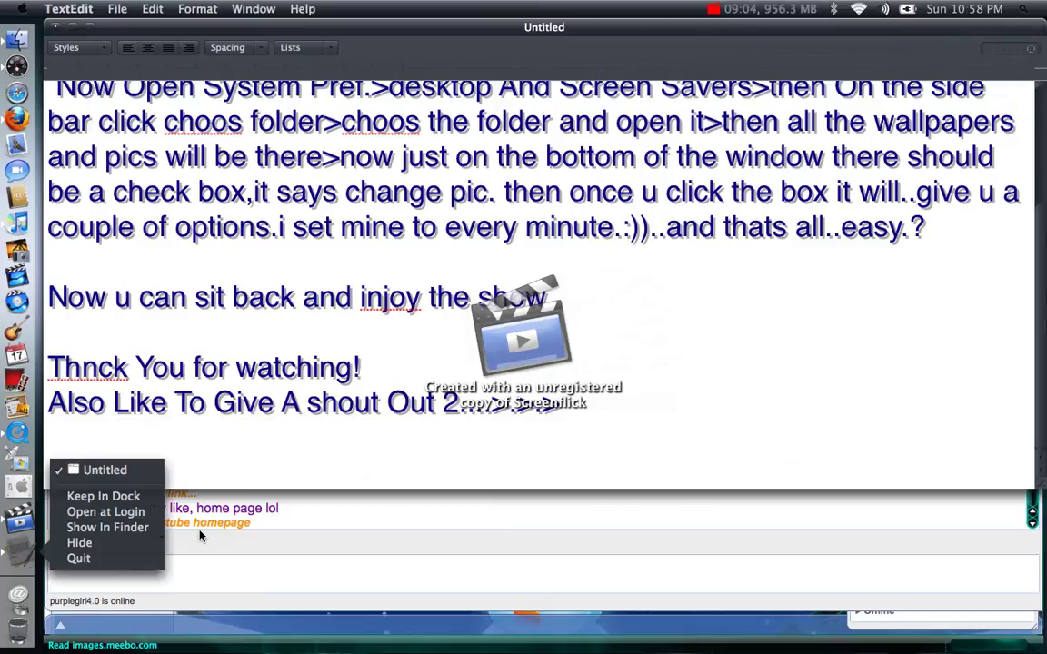
left_click(86, 541)
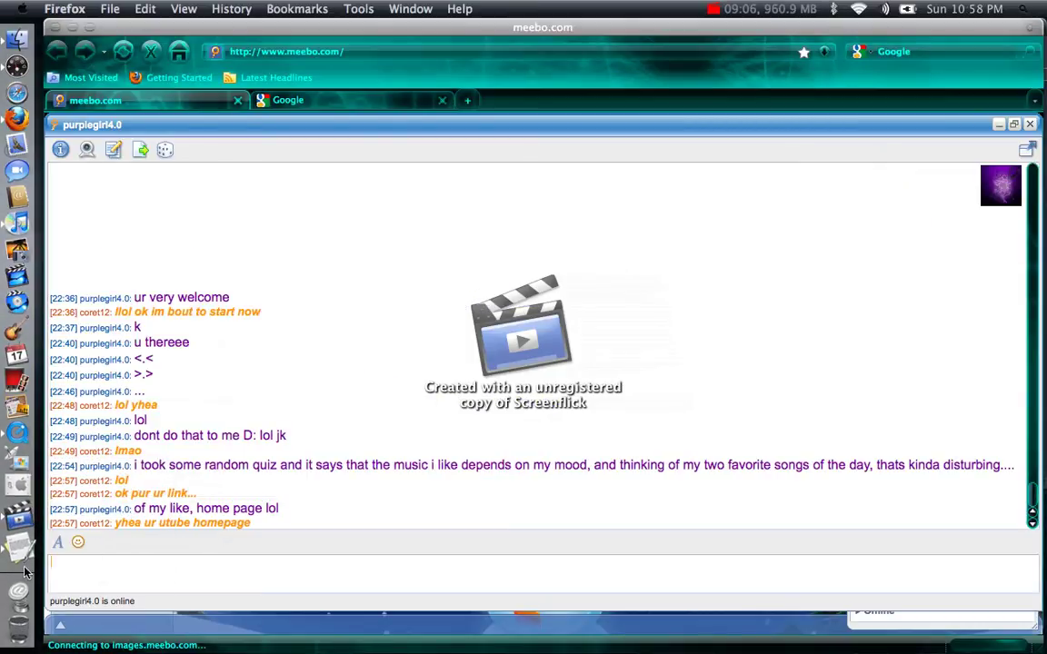